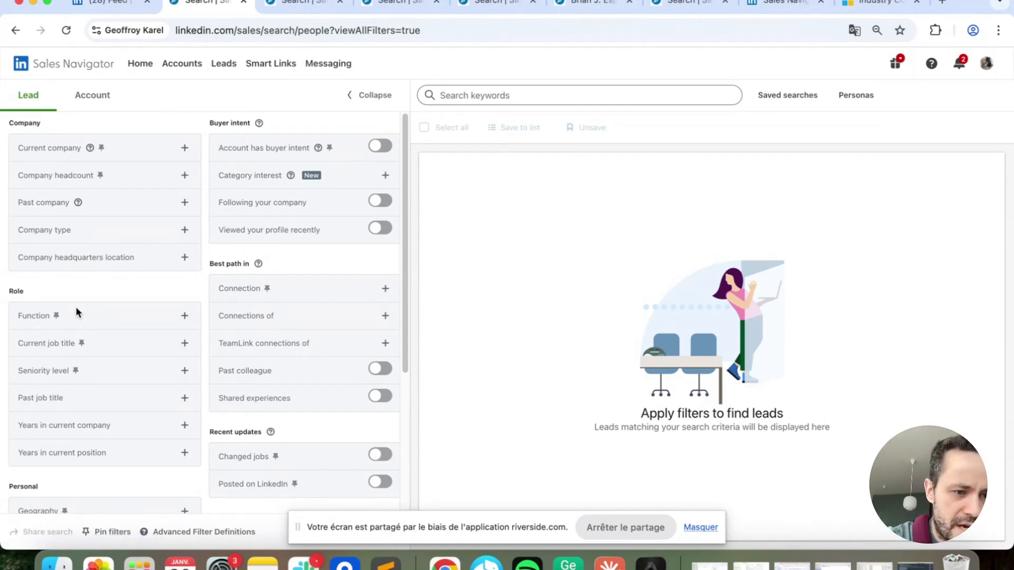
# Filter the leads by the current job title Chief Marketing Officer.
pyautogui.click(111, 344)
pyautogui.write('chief m')
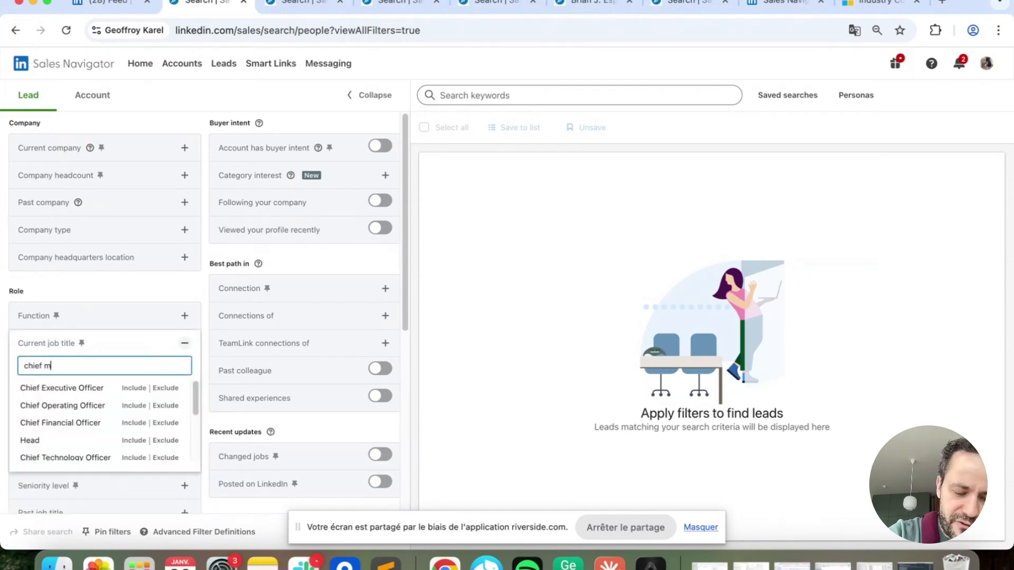
pyautogui.write('arketing')
pyautogui.click(144, 388)
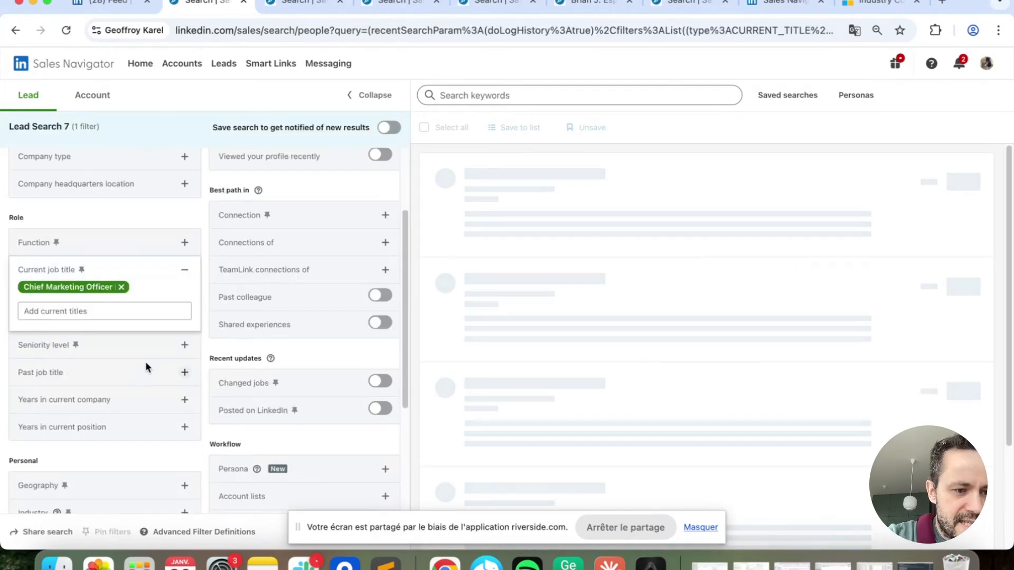
# Add a geography filter that includes London Area, United Kingdom.
pyautogui.scroll(-3, 144, 360)
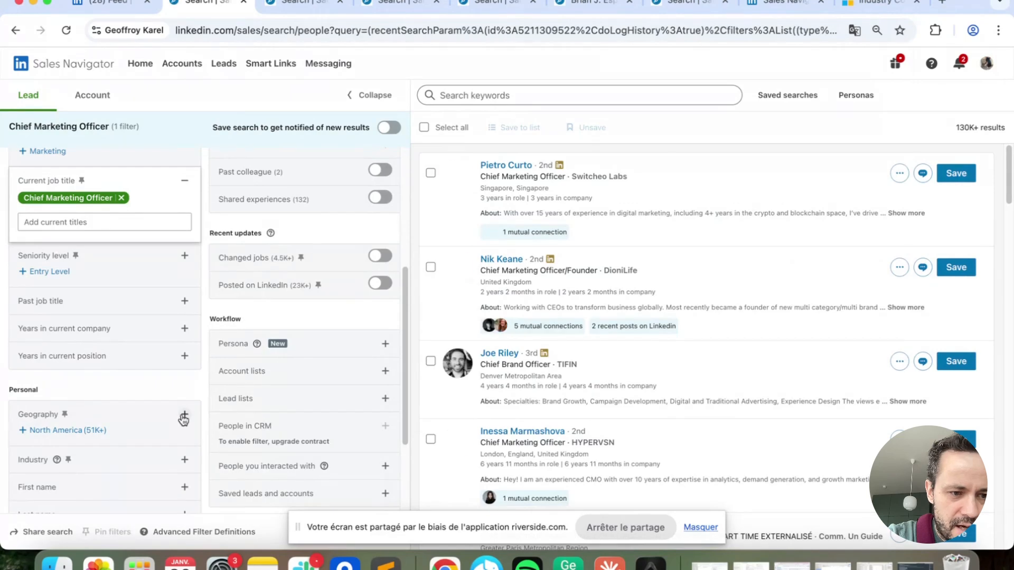
pyautogui.click(183, 414)
pyautogui.write('london')
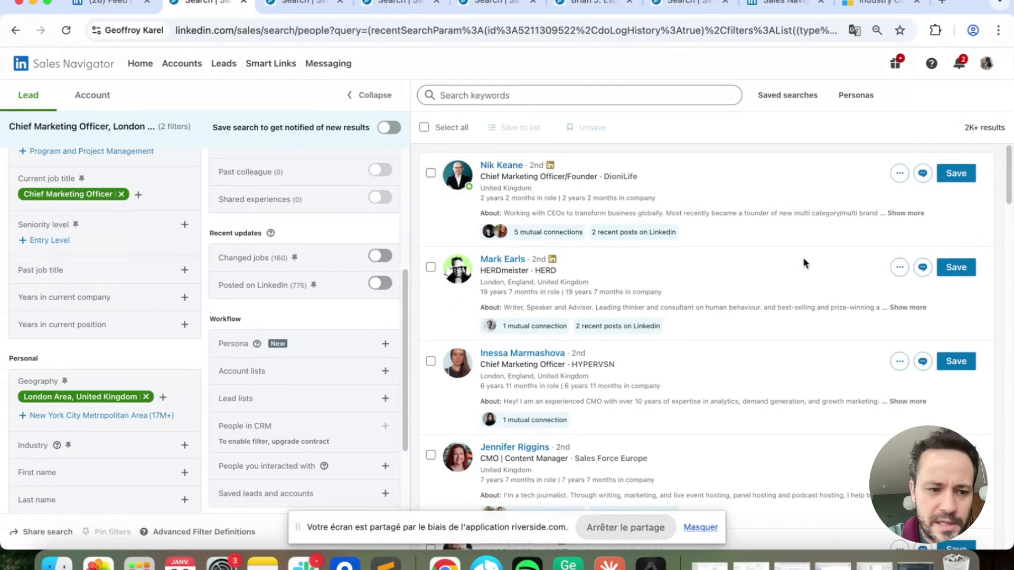
# Add an industry filter that includes Financial Services.
pyautogui.scroll(-3, 37, 423)
pyautogui.click(184, 359)
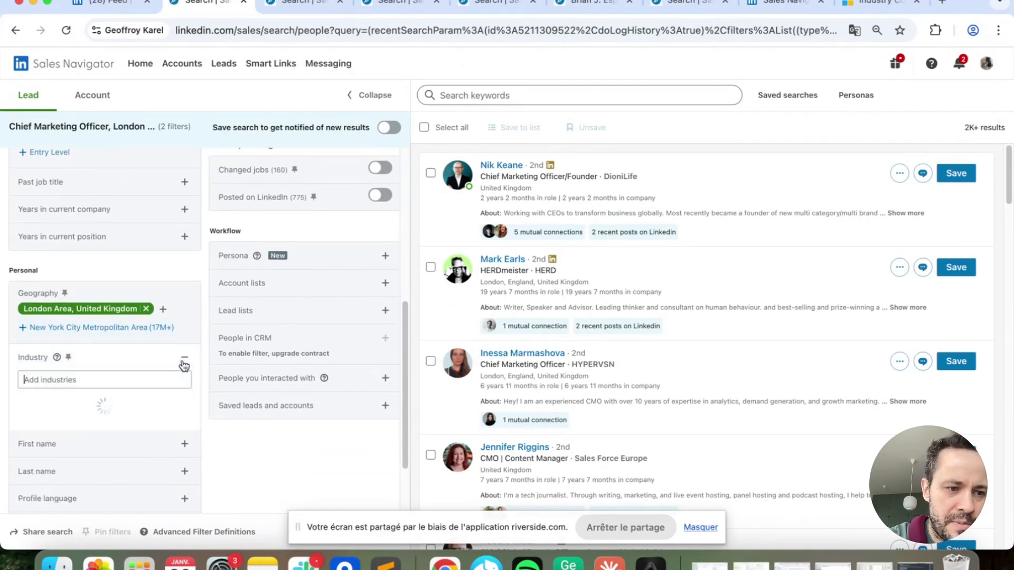
pyautogui.write('t')
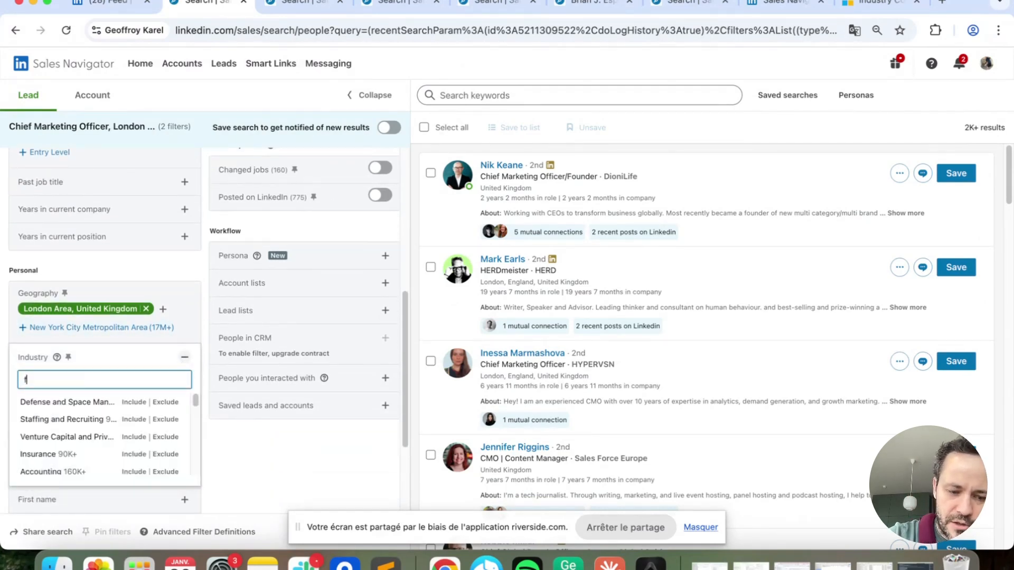
pyautogui.write('inanc')
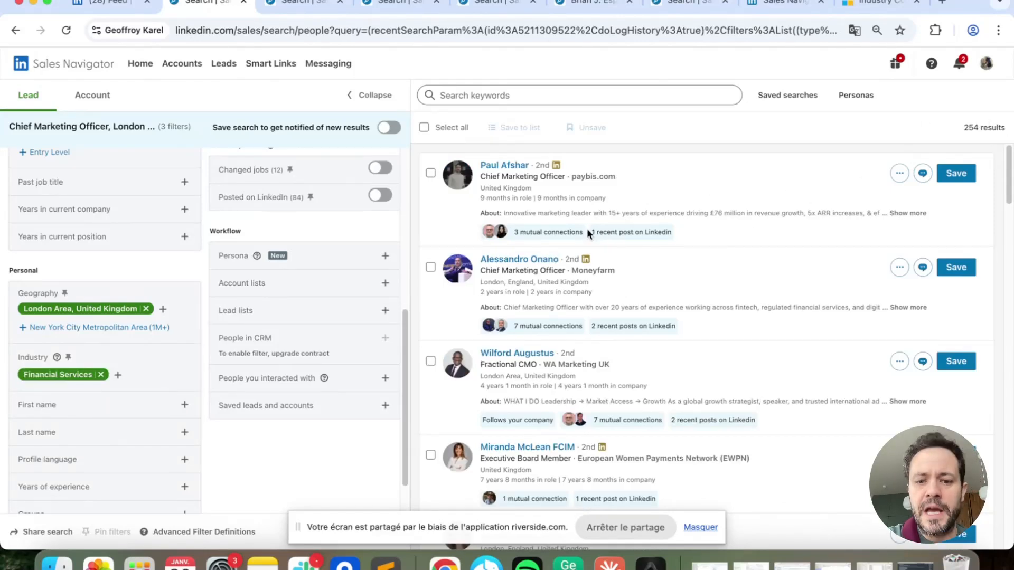
# Review the available lead filters and look through the first page of matching leads.
pyautogui.scroll(-1, 609, 300)
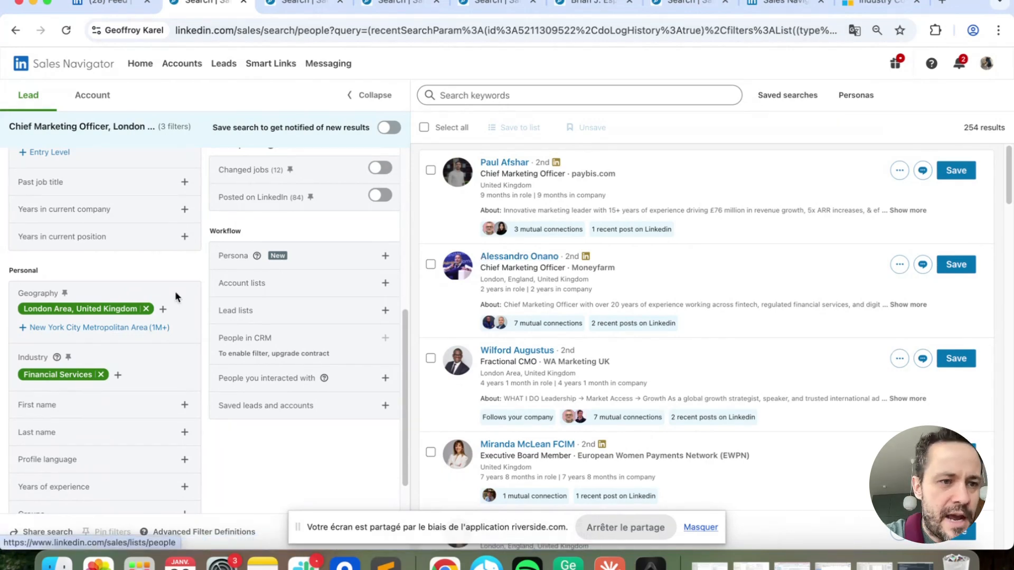
pyautogui.scroll(5, 176, 291)
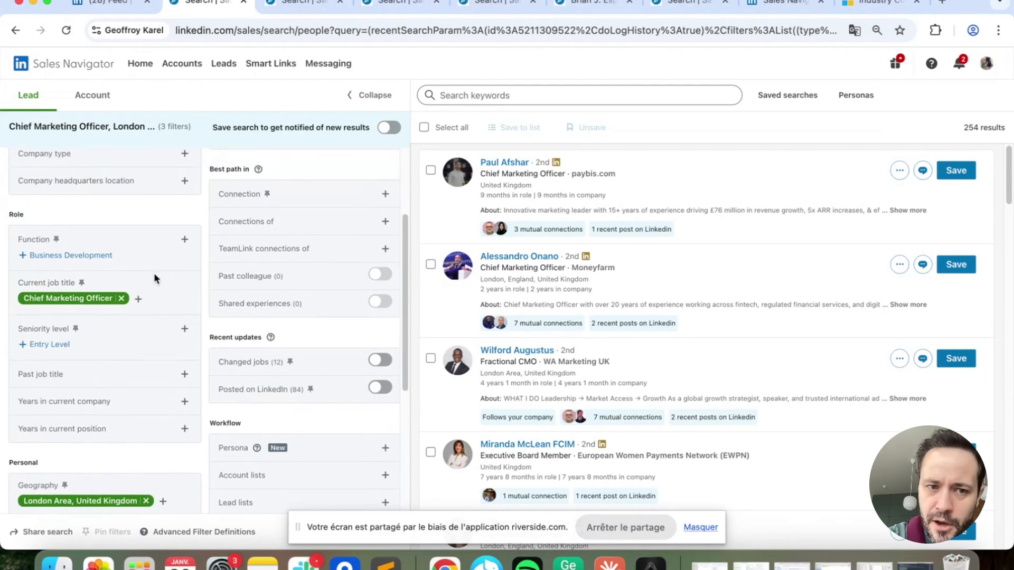
pyautogui.scroll(5, 153, 275)
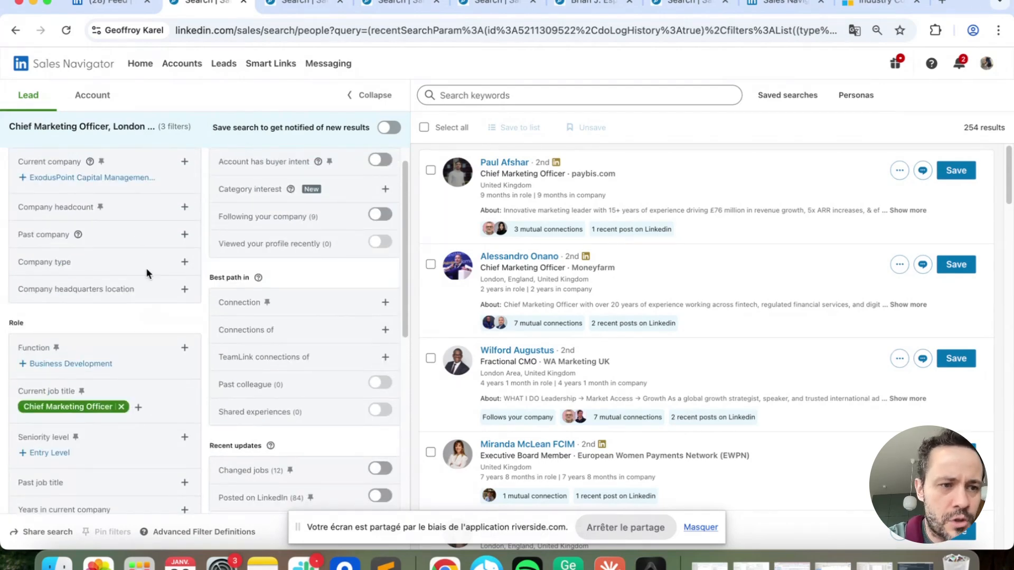
pyautogui.scroll(1, 147, 268)
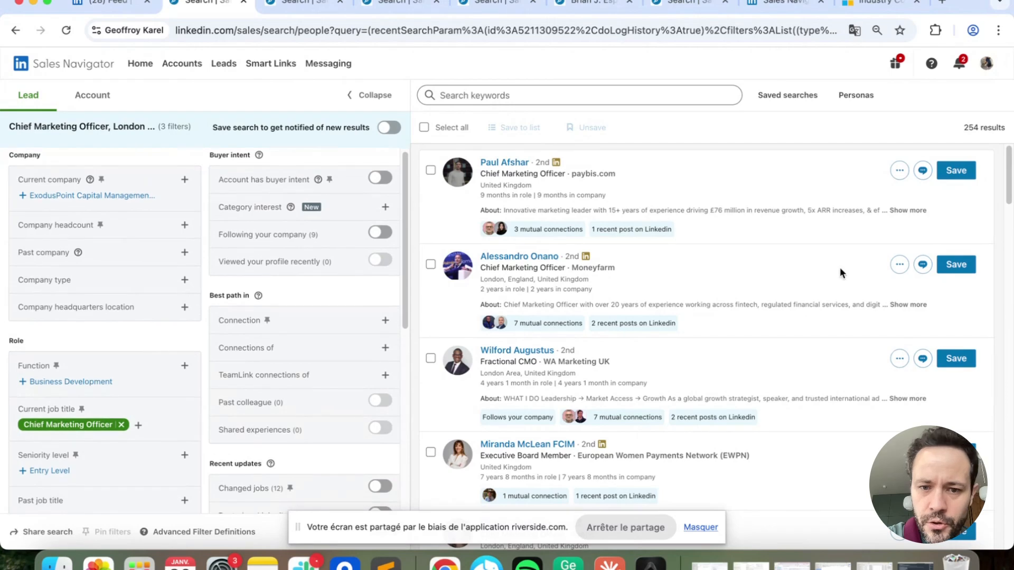
pyautogui.scroll(-3, 677, 259)
pyautogui.scroll(-10, 678, 260)
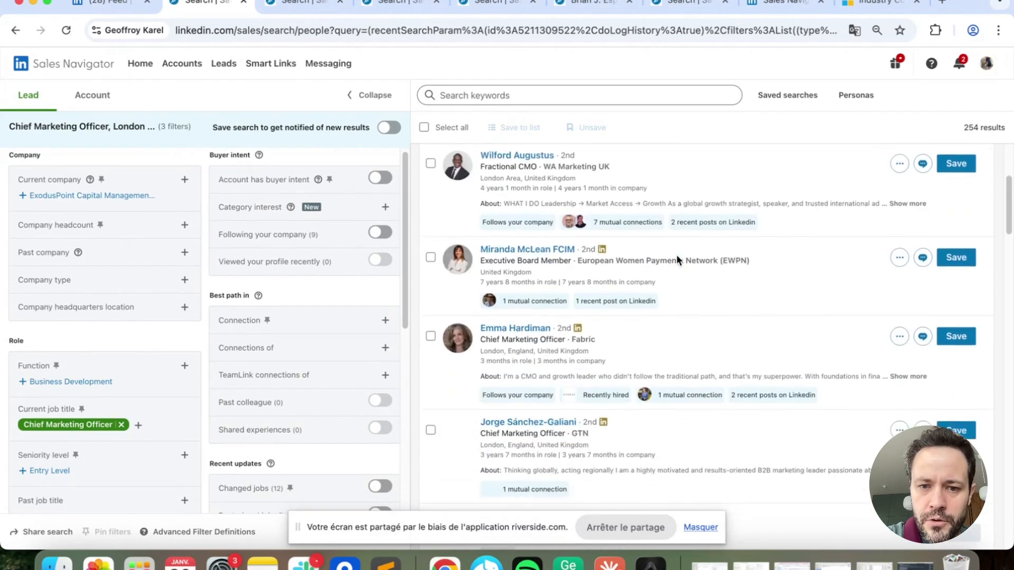
pyautogui.scroll(-15, 676, 255)
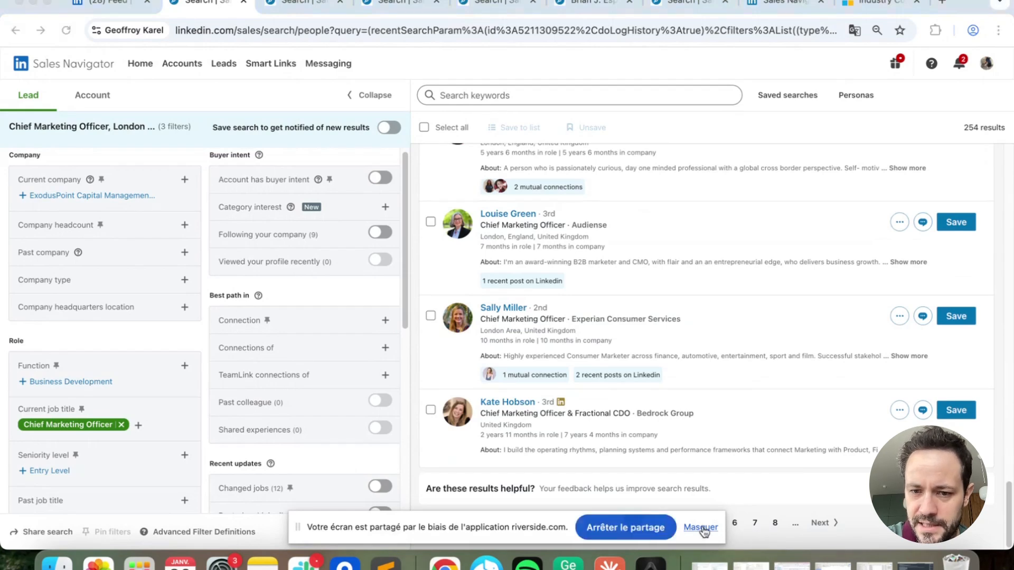
# Go to page 8 of the lead results and look through the job titles and companies listed.
pyautogui.click(701, 527)
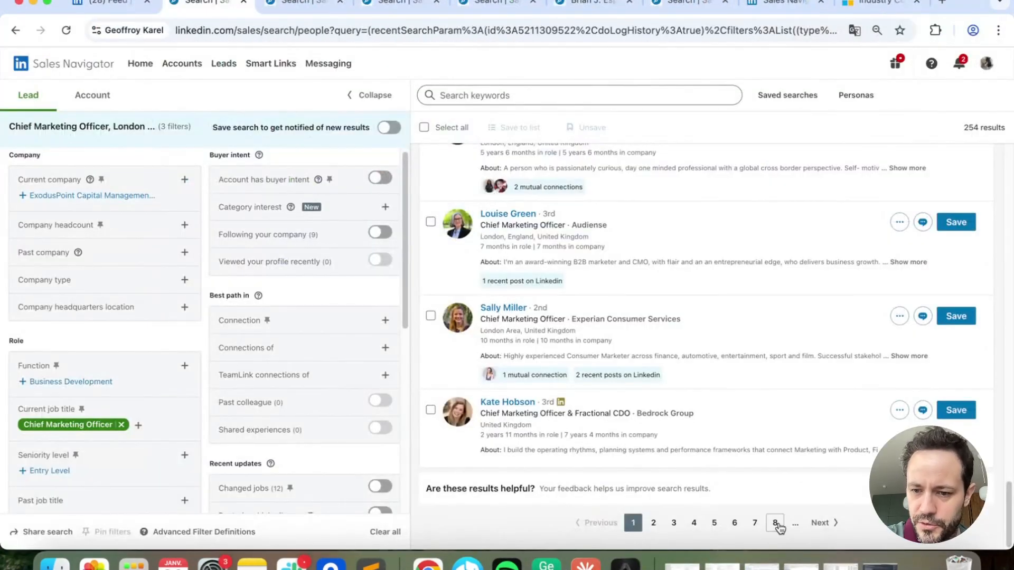
pyautogui.click(776, 524)
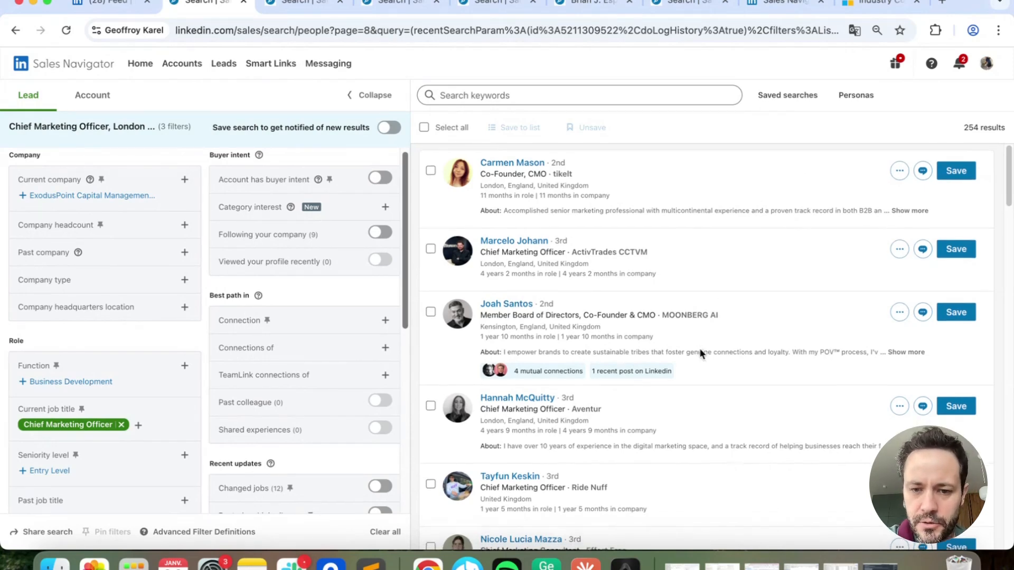
pyautogui.scroll(-6, 699, 354)
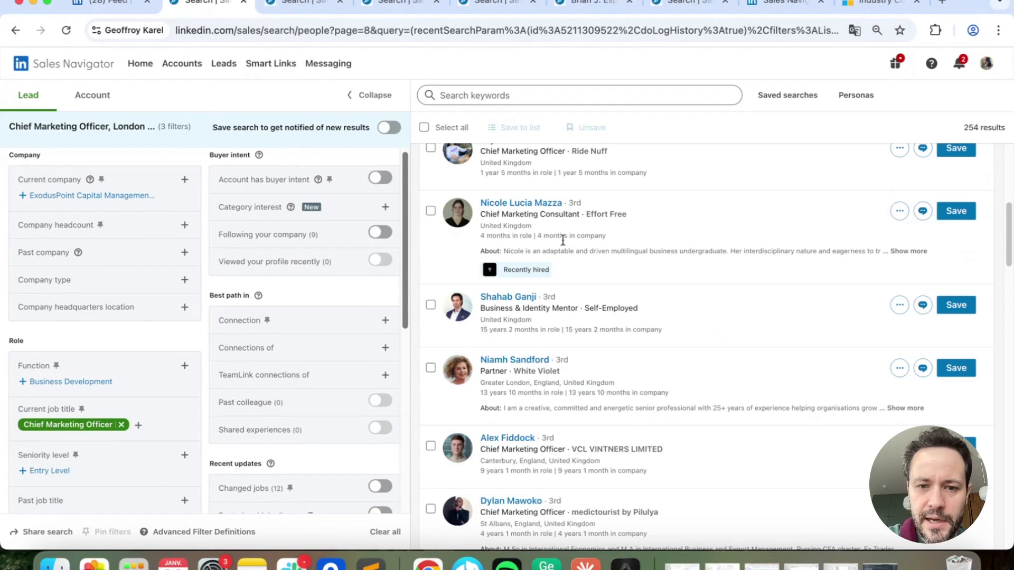
pyautogui.scroll(-1, 602, 351)
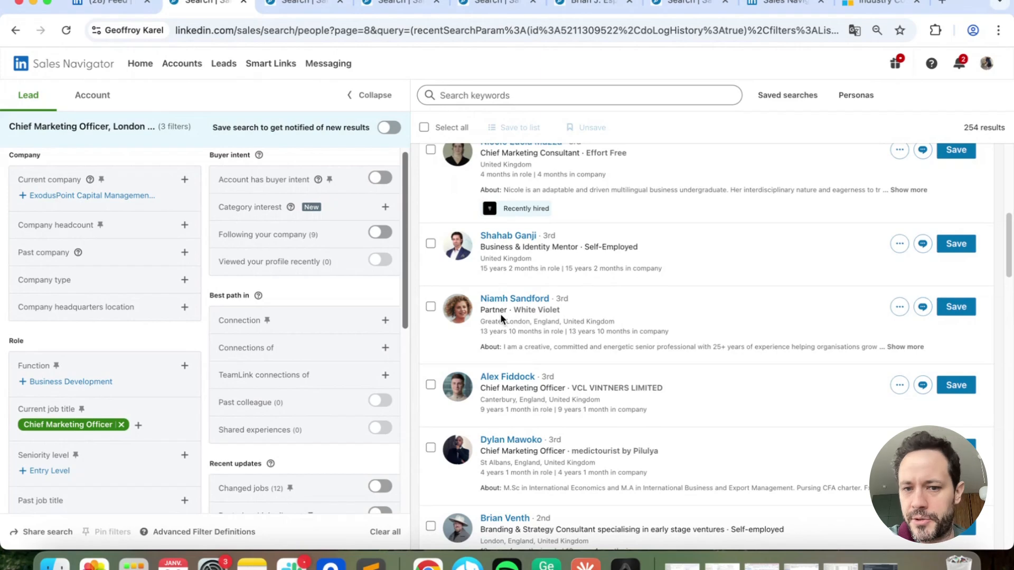
# Open the profile of the lead listed as Partner at White Violet in a new tab and examine their current roles and experience.
pyautogui.rightClick(518, 298)
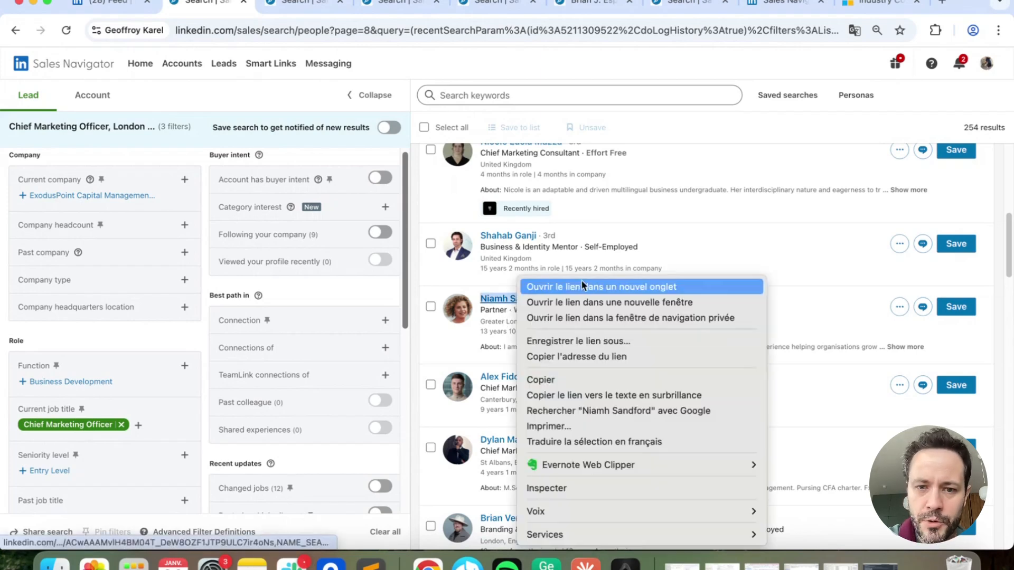
pyautogui.click(589, 287)
pyautogui.click(277, 4)
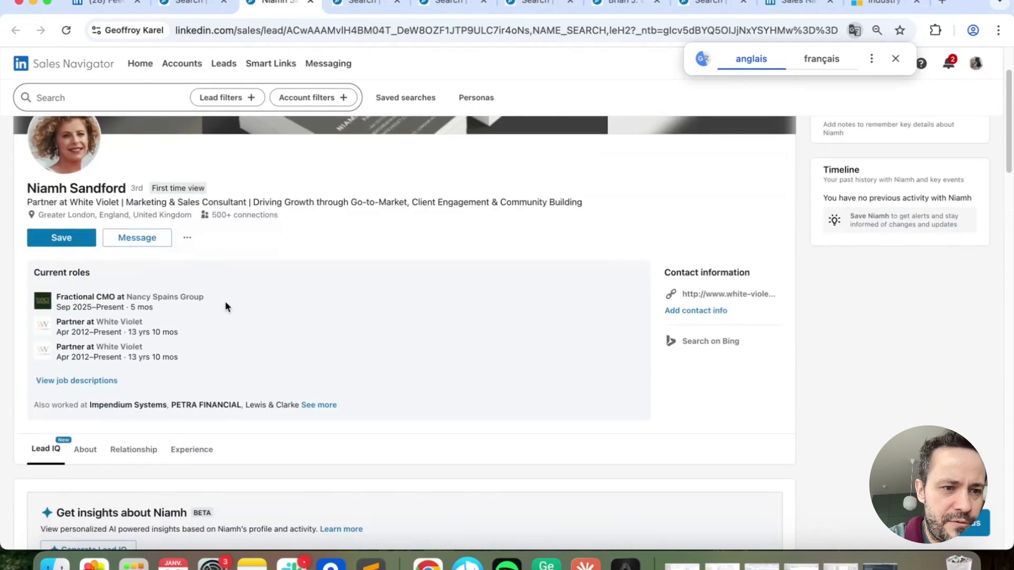
pyautogui.scroll(-10, 225, 306)
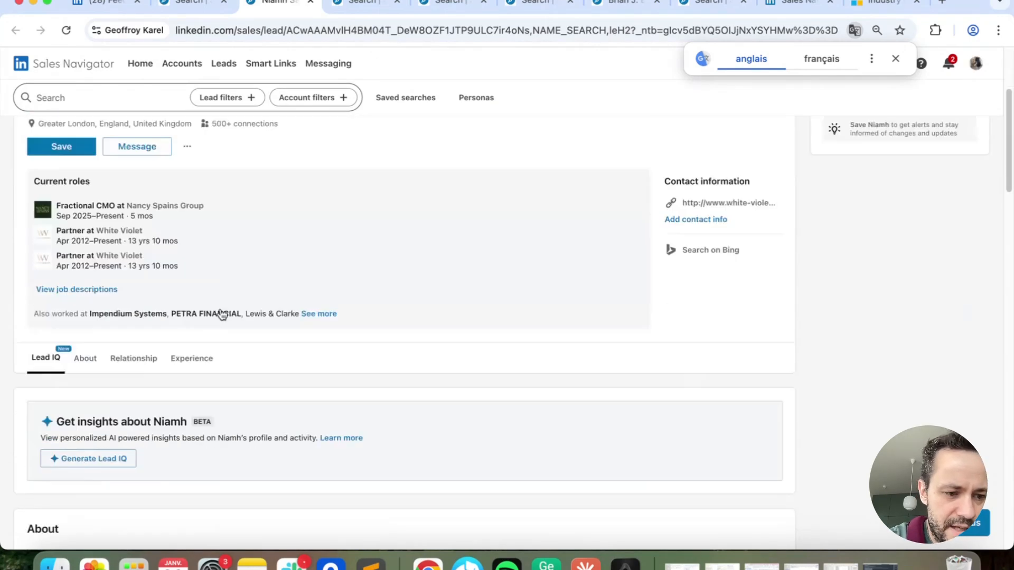
pyautogui.scroll(-10, 221, 314)
pyautogui.scroll(4, 221, 314)
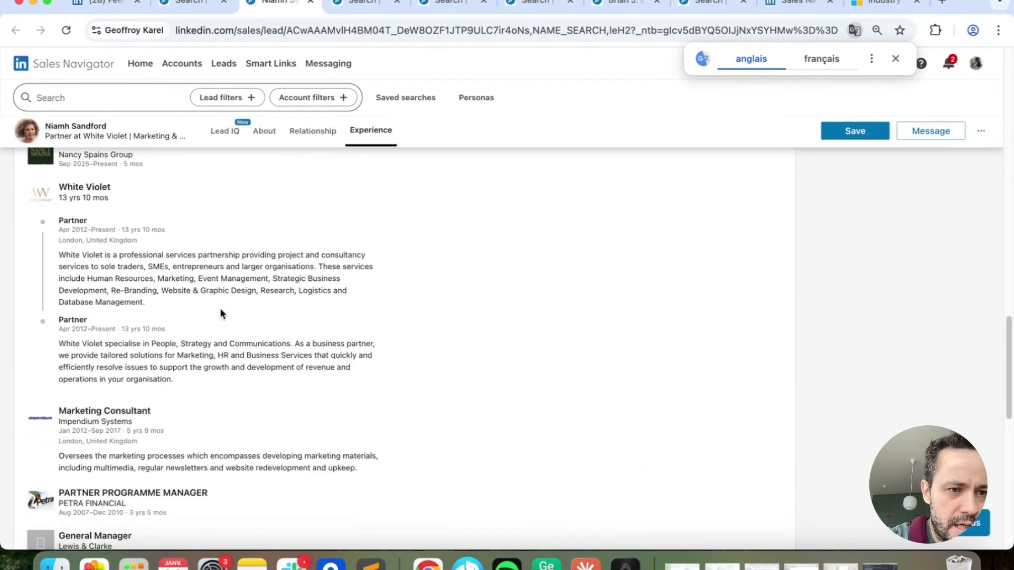
pyautogui.scroll(2, 220, 308)
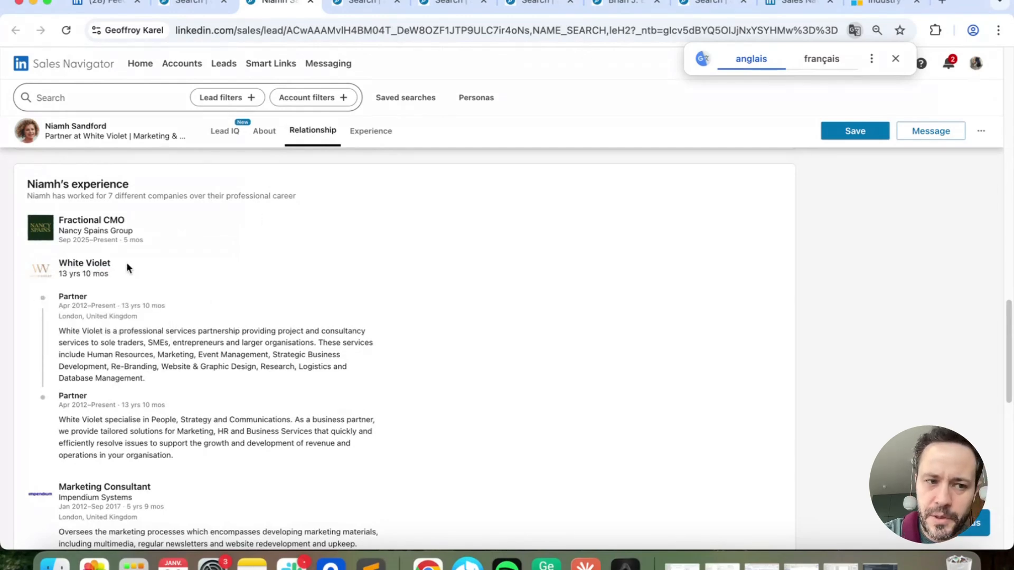
pyautogui.moveTo(67, 268)
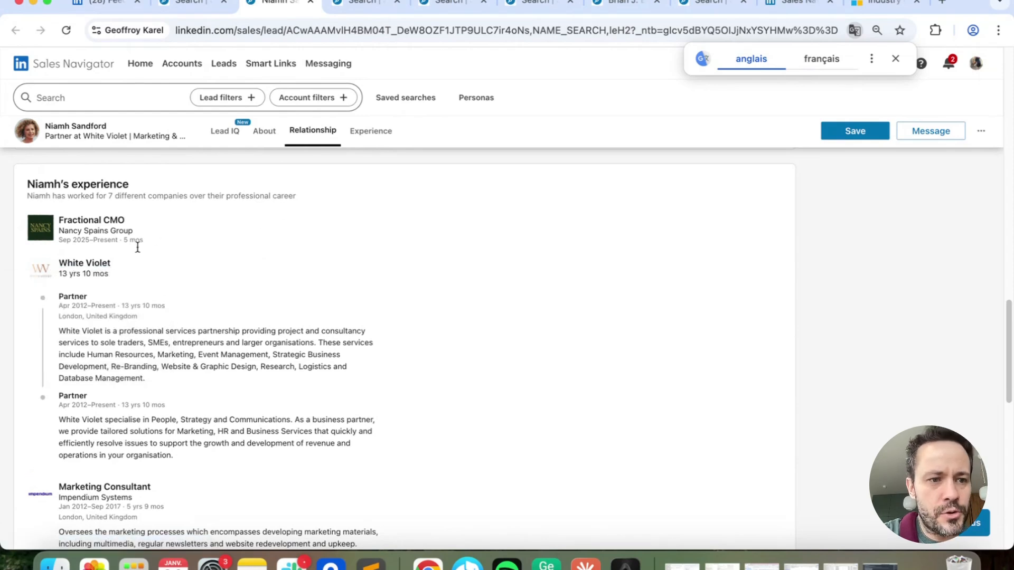
# Return to the lead search, open the advanced filter definitions article and read through the lead filter descriptions.
pyautogui.hotkey('ctrl', 'shift', 'Tab')
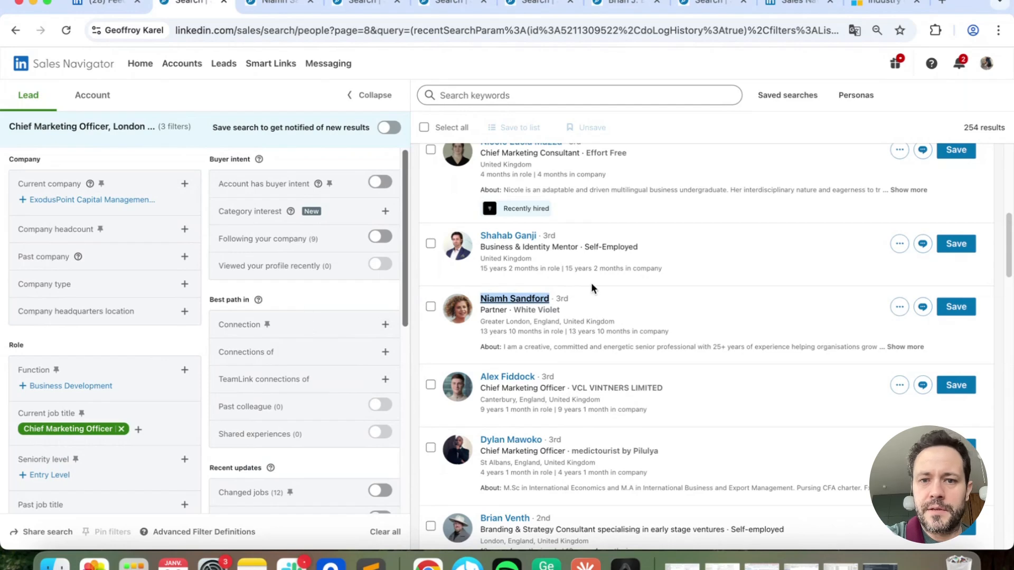
pyautogui.scroll(5, 593, 287)
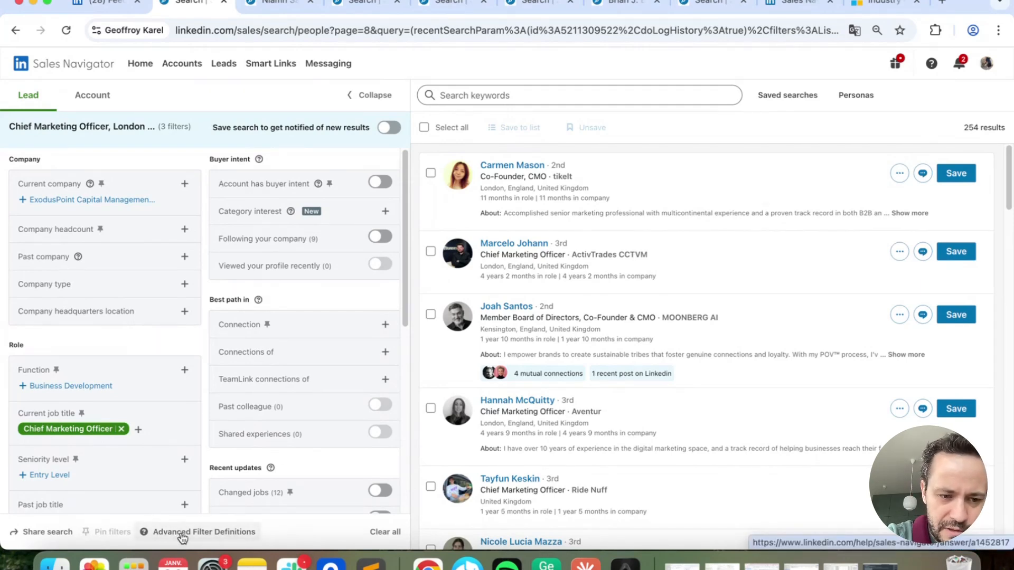
pyautogui.click(242, 536)
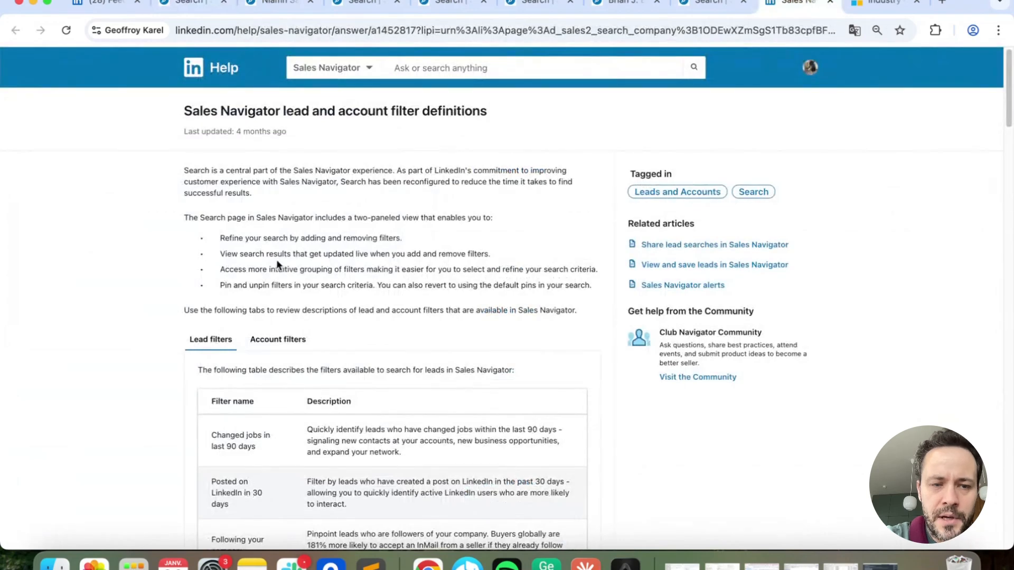
pyautogui.scroll(-15, 417, 265)
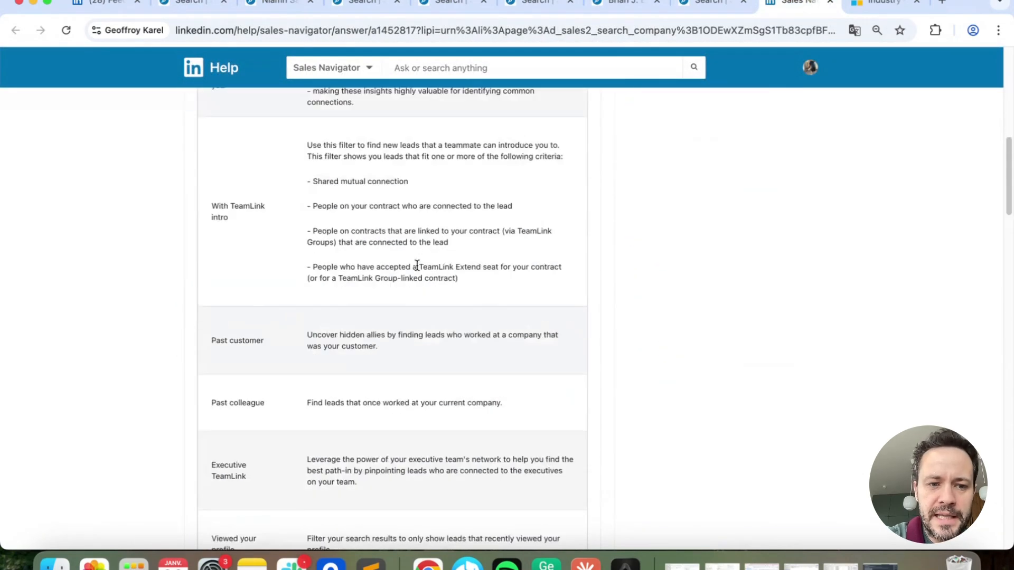
pyautogui.scroll(-10, 417, 265)
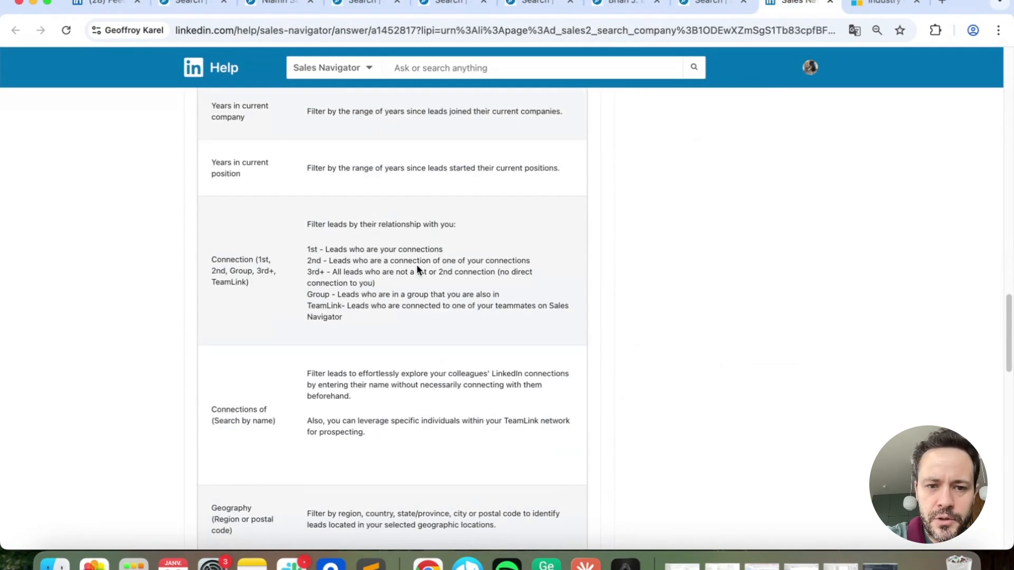
pyautogui.scroll(-6, 416, 267)
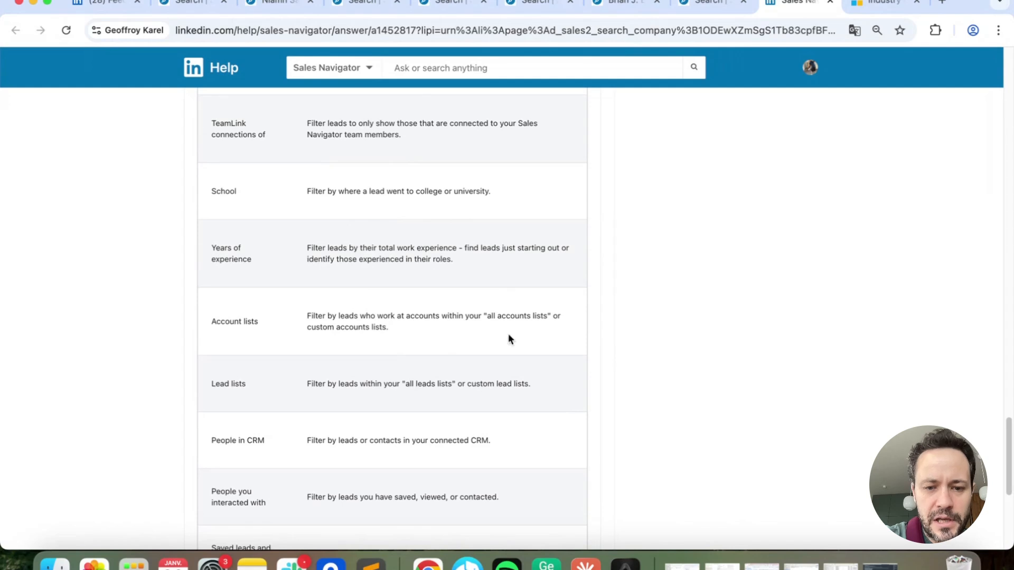
pyautogui.scroll(-6, 450, 238)
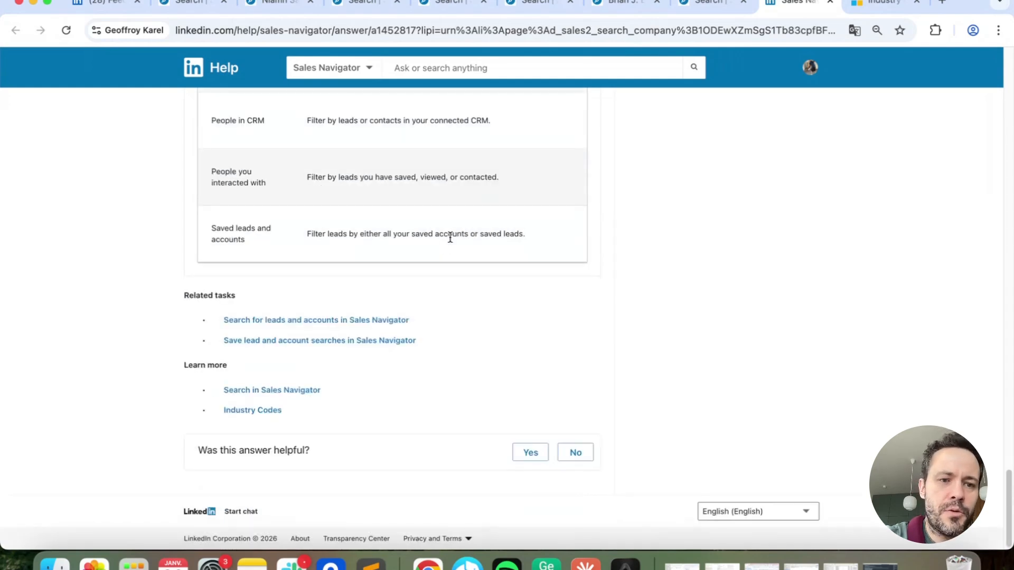
pyautogui.scroll(20, 450, 238)
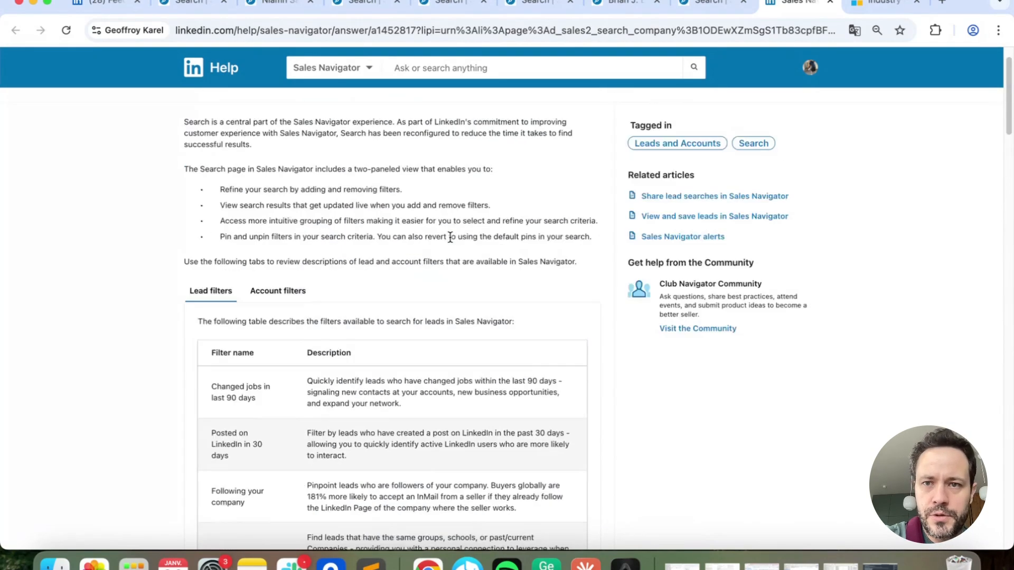
pyautogui.scroll(3, 450, 238)
# Go back to the lead search and check the options of the Company headcount and Past company filters.
pyautogui.click(190, 3)
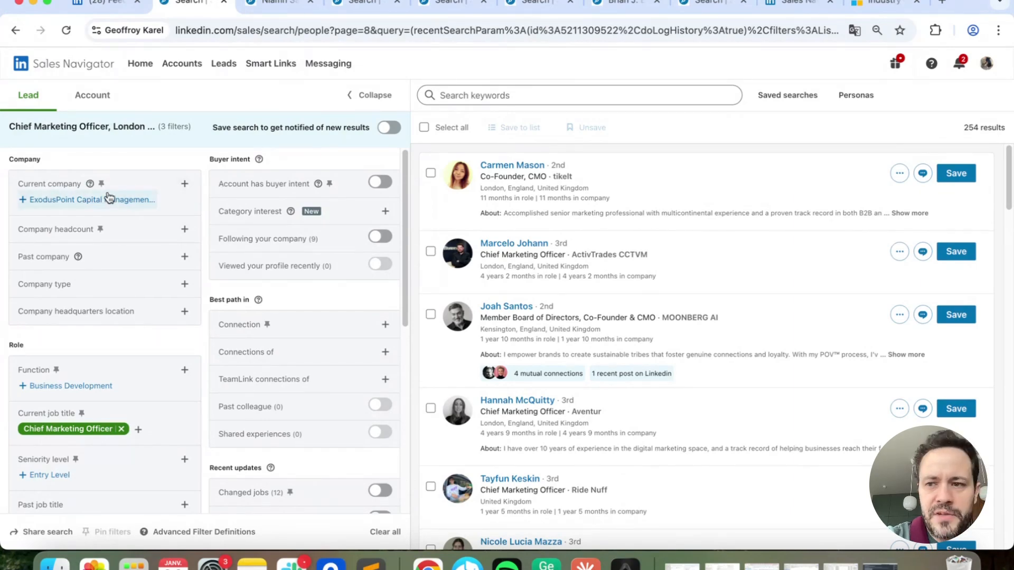
pyautogui.click(135, 231)
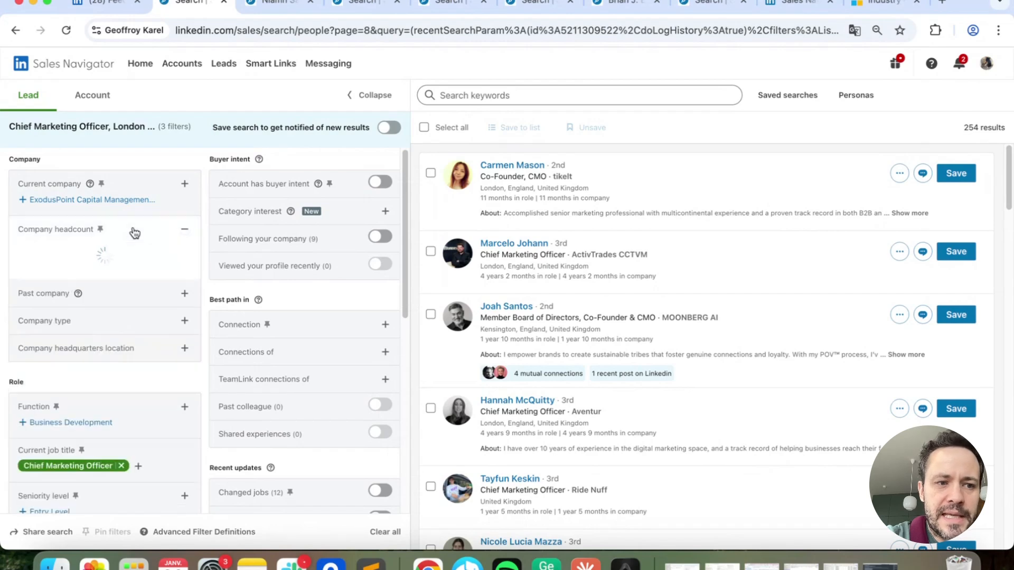
pyautogui.click(185, 230)
pyautogui.click(114, 260)
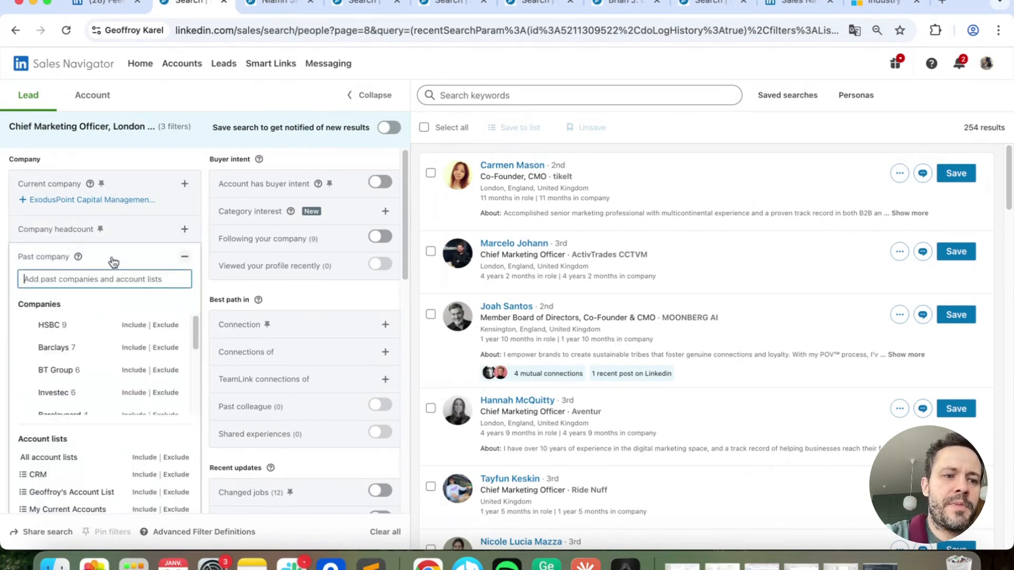
pyautogui.click(120, 256)
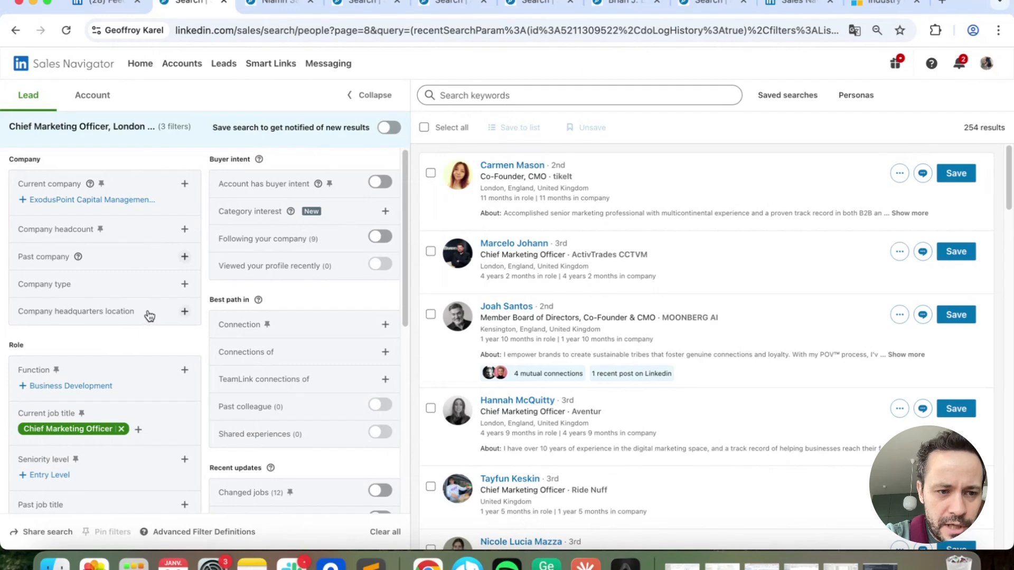
# Compare the filters available in the Company, Role and Personal groups of the lead search.
pyautogui.scroll(-5, 143, 302)
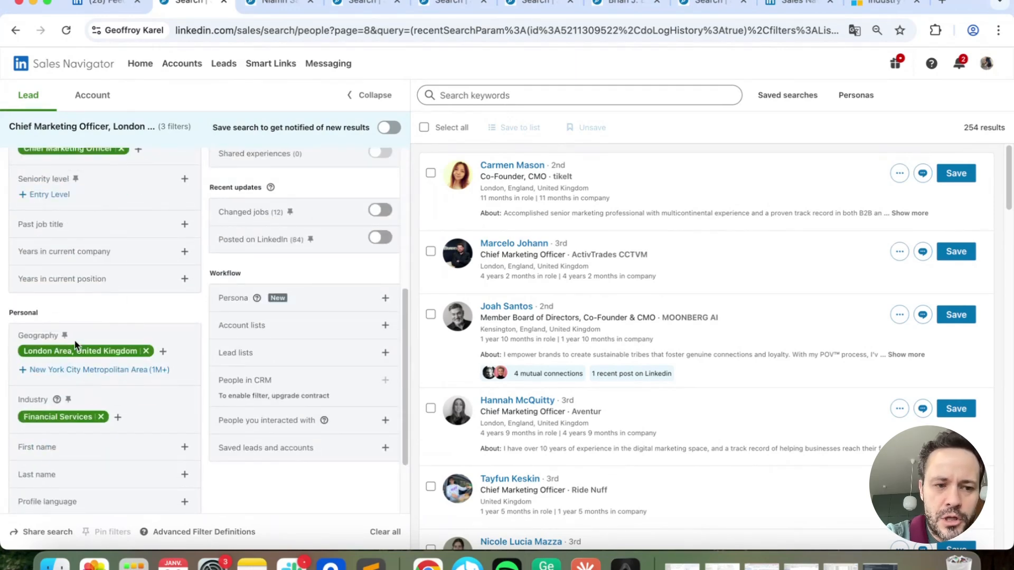
pyautogui.scroll(5, 79, 301)
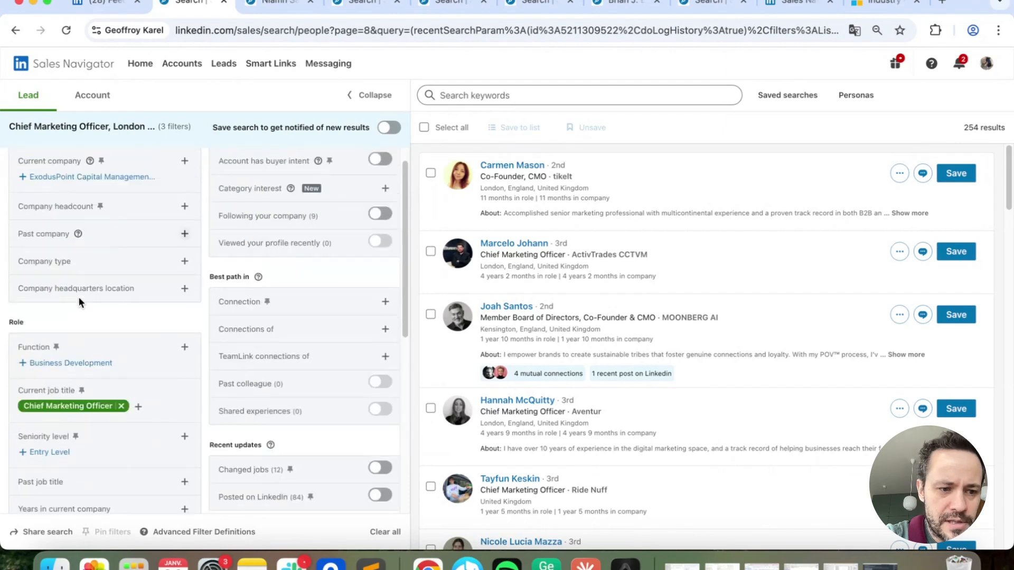
pyautogui.scroll(-5, 79, 301)
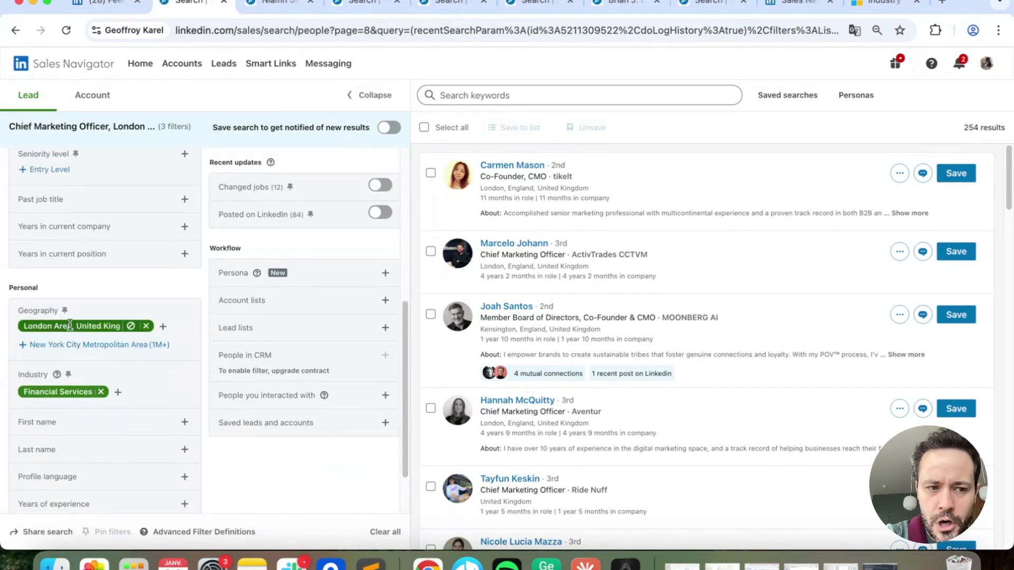
pyautogui.scroll(5, 69, 324)
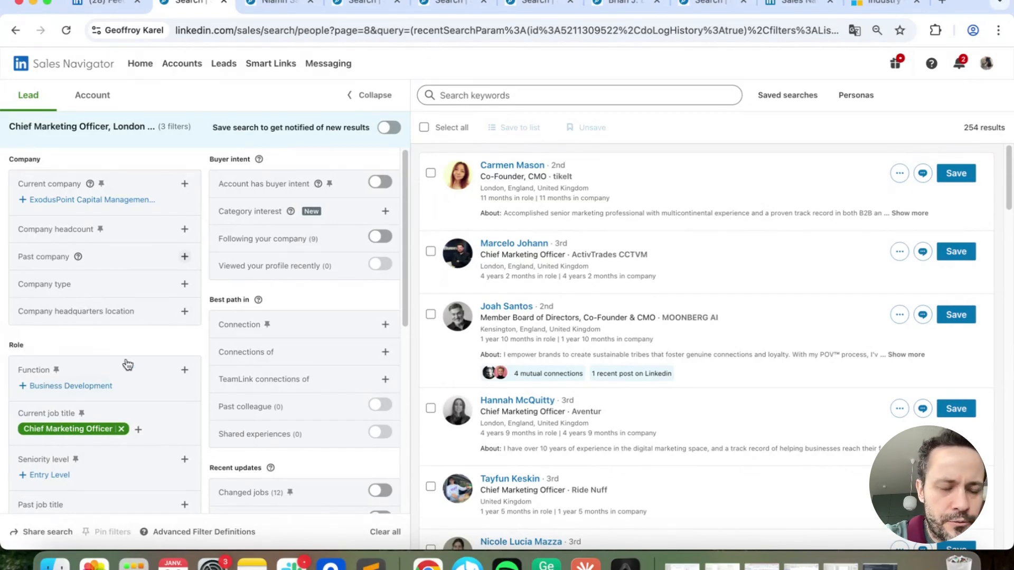
pyautogui.scroll(-5, 100, 319)
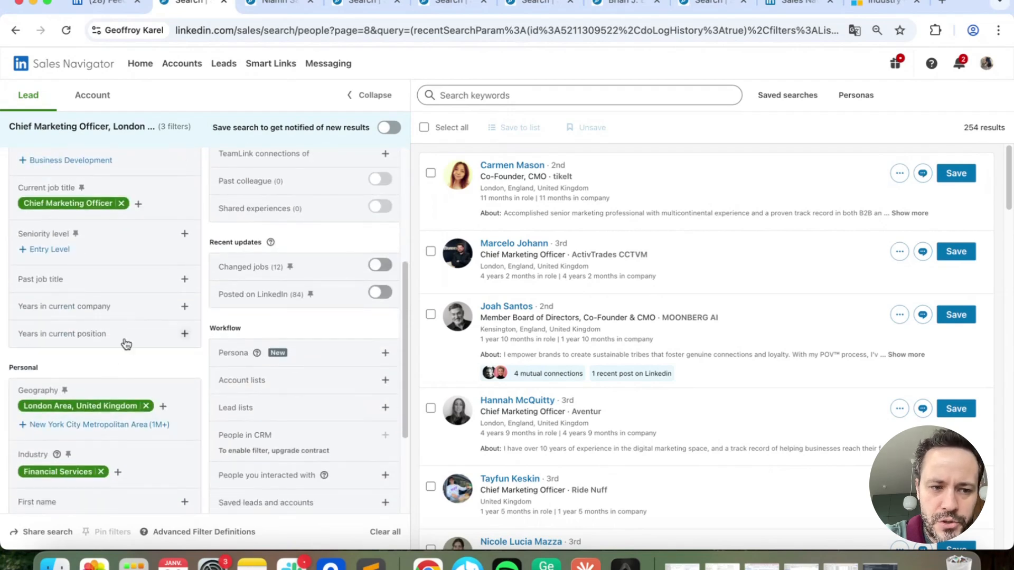
pyautogui.scroll(5, 116, 321)
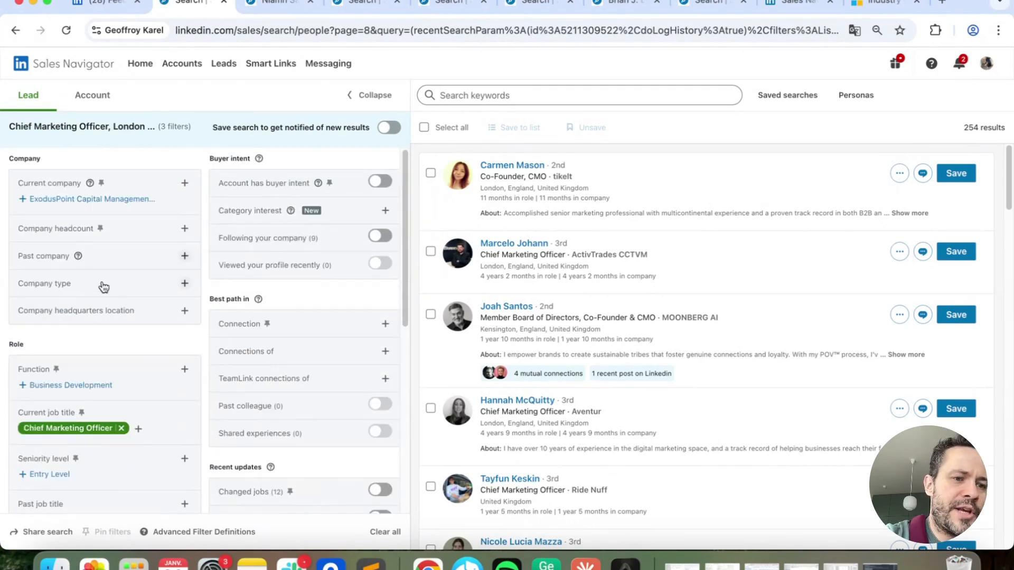
# Look through all options of the Company type filter and collapse it without choosing any.
pyautogui.click(98, 285)
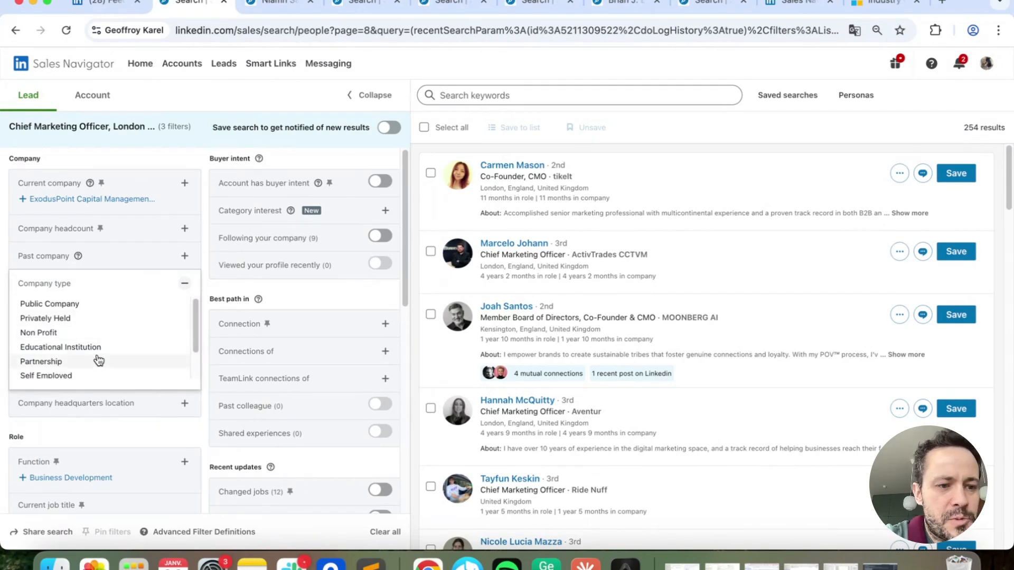
pyautogui.scroll(-3, 125, 328)
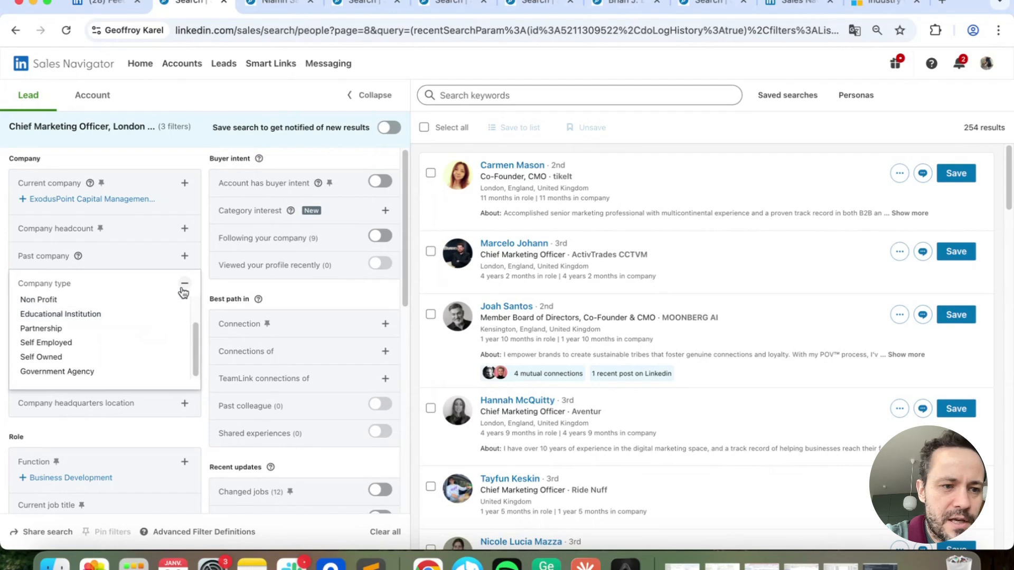
pyautogui.scroll(2, 125, 319)
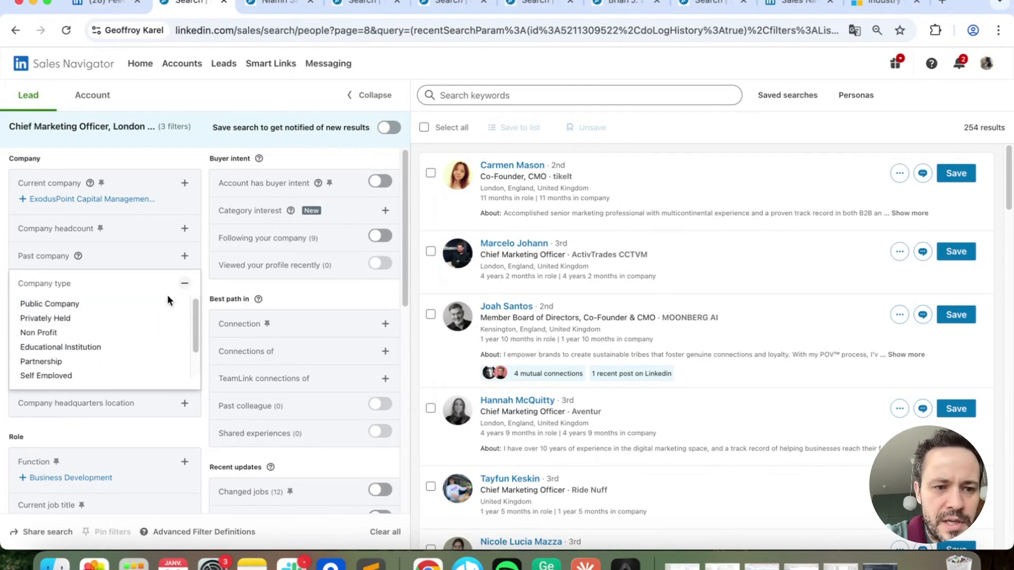
pyautogui.click(184, 283)
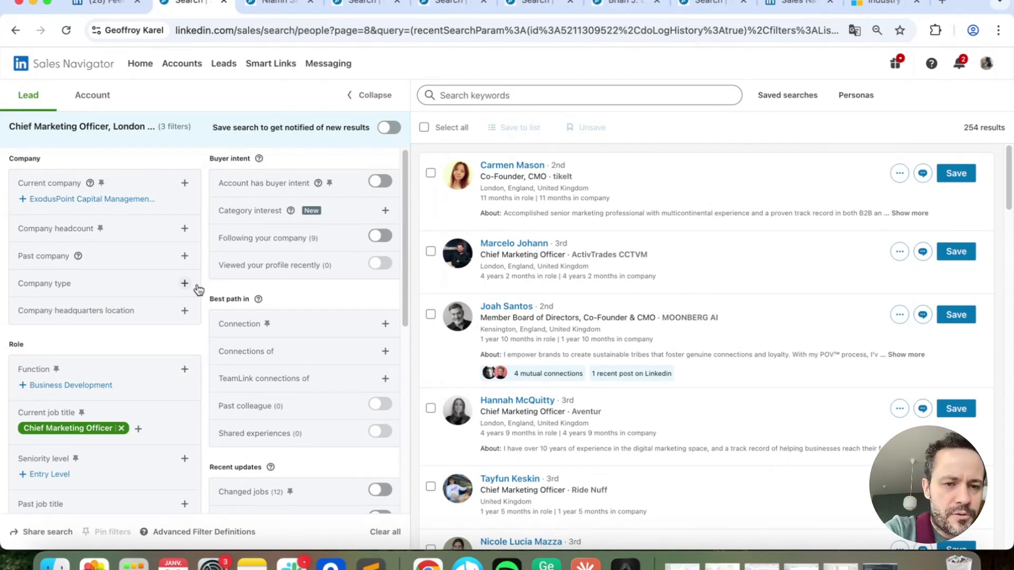
# Include every Company headcount range in the lead search, from Self-employed and 1-10 up to 10,001+.
pyautogui.scroll(-4, 198, 290)
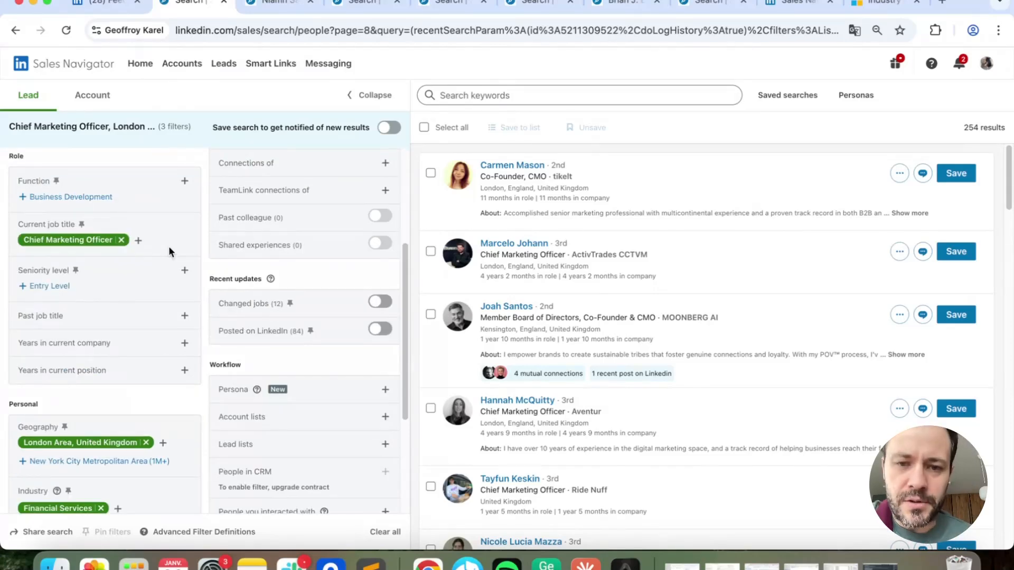
pyautogui.scroll(4, 143, 236)
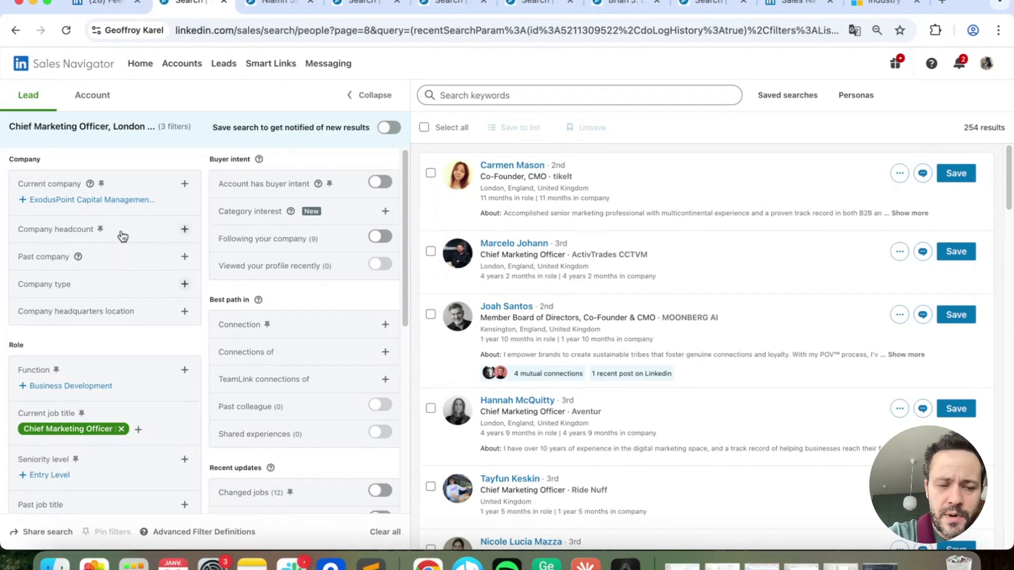
pyautogui.click(131, 235)
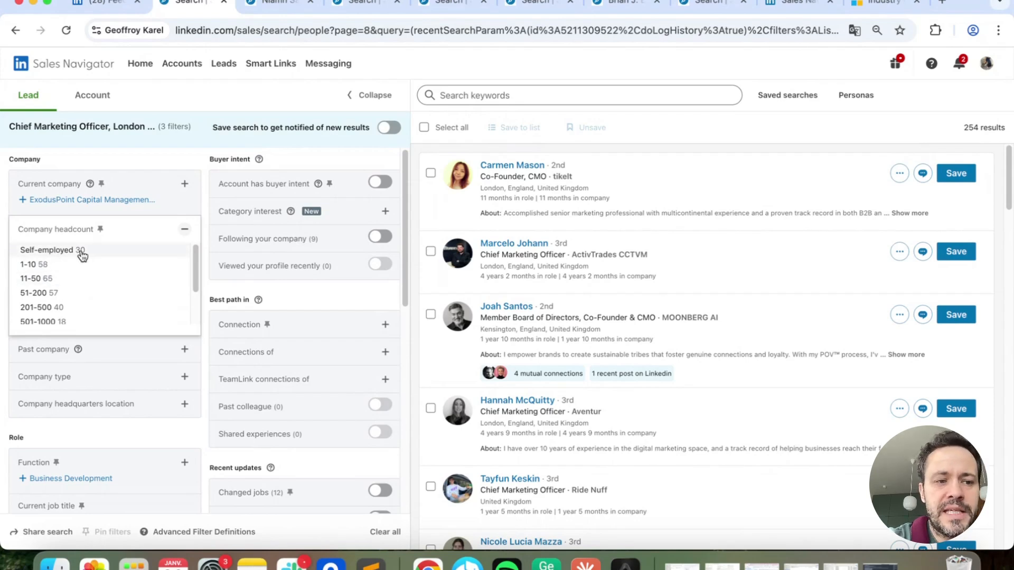
pyautogui.scroll(-5, 84, 285)
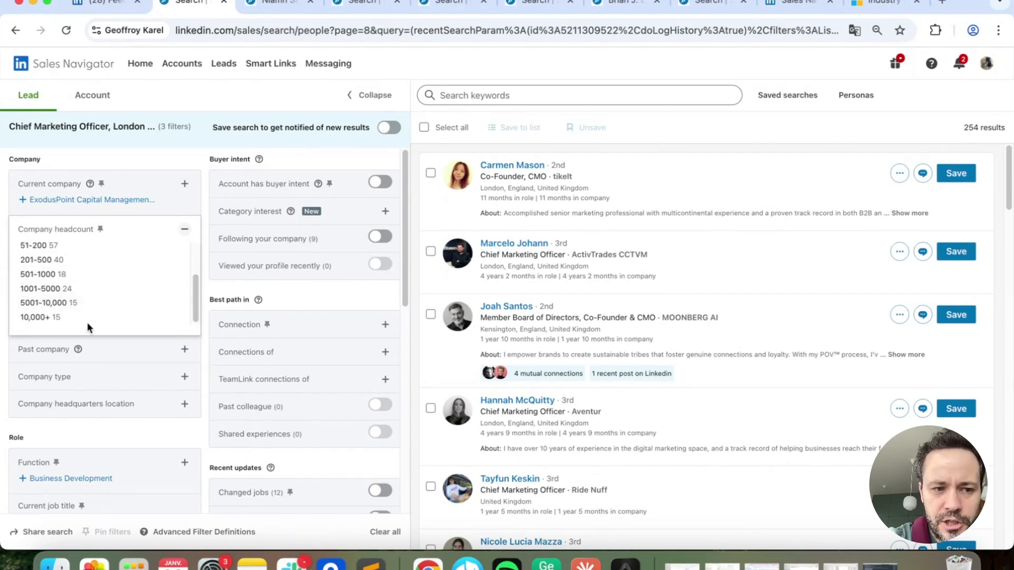
pyautogui.scroll(3, 77, 266)
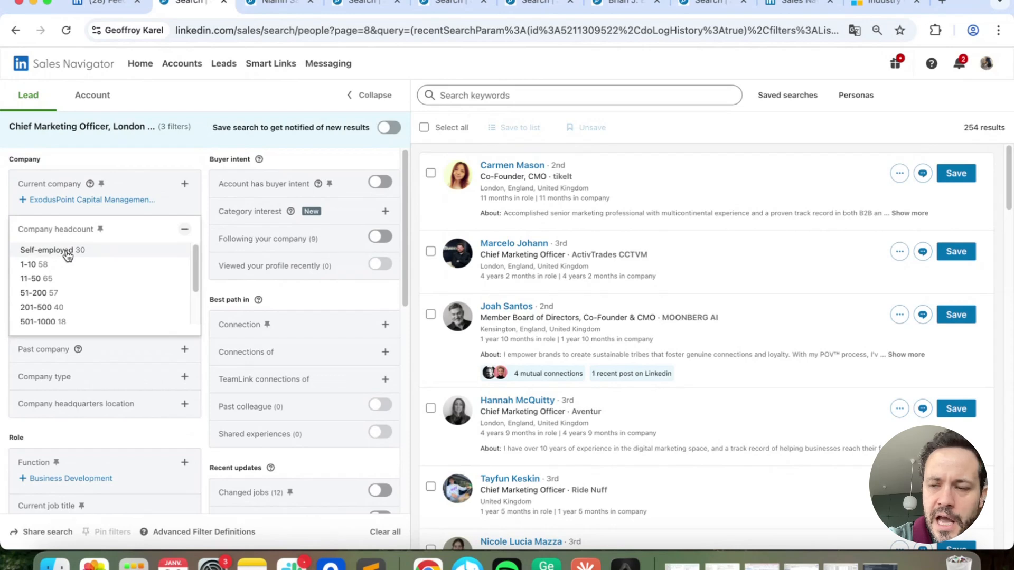
pyautogui.click(64, 252)
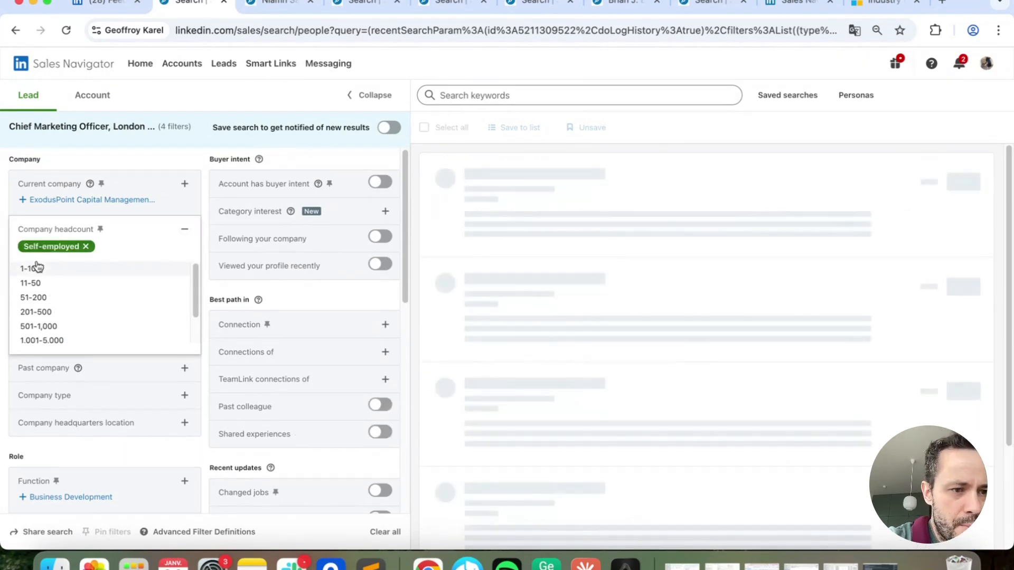
pyautogui.click(35, 267)
pyautogui.click(43, 270)
pyautogui.click(39, 272)
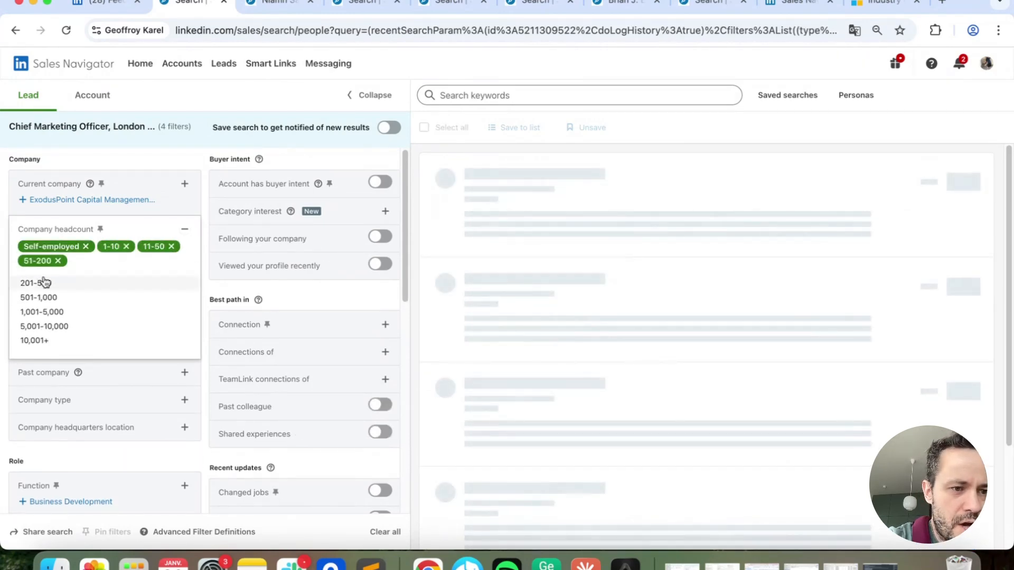
pyautogui.click(45, 283)
pyautogui.click(45, 284)
pyautogui.click(46, 285)
pyautogui.click(46, 297)
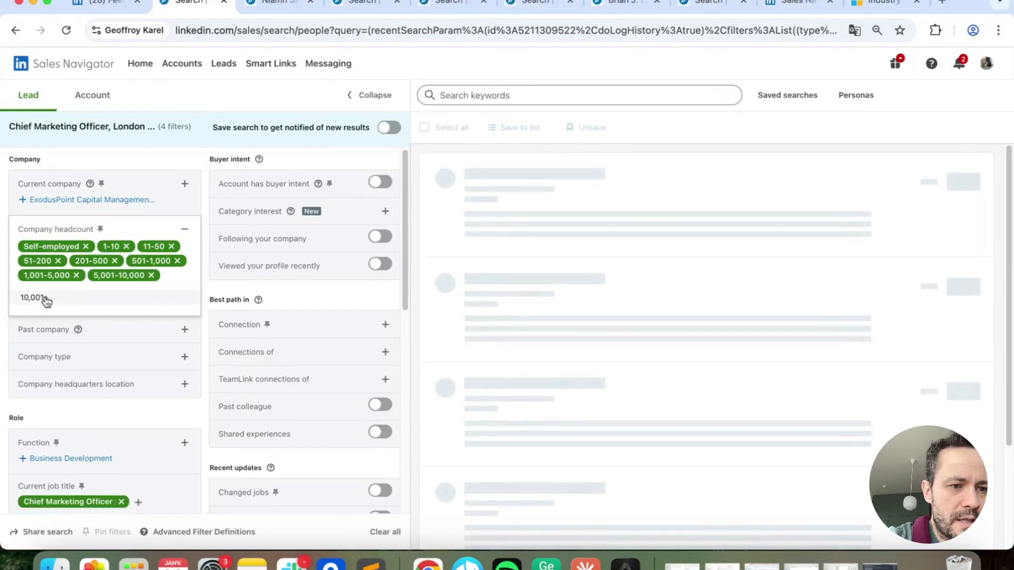
pyautogui.click(44, 300)
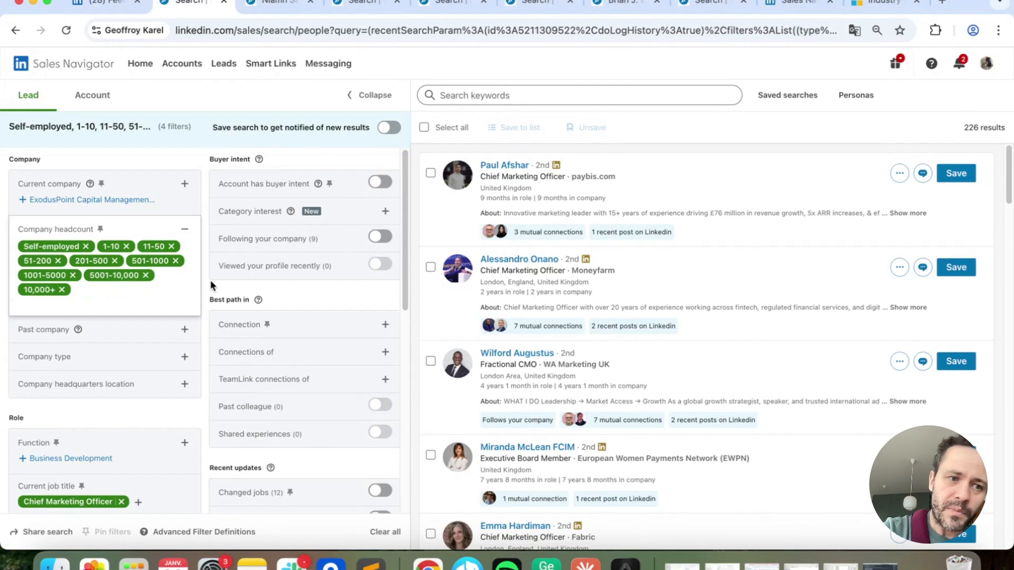
# Remove all the selected ranges from the Company headcount filter.
pyautogui.click(84, 246)
pyautogui.click(51, 246)
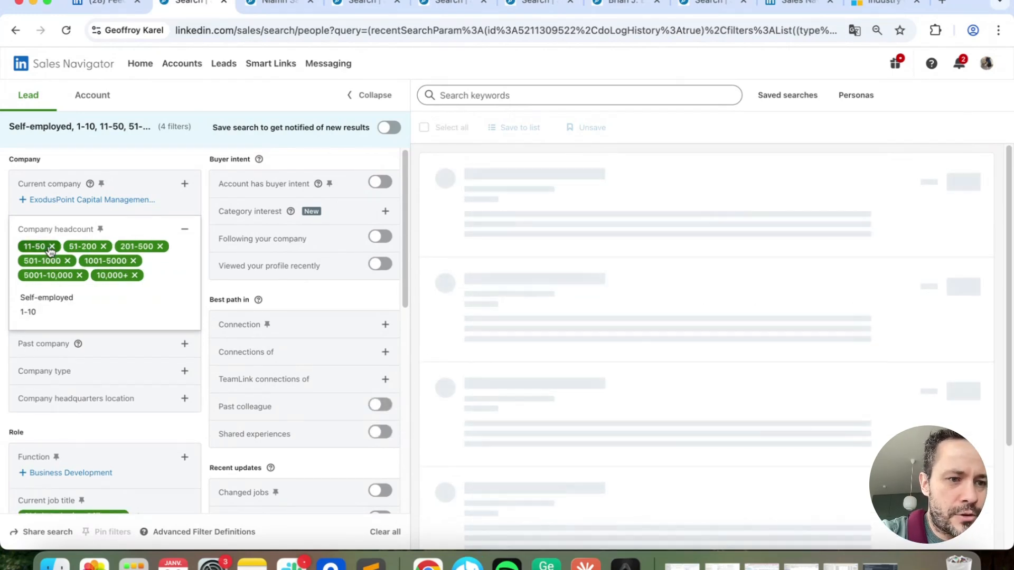
pyautogui.click(51, 246)
pyautogui.click(59, 246)
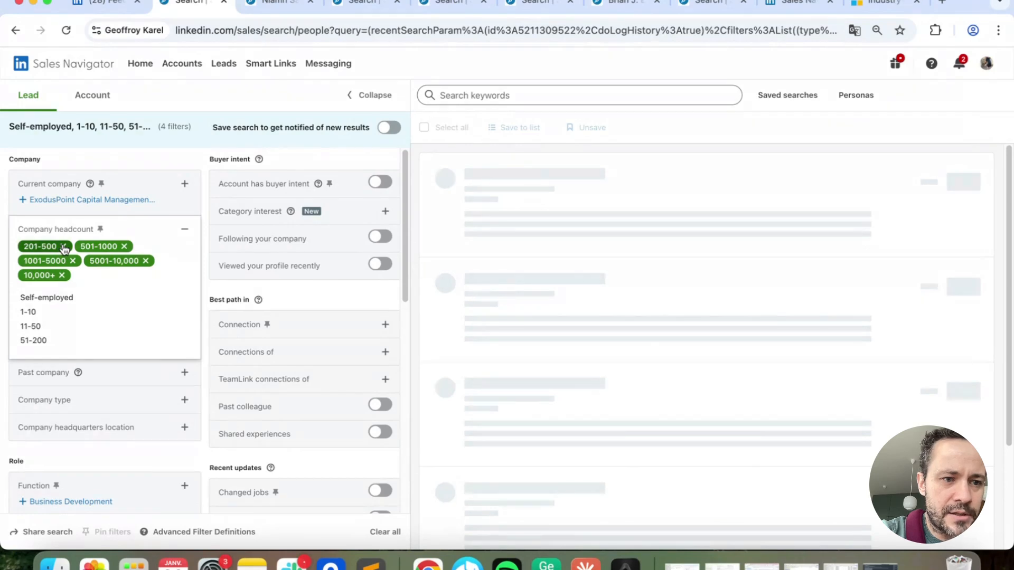
pyautogui.click(64, 247)
pyautogui.click(64, 248)
pyautogui.click(64, 248)
pyautogui.click(63, 247)
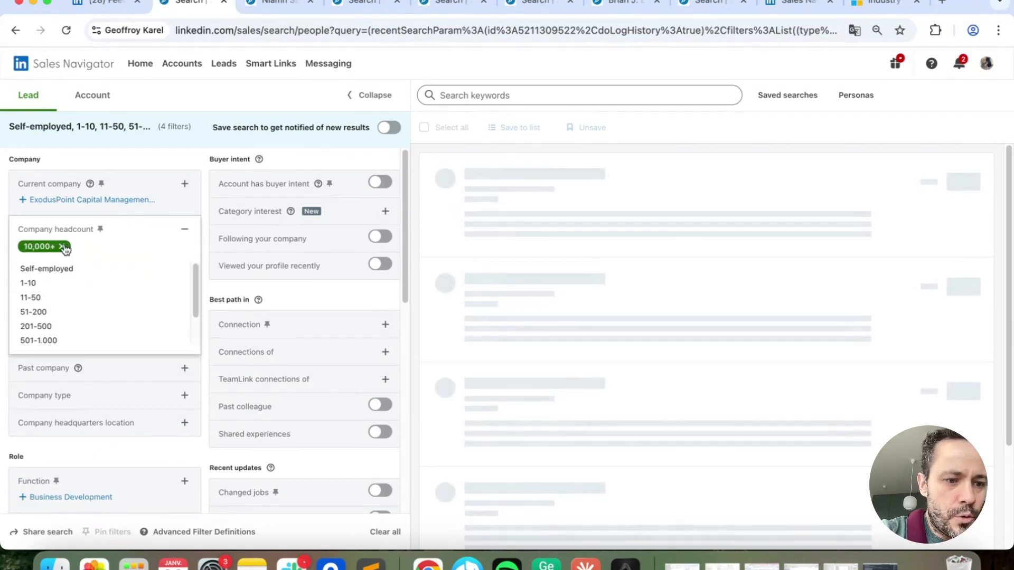
pyautogui.click(64, 248)
# Review the Role and Personal filters, briefly expanding Years in current company, and return to the Company filters.
pyautogui.scroll(-10, 154, 362)
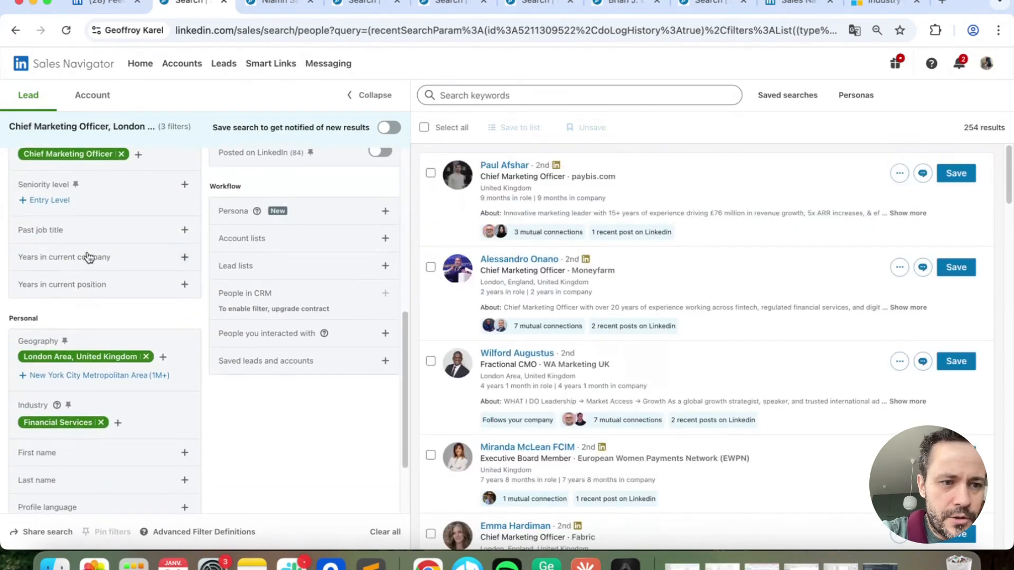
pyautogui.scroll(-2, 97, 275)
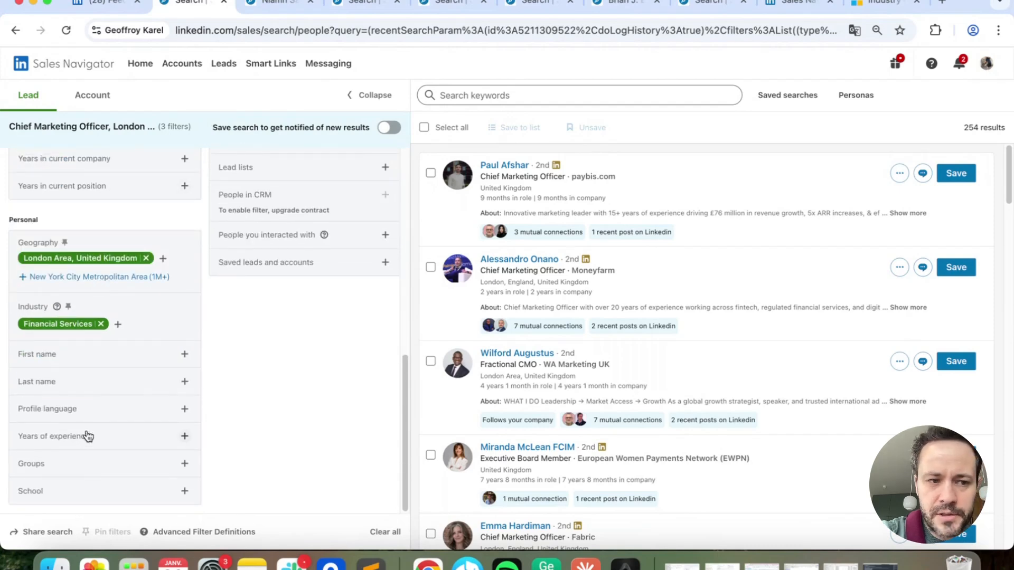
pyautogui.scroll(2, 79, 338)
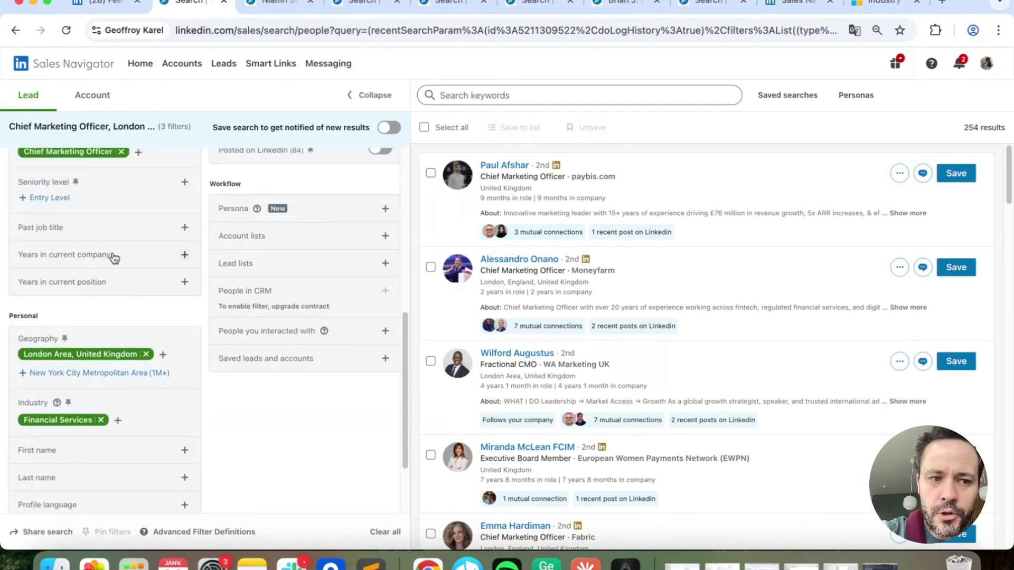
pyautogui.click(97, 258)
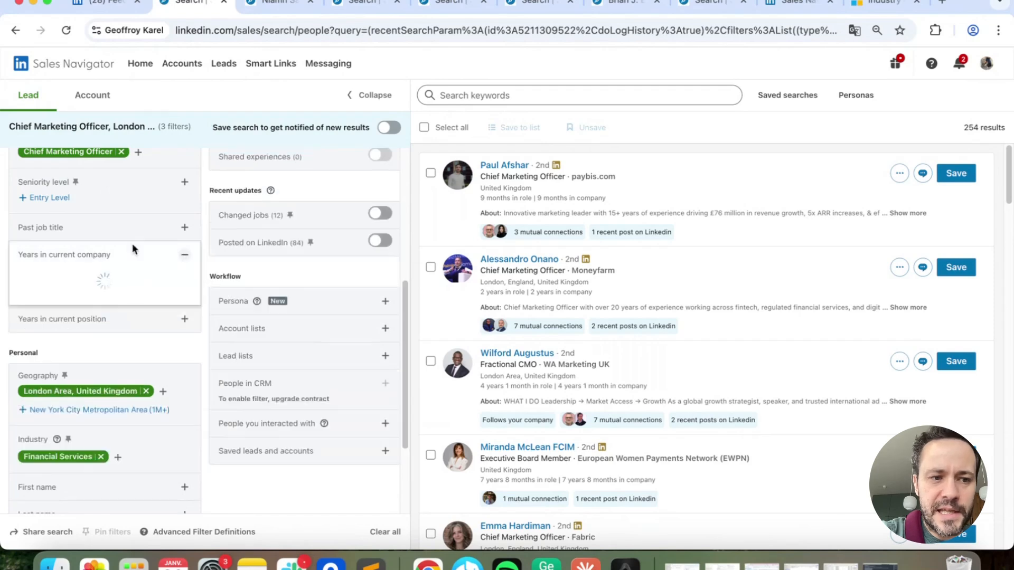
pyautogui.click(184, 255)
pyautogui.scroll(5, 83, 264)
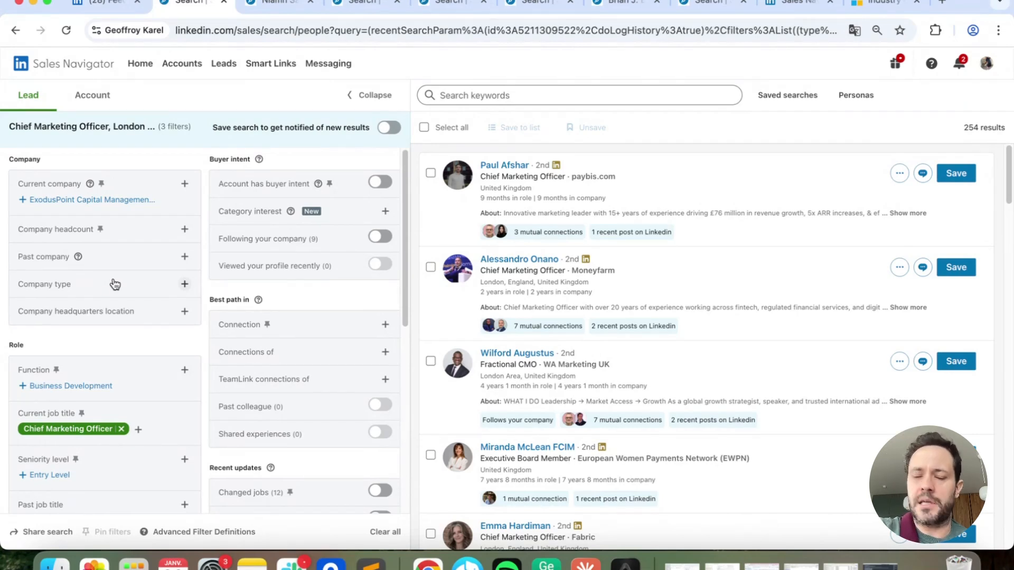
# Look through the list of functions offered by the Function filter and collapse it without choosing any.
pyautogui.scroll(-5, 114, 285)
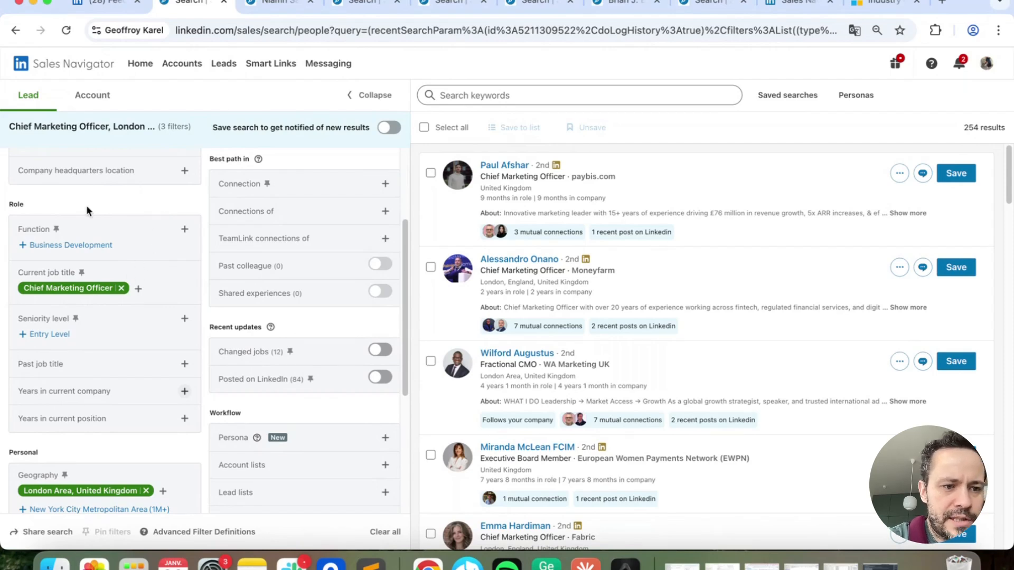
pyautogui.click(184, 231)
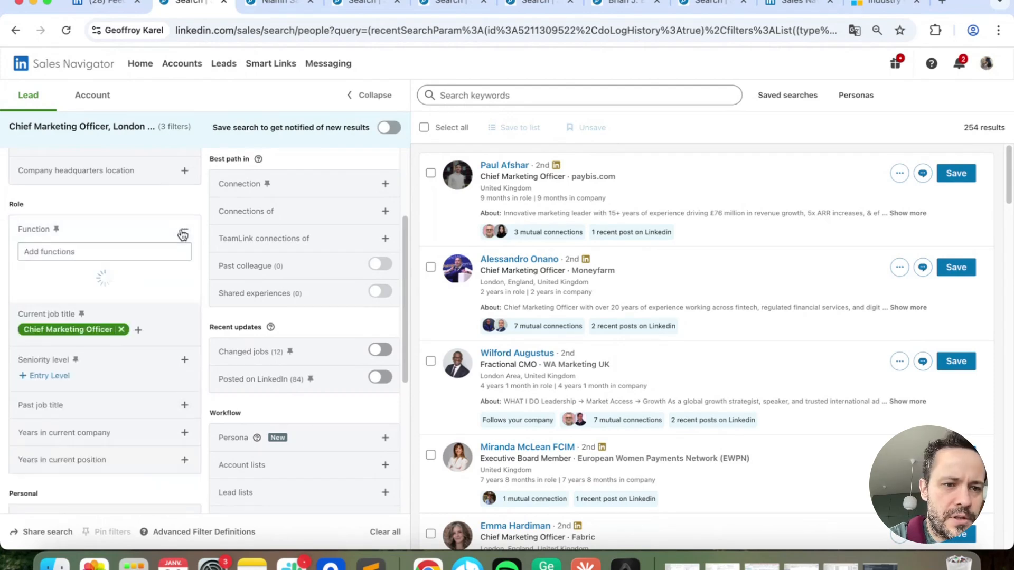
pyautogui.scroll(-10, 73, 312)
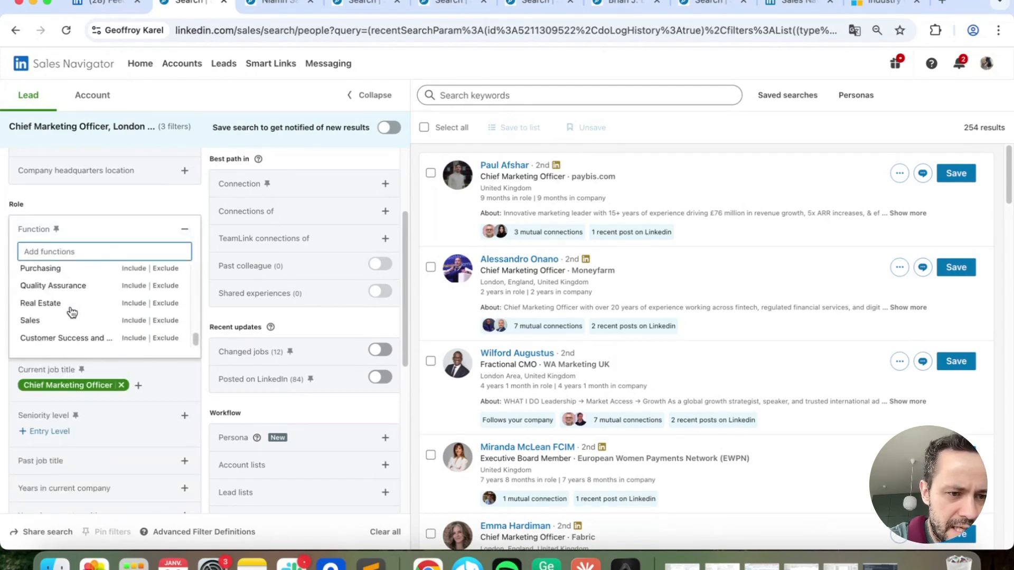
pyautogui.scroll(5, 71, 268)
pyautogui.scroll(10, 71, 269)
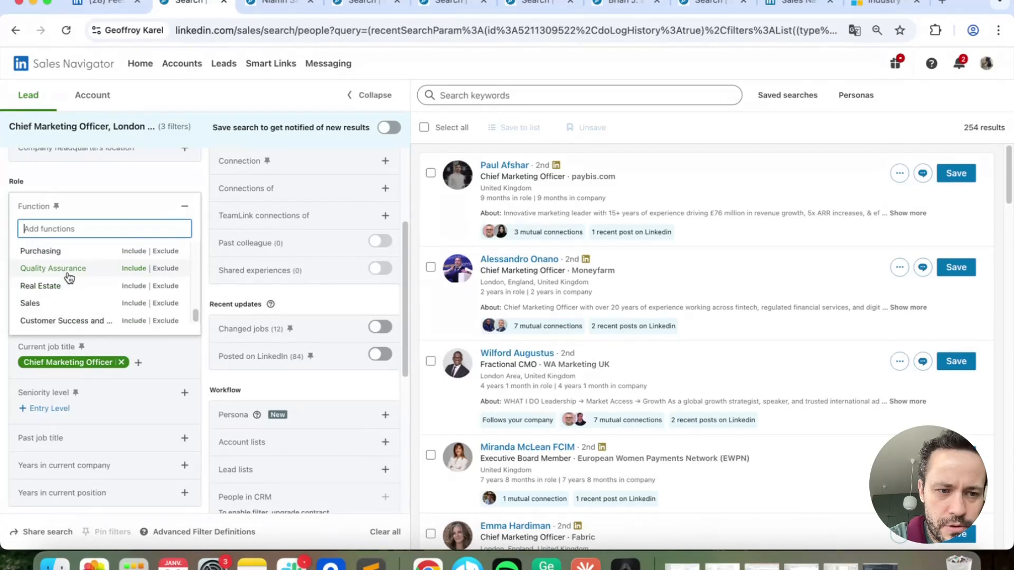
pyautogui.scroll(1, 77, 299)
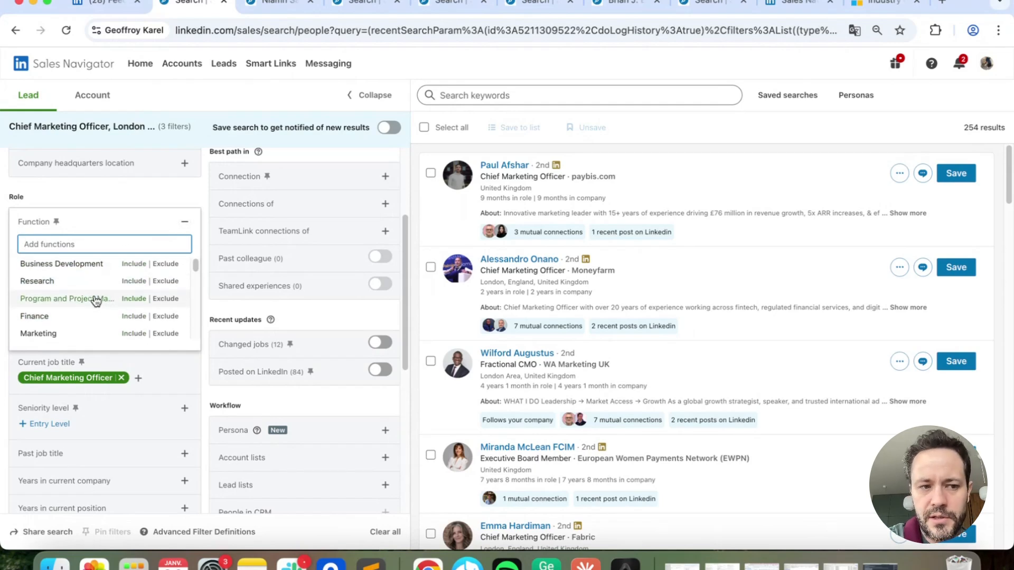
pyautogui.scroll(-2, 95, 302)
pyautogui.click(185, 221)
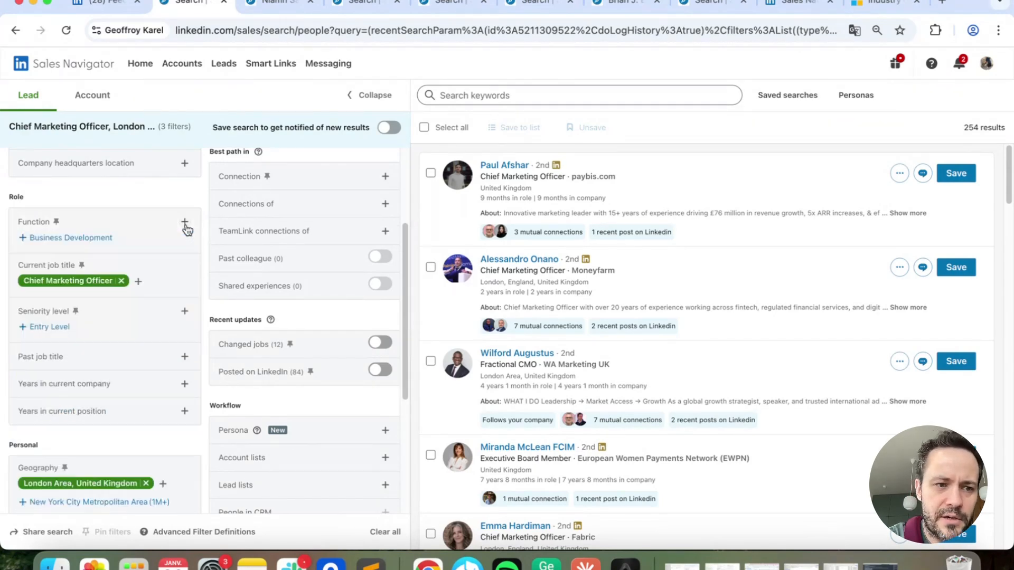
# Include CMO as an additional title in the Current job title filter.
pyautogui.click(139, 284)
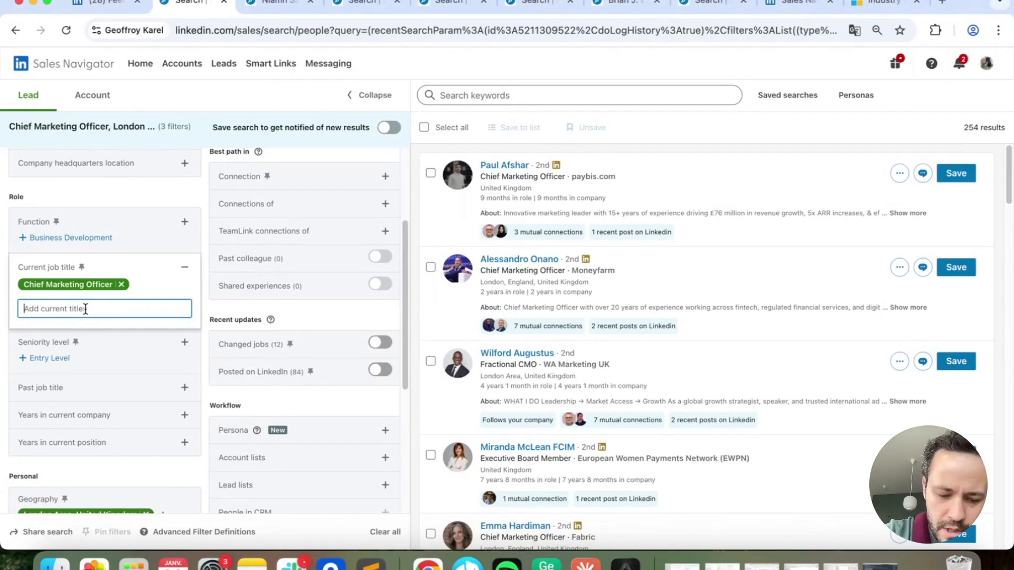
pyautogui.write('C')
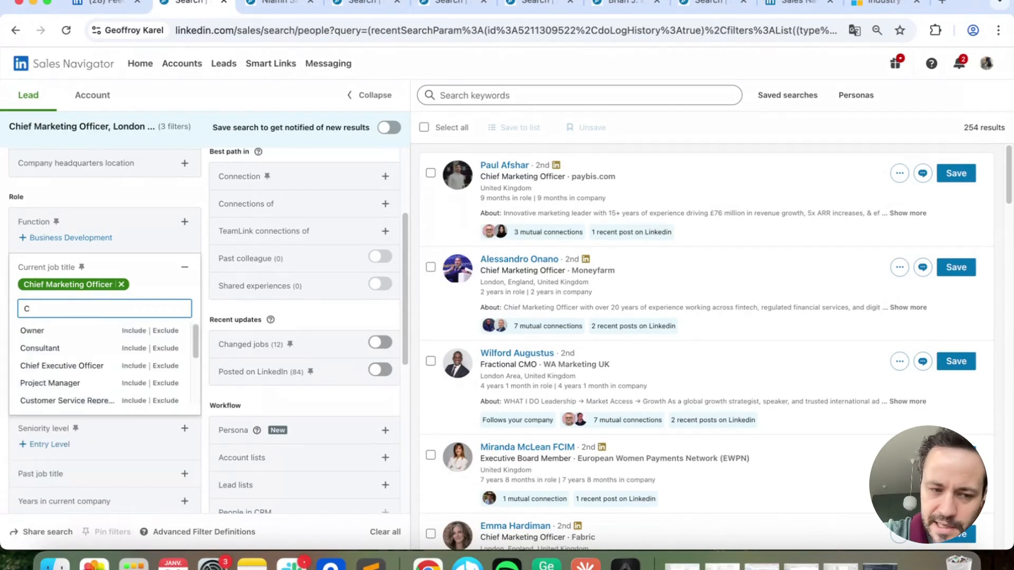
pyautogui.write('MO')
pyautogui.press('Return')
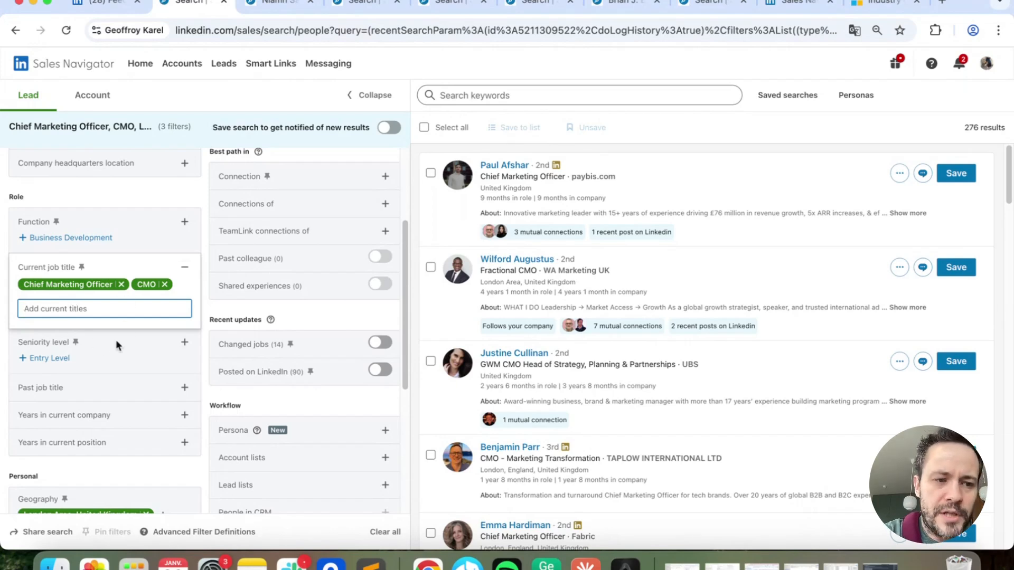
# Switch the CMO job title from included to excluded and remove it from the Current job title filter.
pyautogui.moveTo(72, 284)
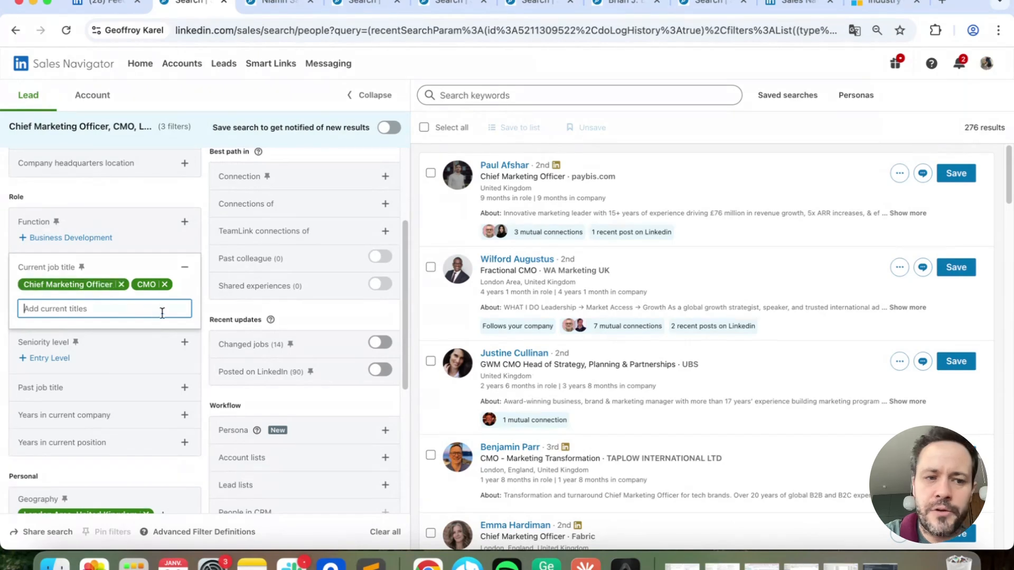
pyautogui.click(150, 285)
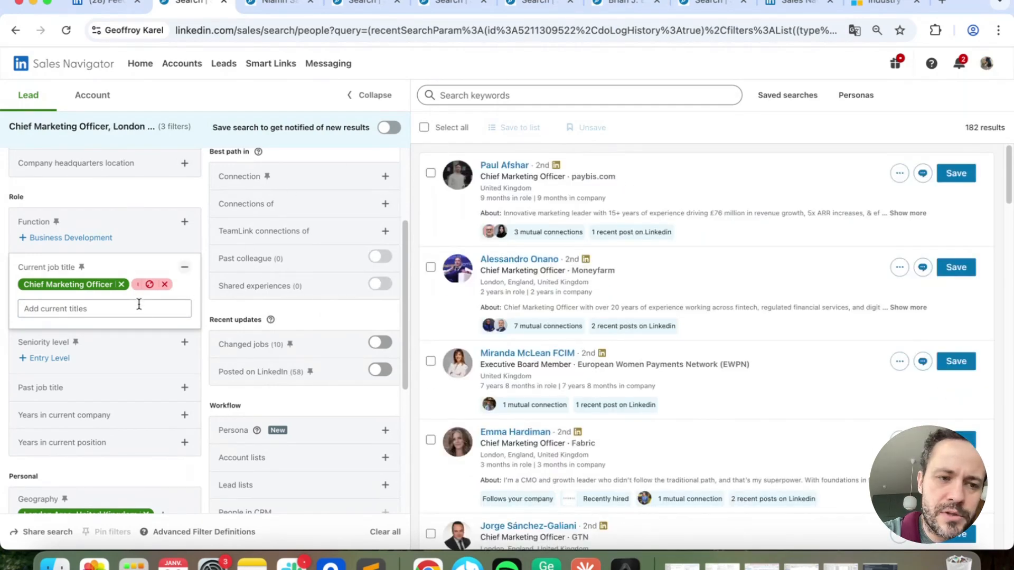
pyautogui.click(202, 297)
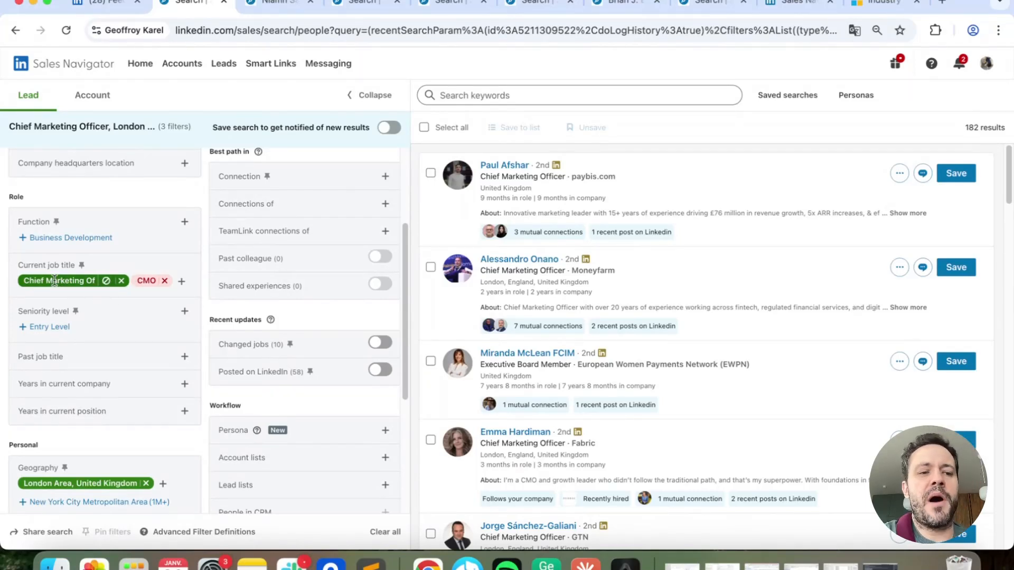
pyautogui.click(149, 284)
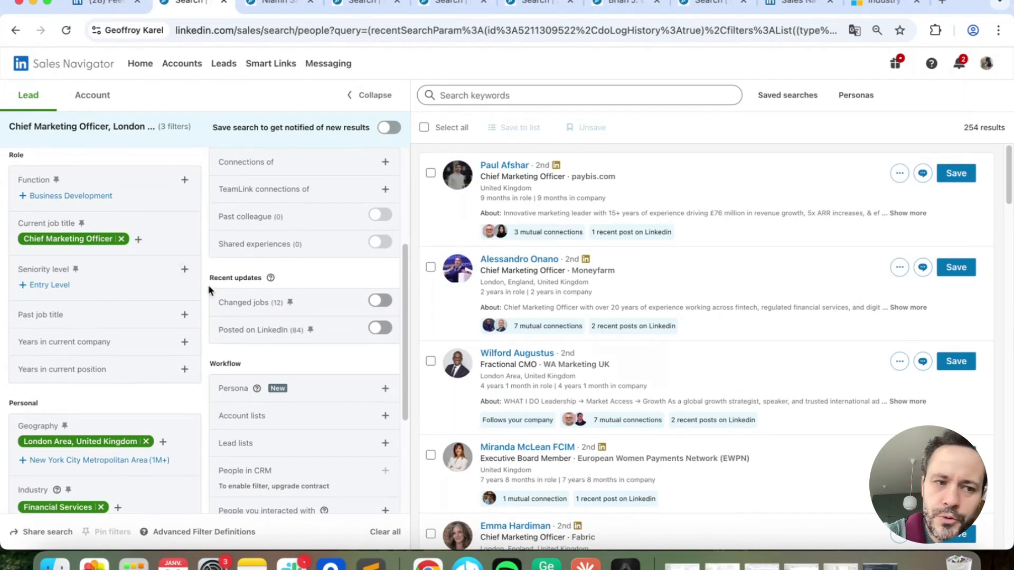
# Look through the levels offered by the Seniority level filter and collapse it without choosing any.
pyautogui.click(184, 270)
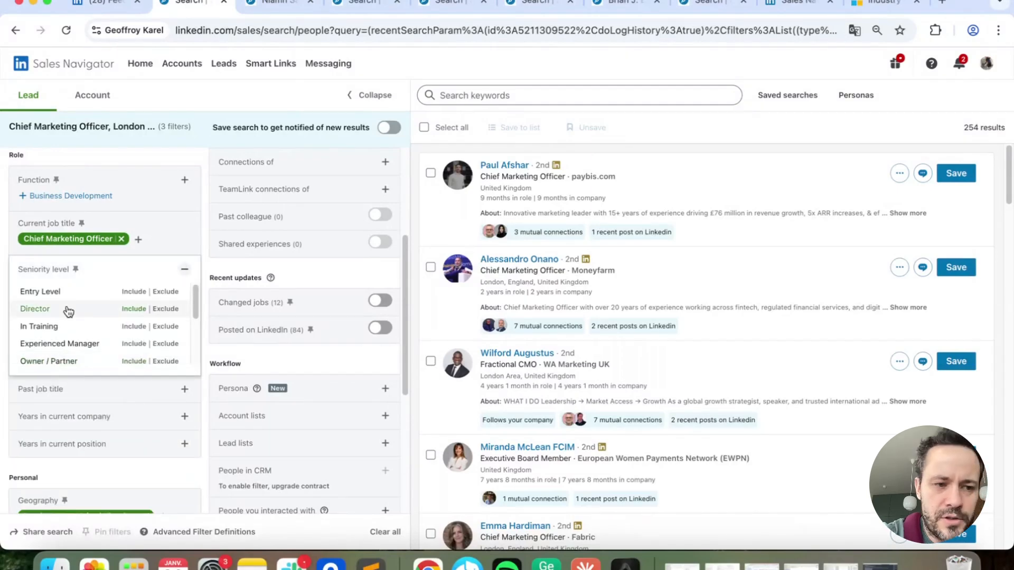
pyautogui.scroll(-5, 69, 312)
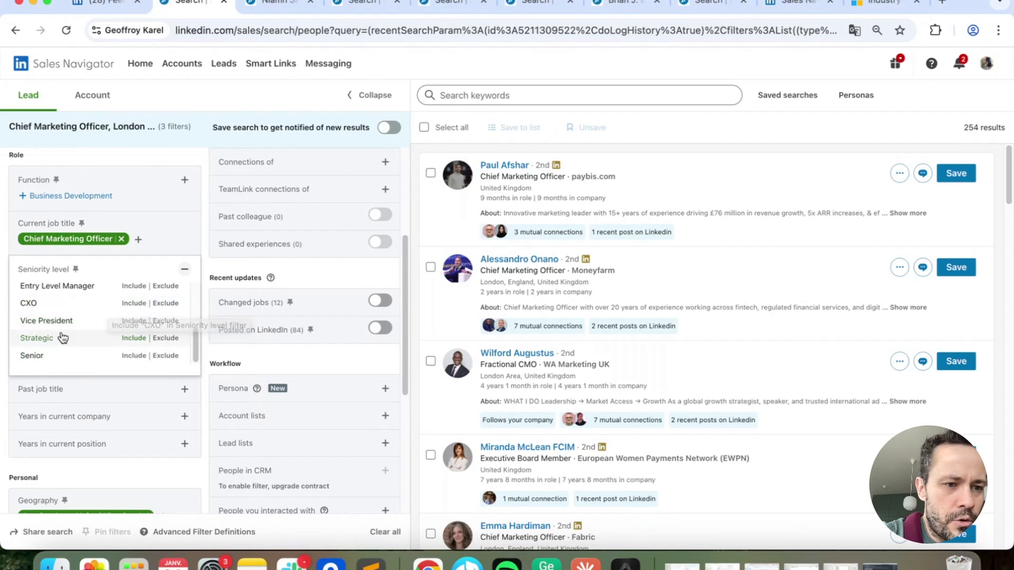
pyautogui.scroll(5, 64, 326)
pyautogui.scroll(-1, 64, 326)
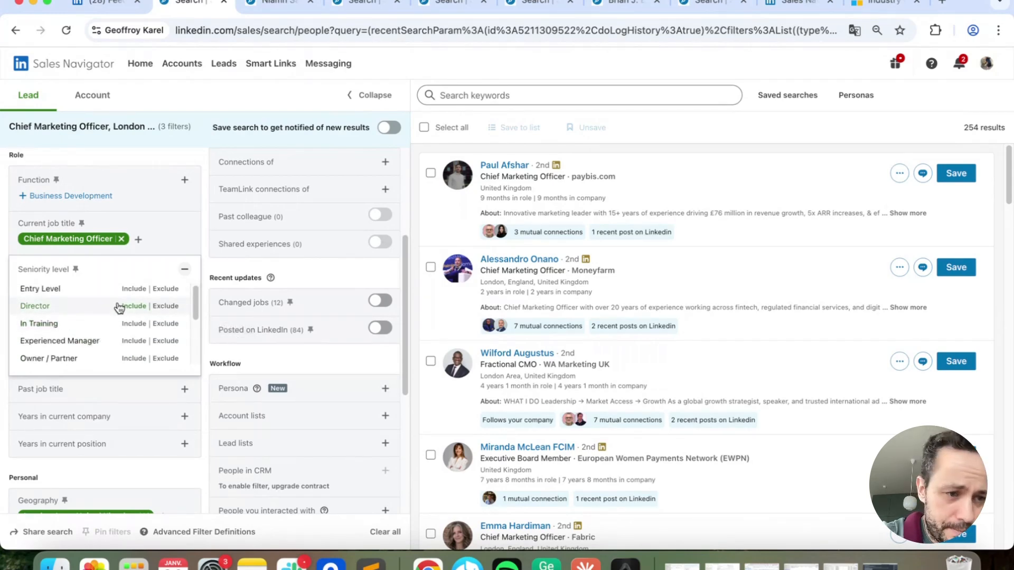
pyautogui.scroll(-5, 95, 327)
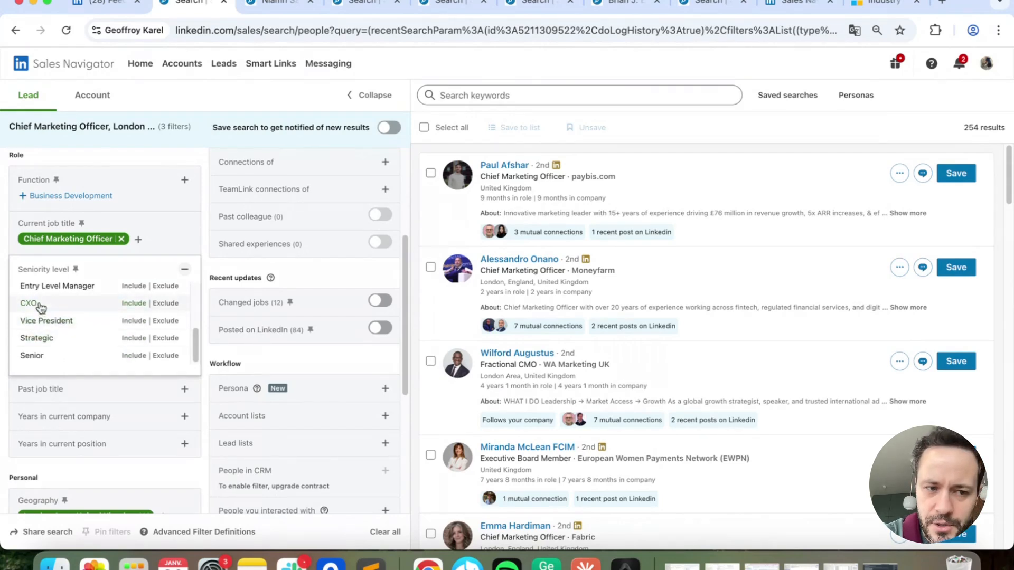
pyautogui.click(184, 270)
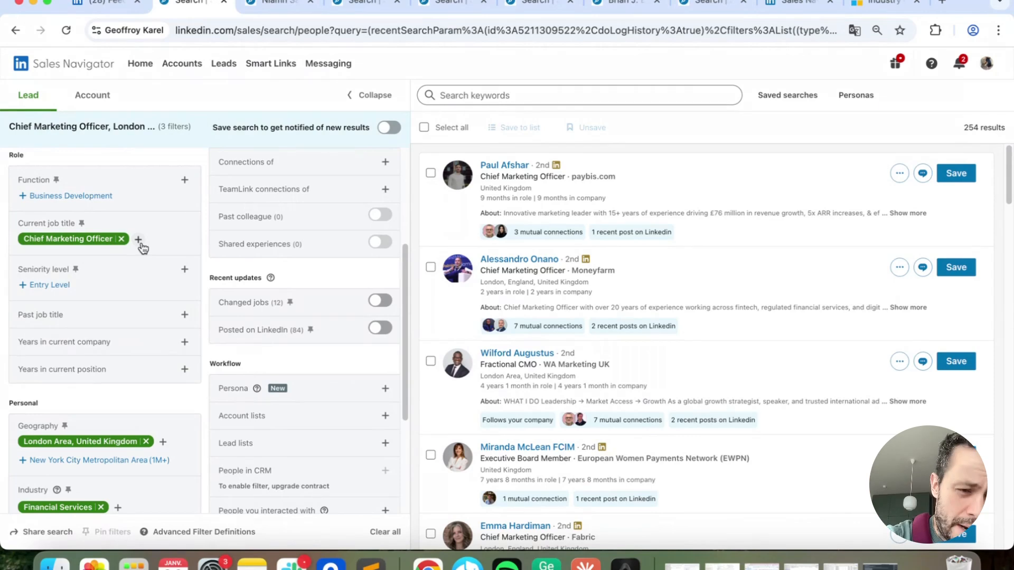
# Remove Chief Marketing Officer from the Current job title filter and include the Marketing function instead.
pyautogui.click(121, 239)
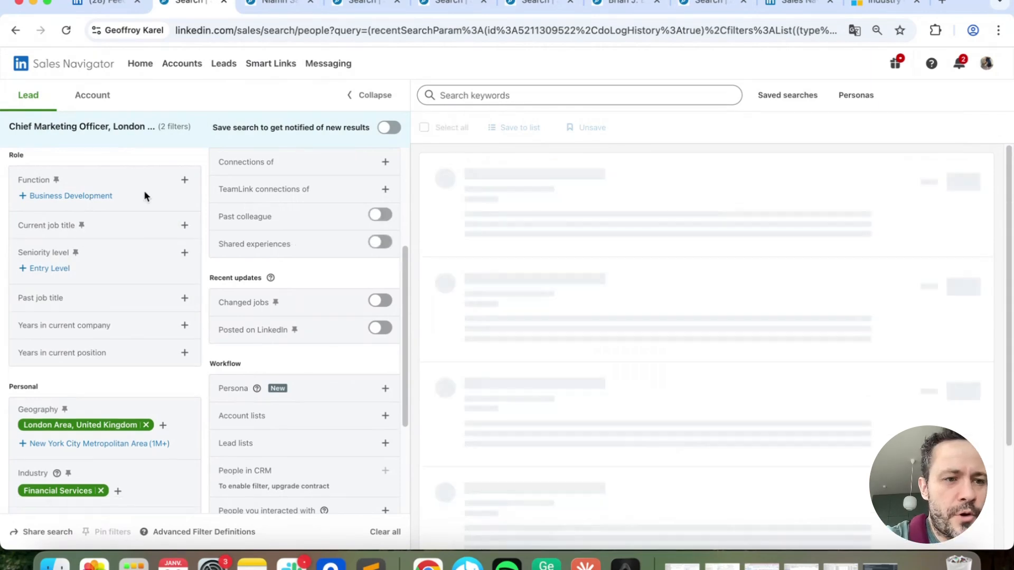
pyautogui.click(184, 182)
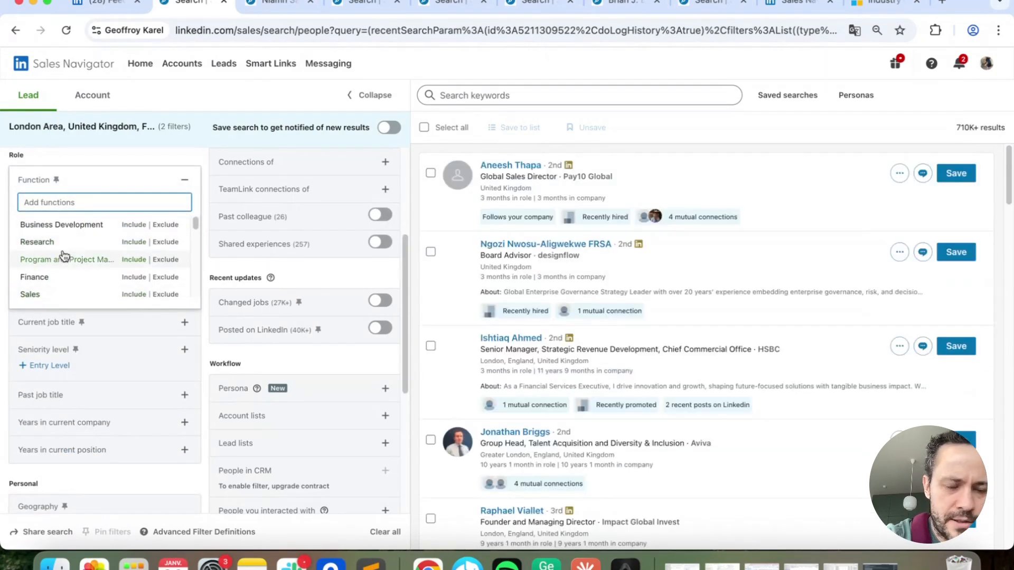
pyautogui.write('marje')
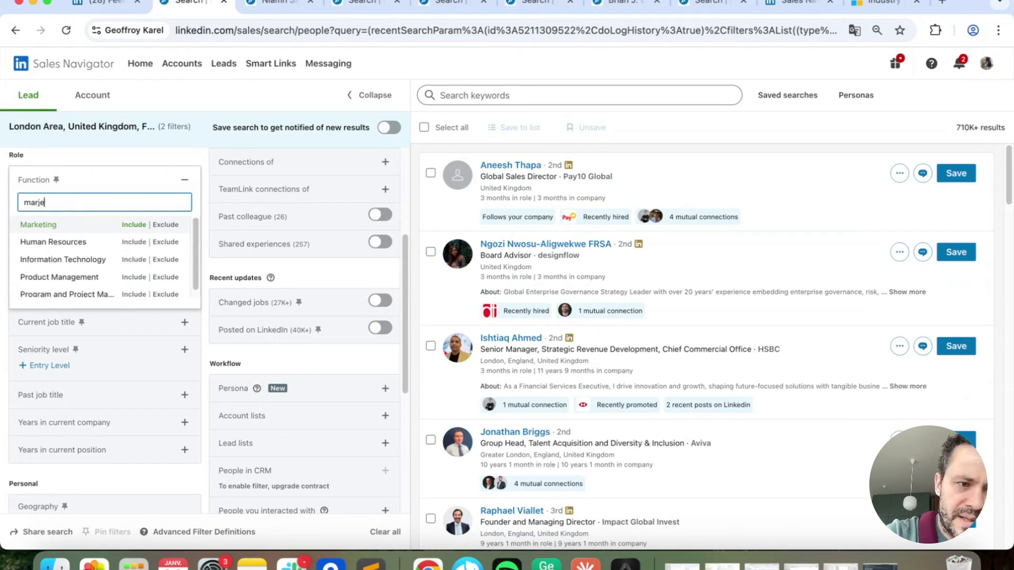
pyautogui.press('Return')
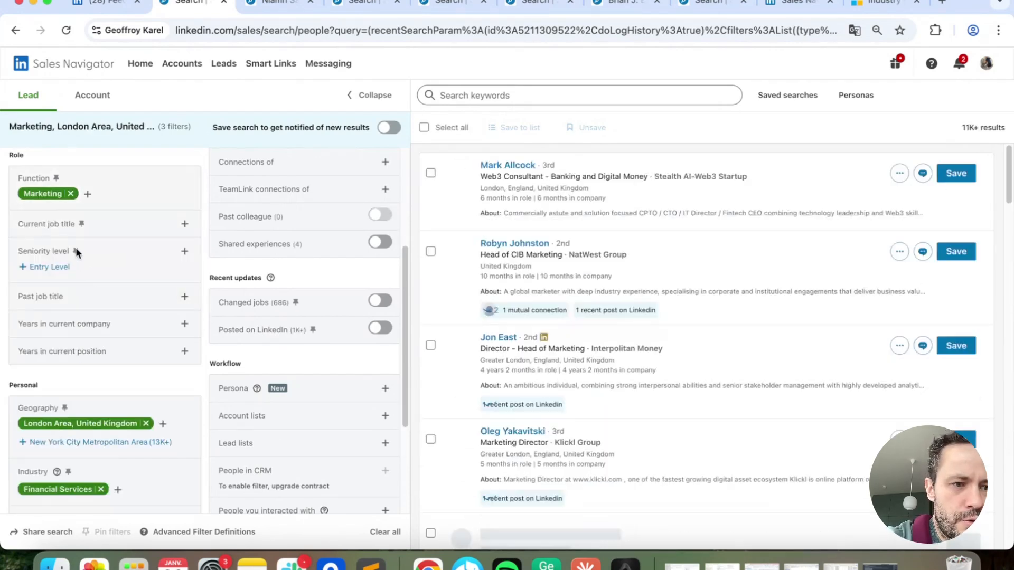
# Include the Director, Experienced Manager and Senior levels in the Seniority level filter.
pyautogui.click(185, 253)
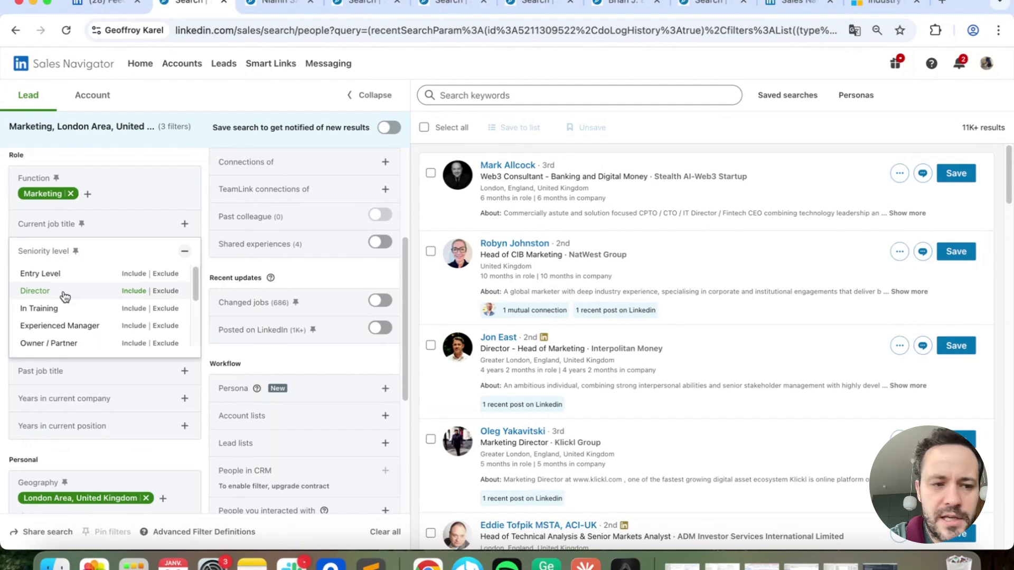
pyautogui.click(135, 291)
pyautogui.click(136, 321)
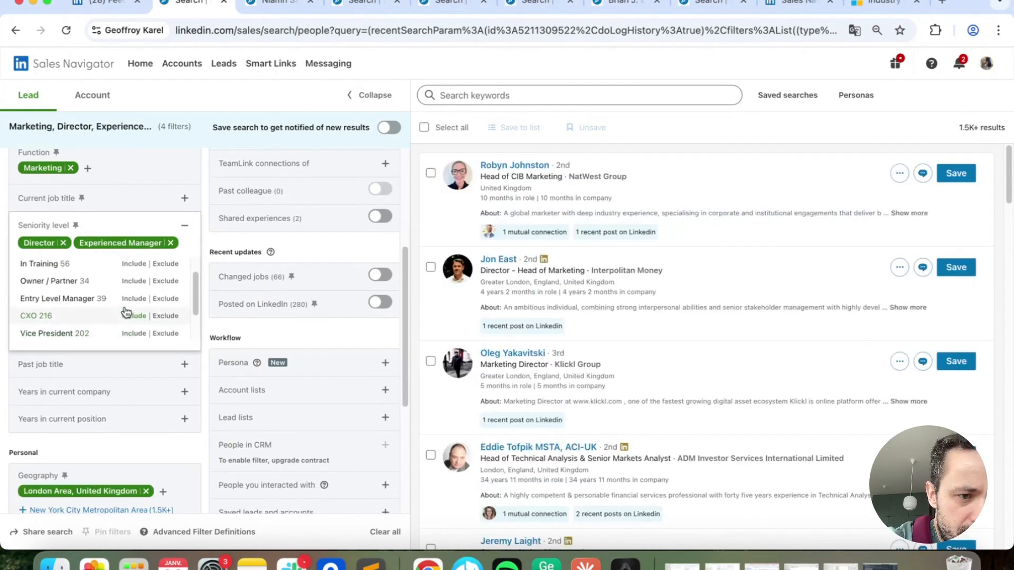
pyautogui.scroll(3, 127, 313)
pyautogui.scroll(-3, 106, 414)
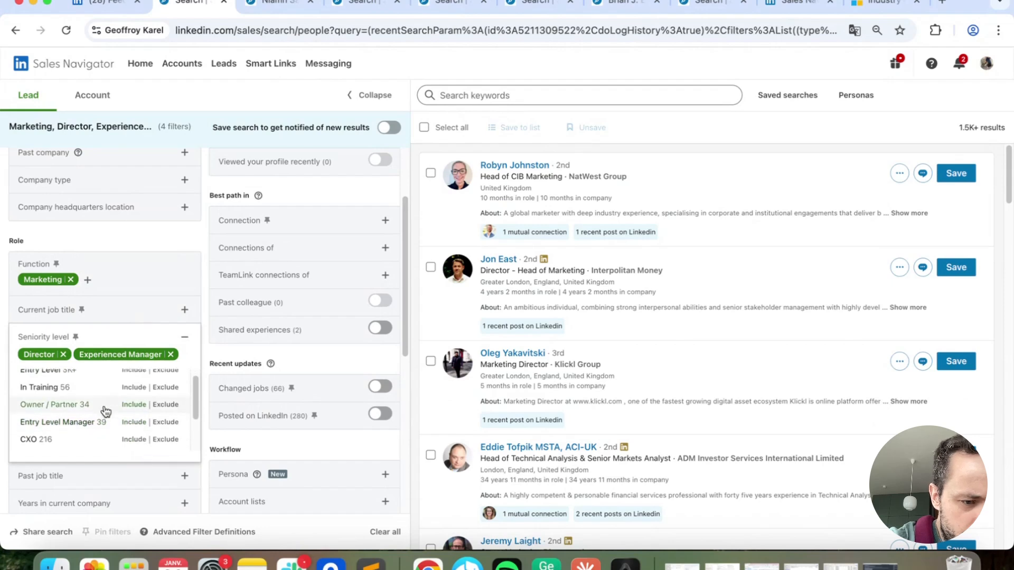
pyautogui.click(130, 443)
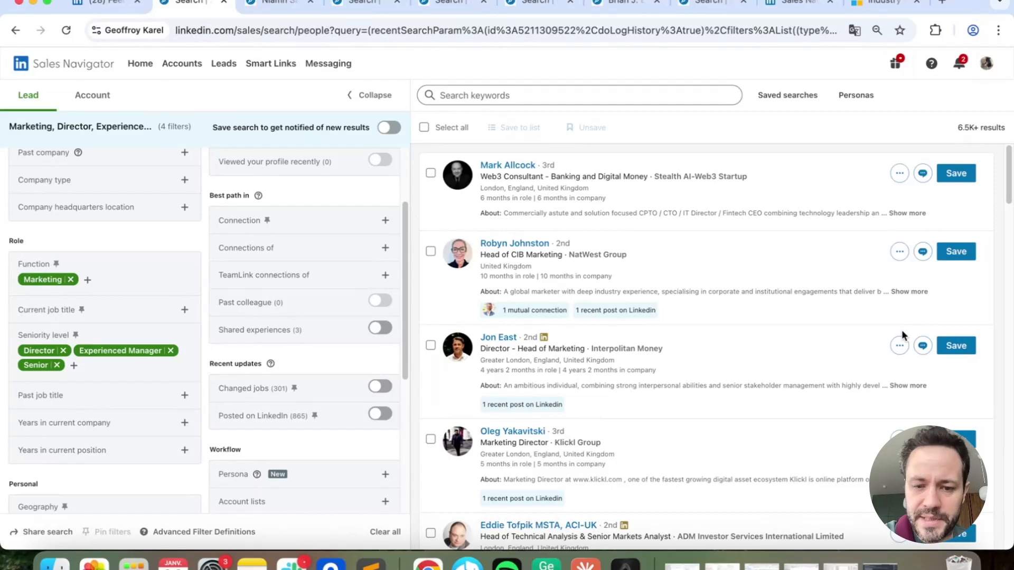
# Examine the ranges offered by the Years in current company filter and collapse it without choosing any.
pyautogui.scroll(-3, 64, 322)
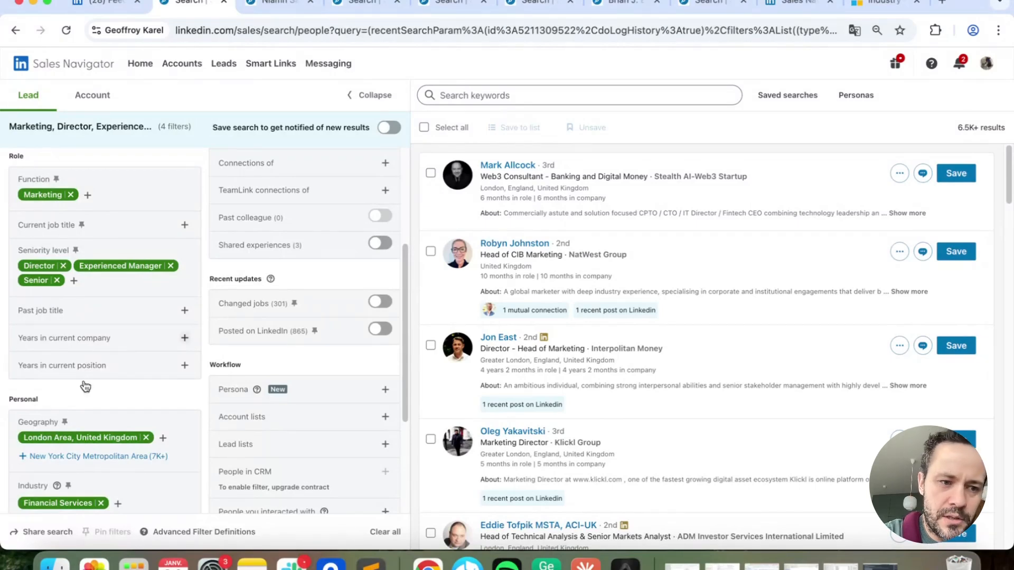
pyautogui.click(117, 338)
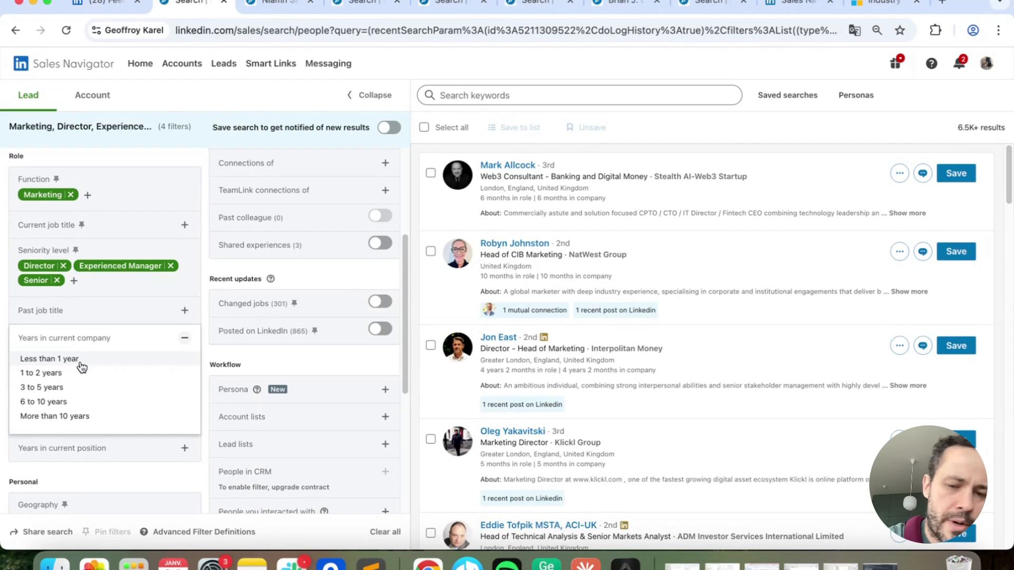
pyautogui.scroll(-1, 80, 401)
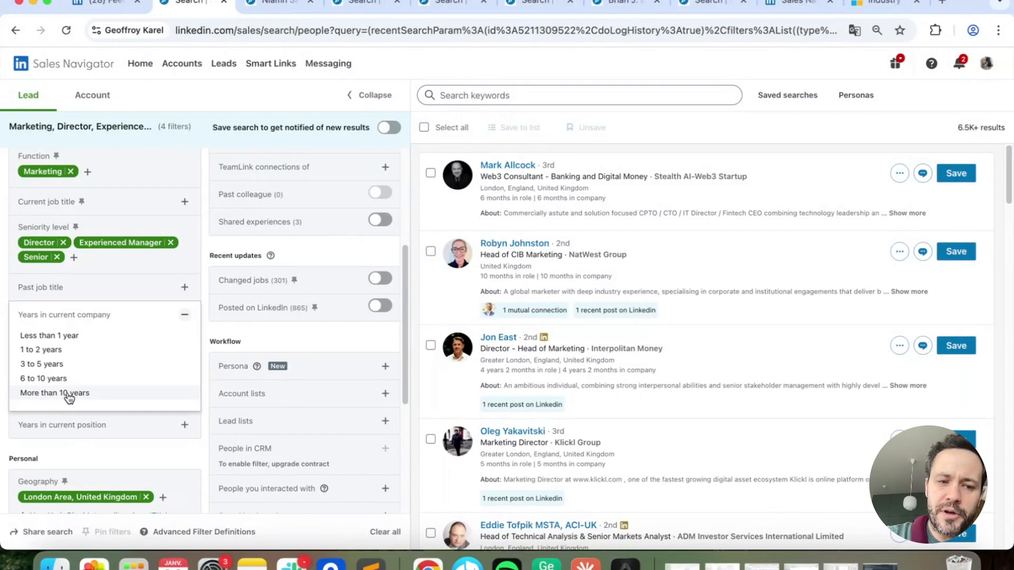
pyautogui.click(161, 316)
# Restrict Years in current position to Less than 1 year, and remove that range again.
pyautogui.click(137, 343)
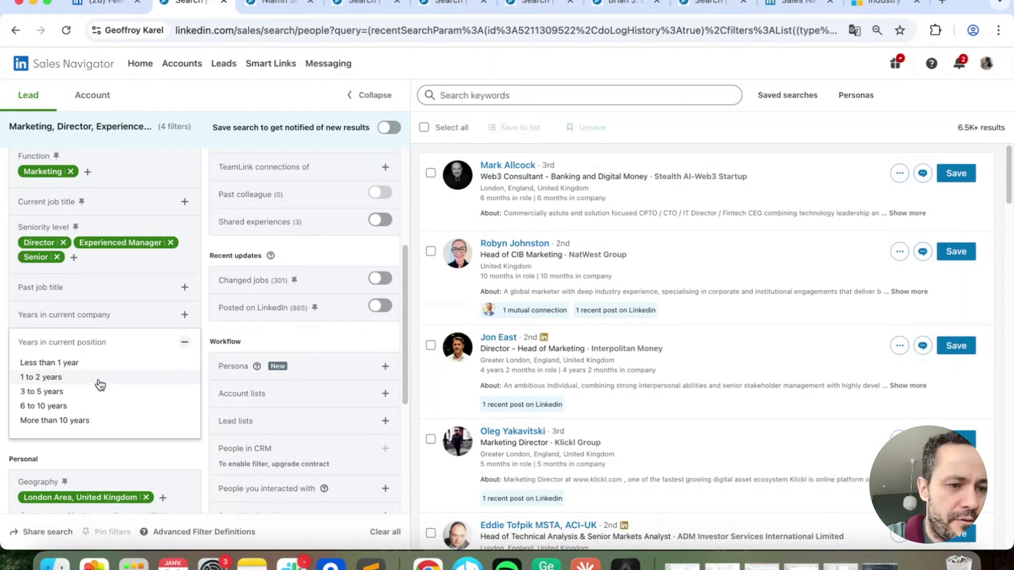
pyautogui.click(91, 364)
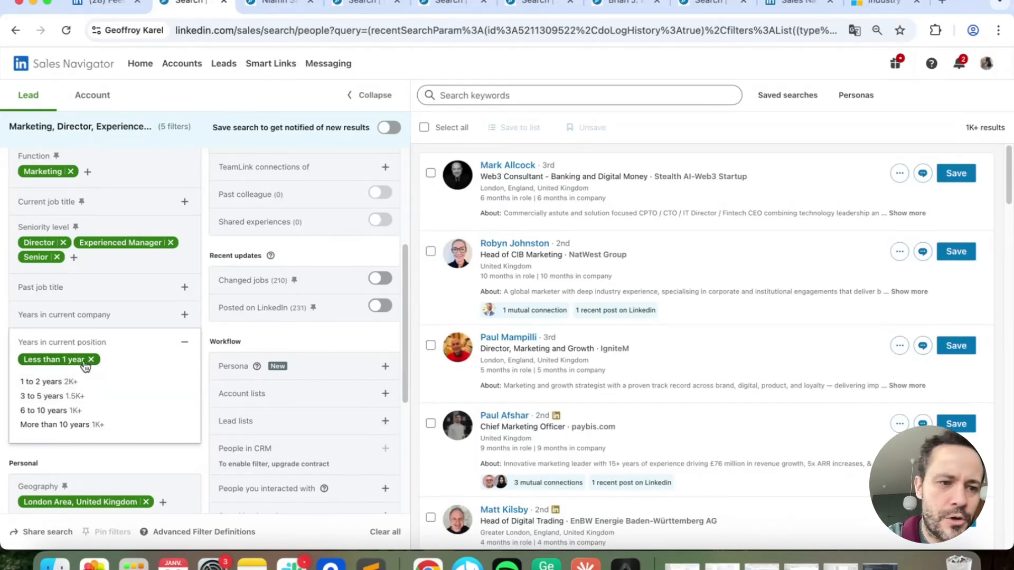
pyautogui.click(86, 362)
pyautogui.scroll(-5, 118, 362)
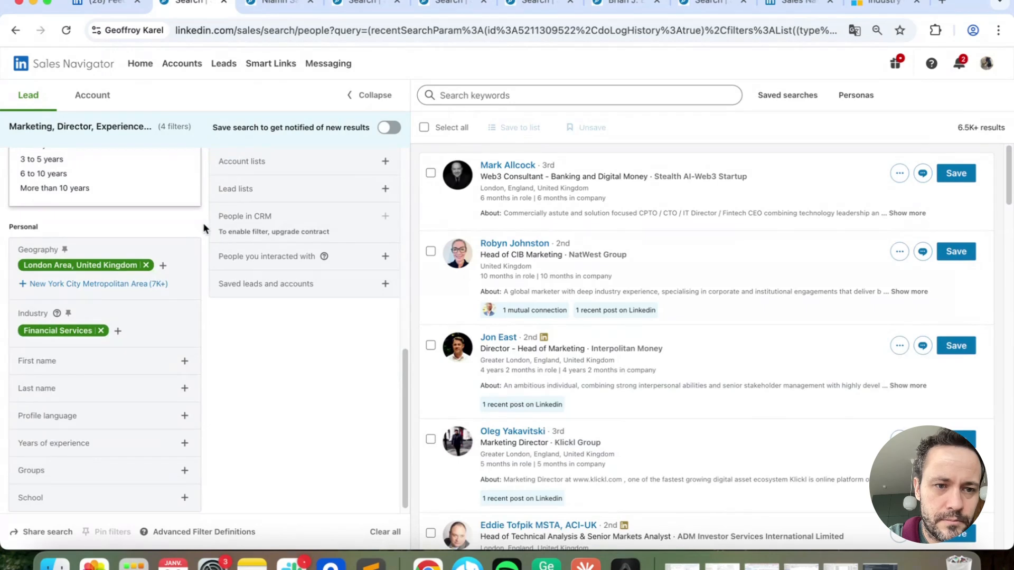
pyautogui.scroll(5, 200, 225)
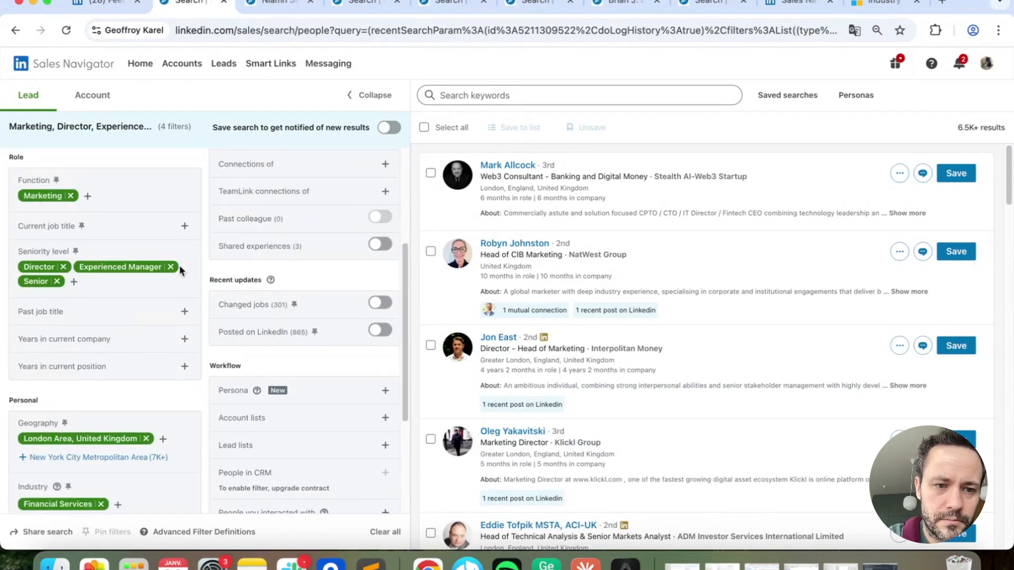
pyautogui.scroll(1, 179, 265)
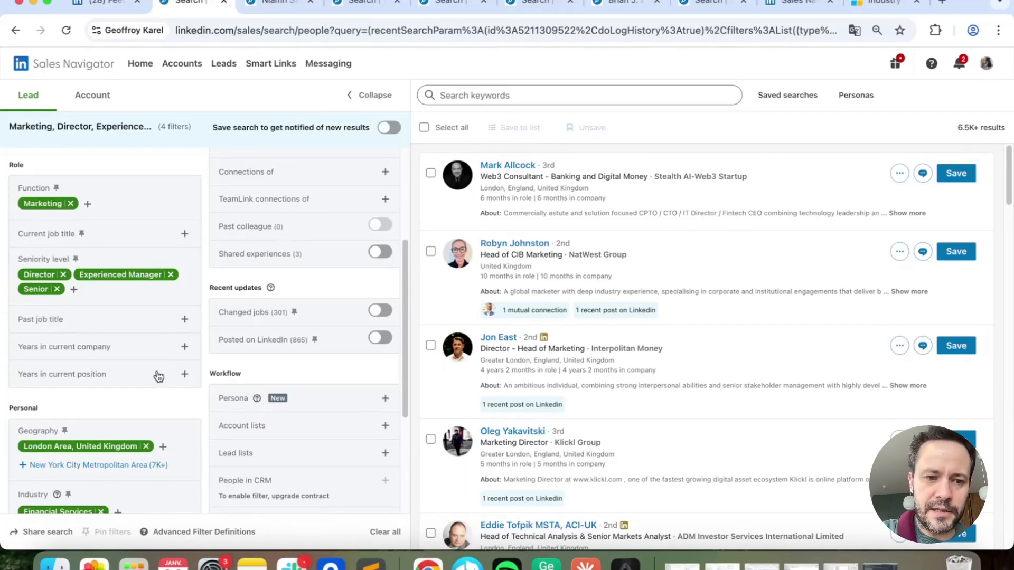
# Include United Kingdom in the Geography filter and switch London Area, United Kingdom to excluded.
pyautogui.scroll(-4, 215, 410)
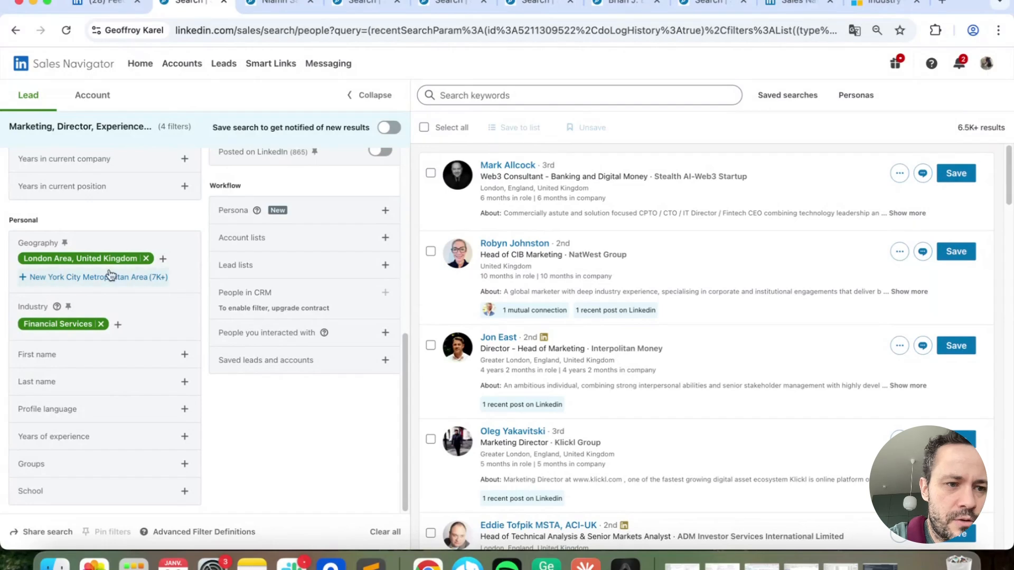
pyautogui.click(163, 261)
pyautogui.write('unit')
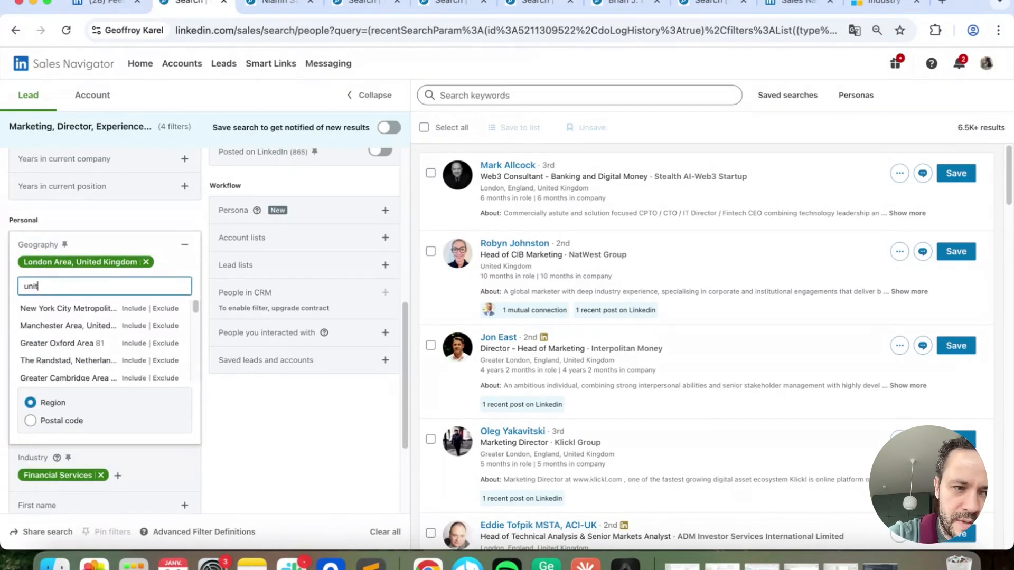
pyautogui.write('ed')
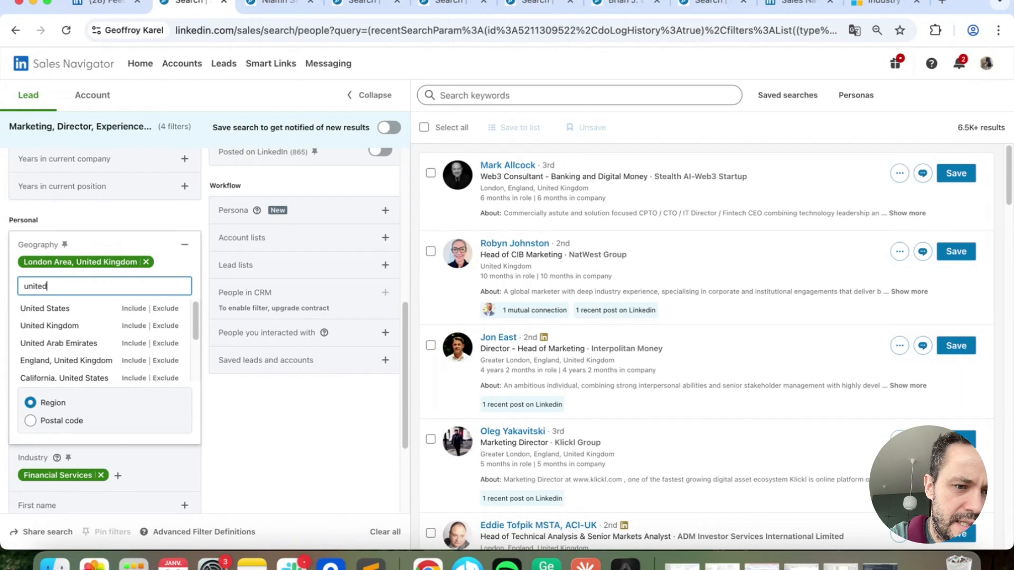
pyautogui.click(127, 326)
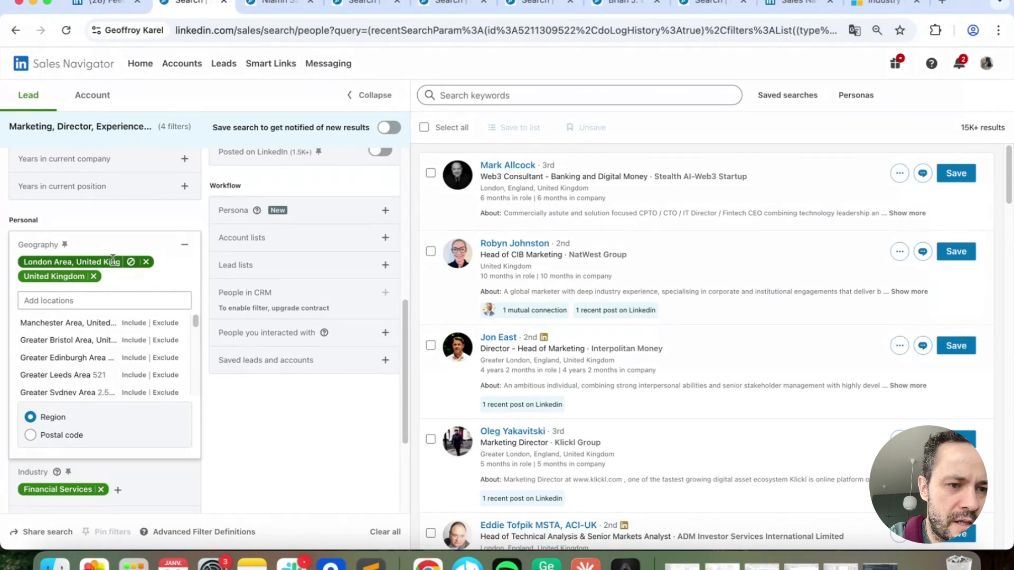
pyautogui.click(130, 261)
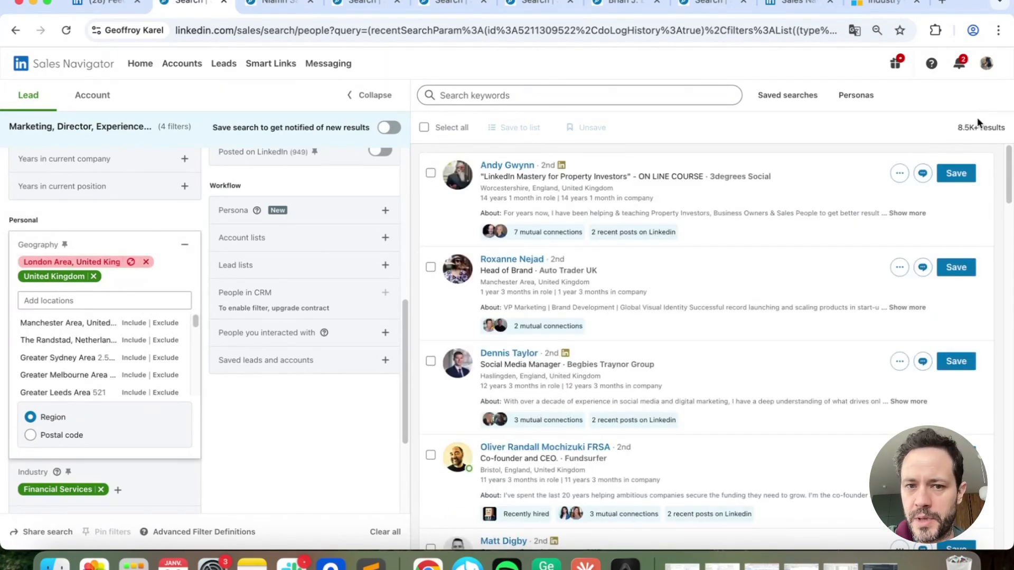
pyautogui.click(138, 240)
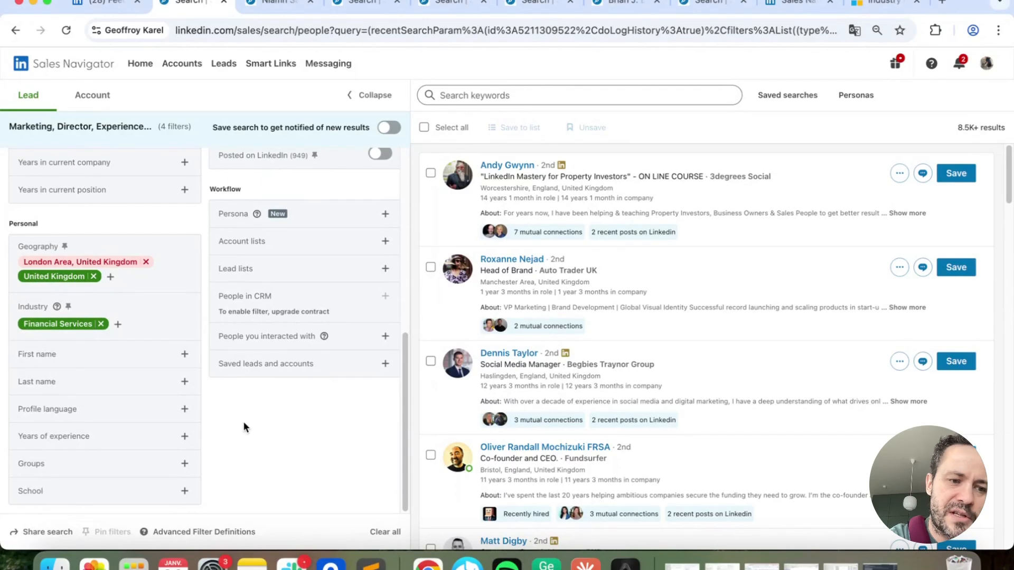
# Examine the schools suggested by the School filter and collapse it without choosing any.
pyautogui.click(84, 491)
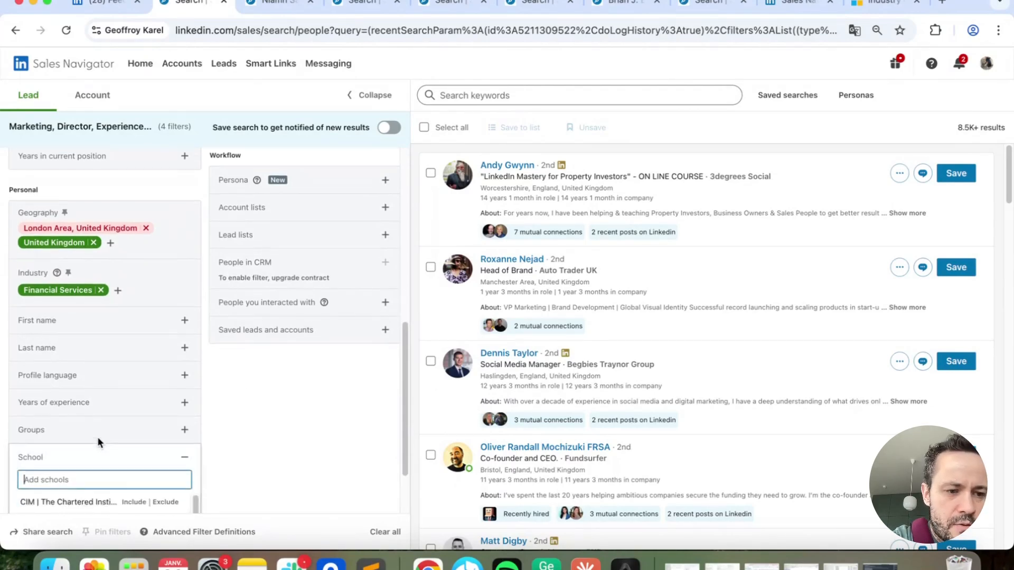
pyautogui.scroll(-1, 99, 441)
pyautogui.scroll(-1, 71, 401)
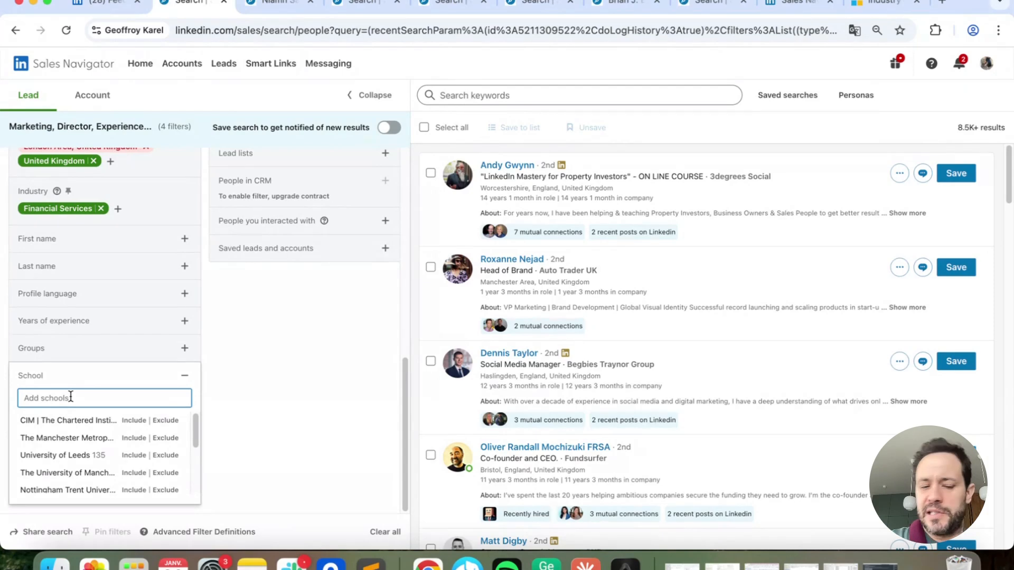
pyautogui.click(277, 409)
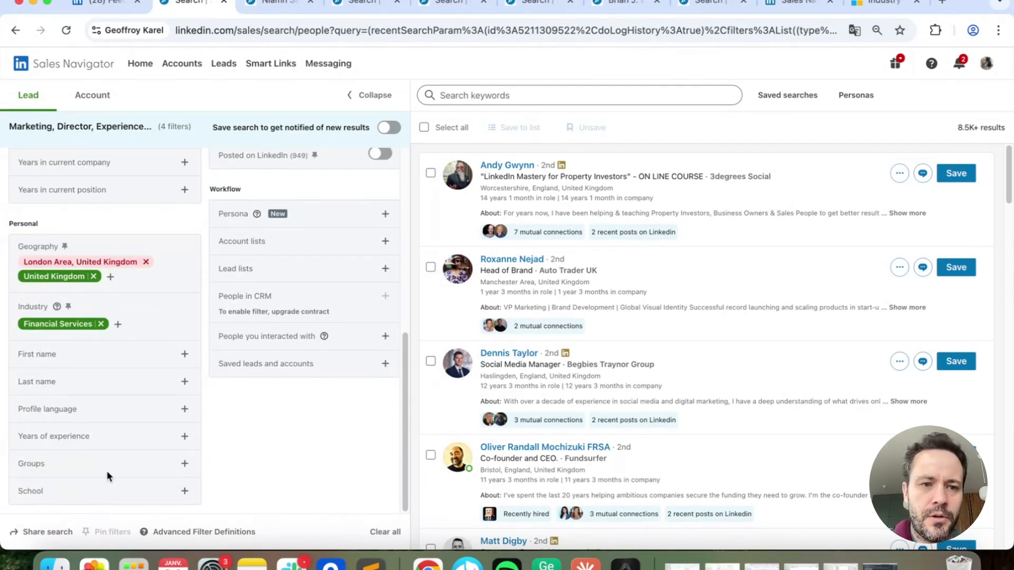
pyautogui.scroll(5, 177, 338)
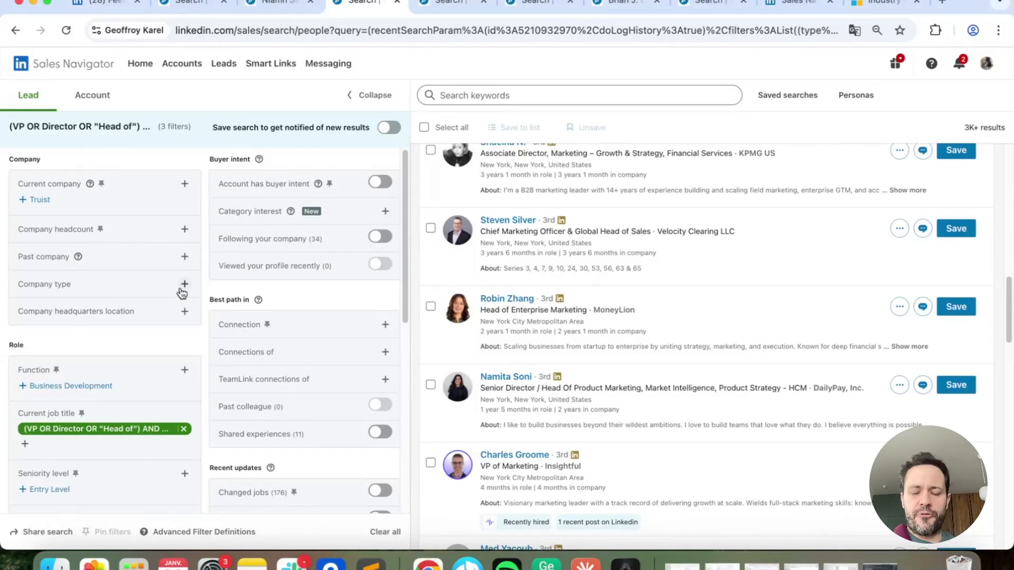
# Review the filters and leads of the search that uses the Boolean current job title starting with (VP OR Director OR "Head of").
pyautogui.scroll(-5, 129, 300)
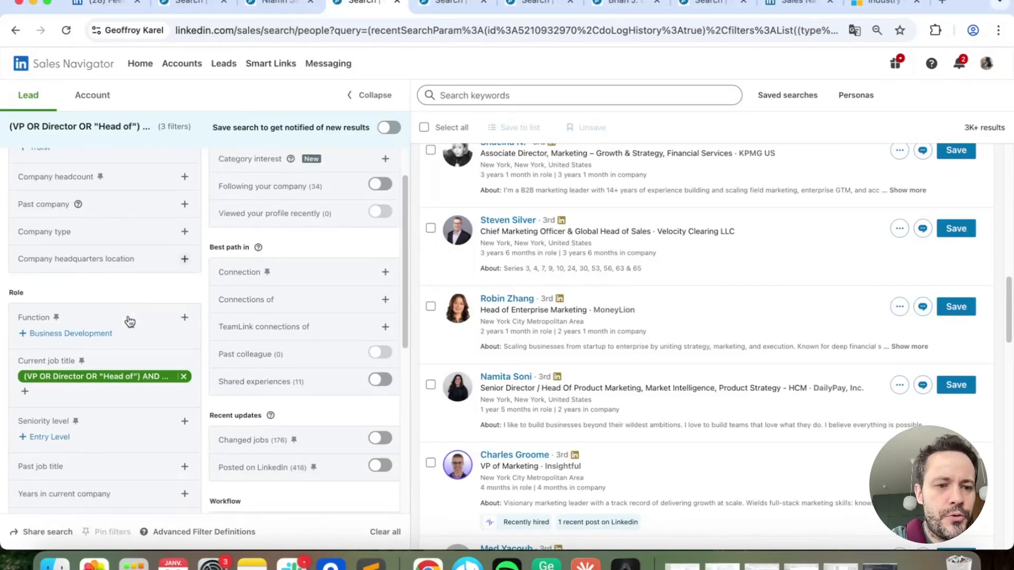
pyautogui.scroll(-5, 127, 320)
pyautogui.scroll(2, 130, 321)
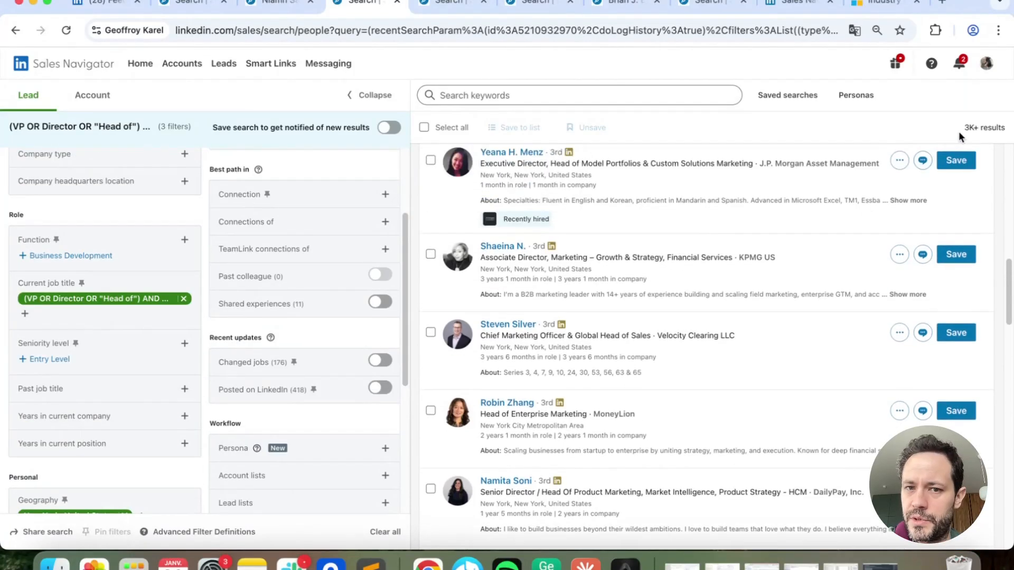
pyautogui.scroll(10, 960, 136)
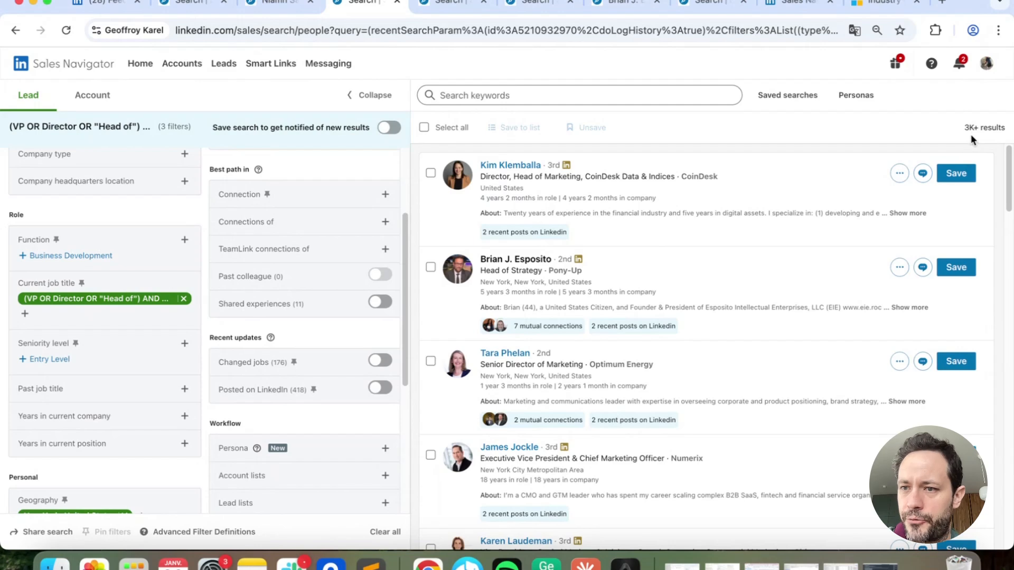
# Compare the Boolean title search with the New York search for Vice President Marketing, Marketing Director and Head of Marketing.
pyautogui.click(439, 8)
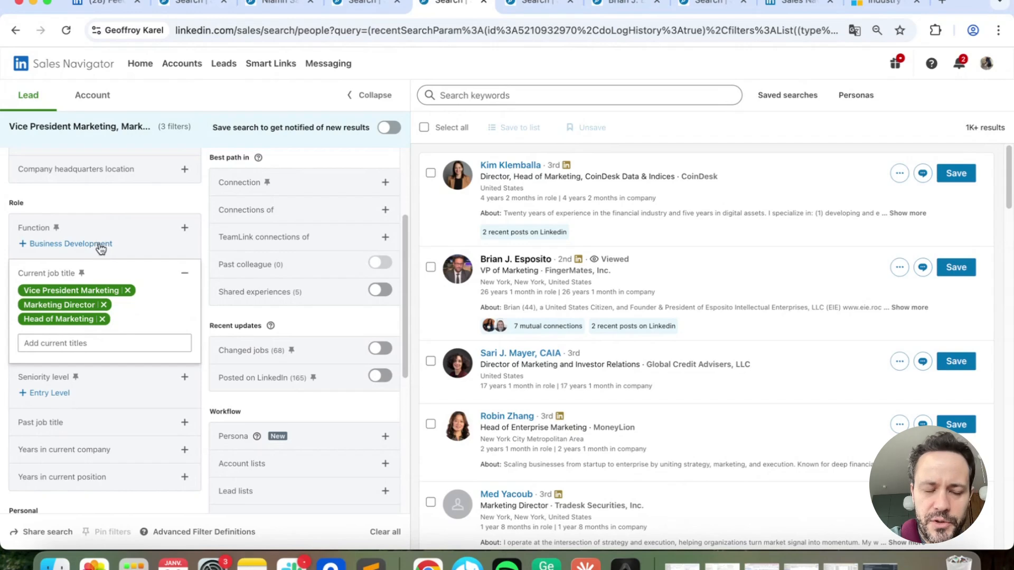
pyautogui.scroll(-3, 106, 388)
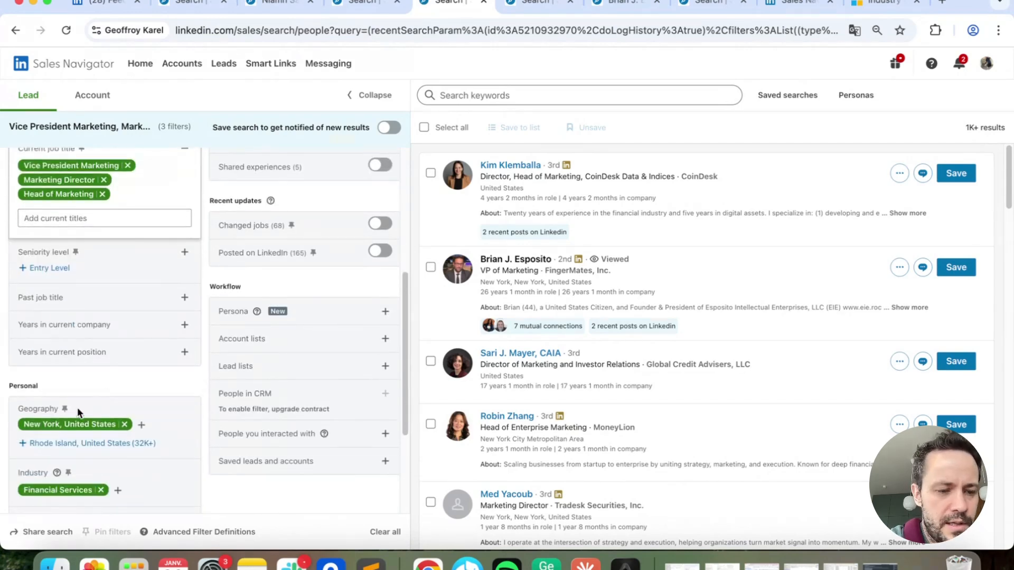
pyautogui.scroll(2, 79, 332)
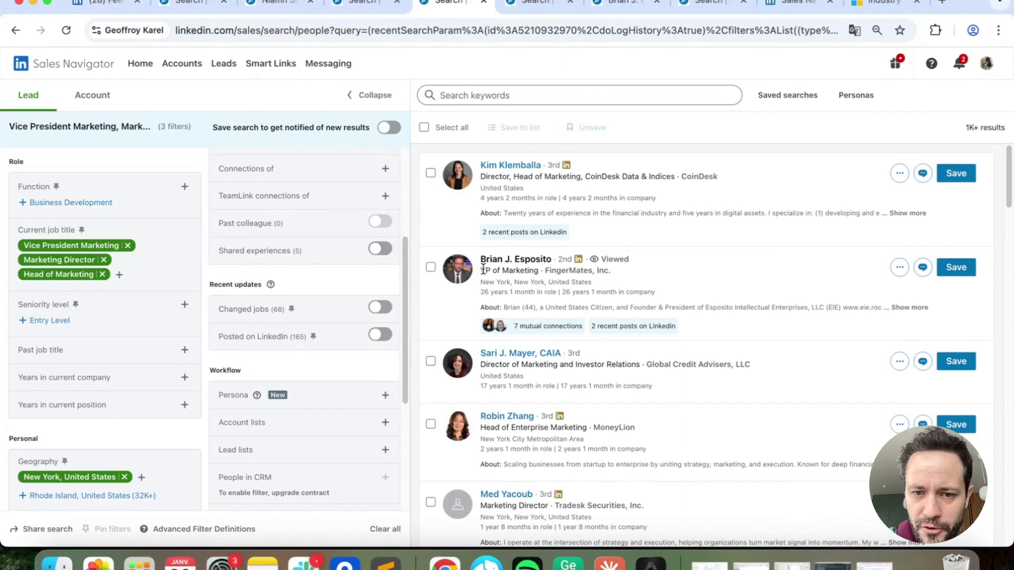
pyautogui.hotkey('ctrl', 'shift', 'Tab')
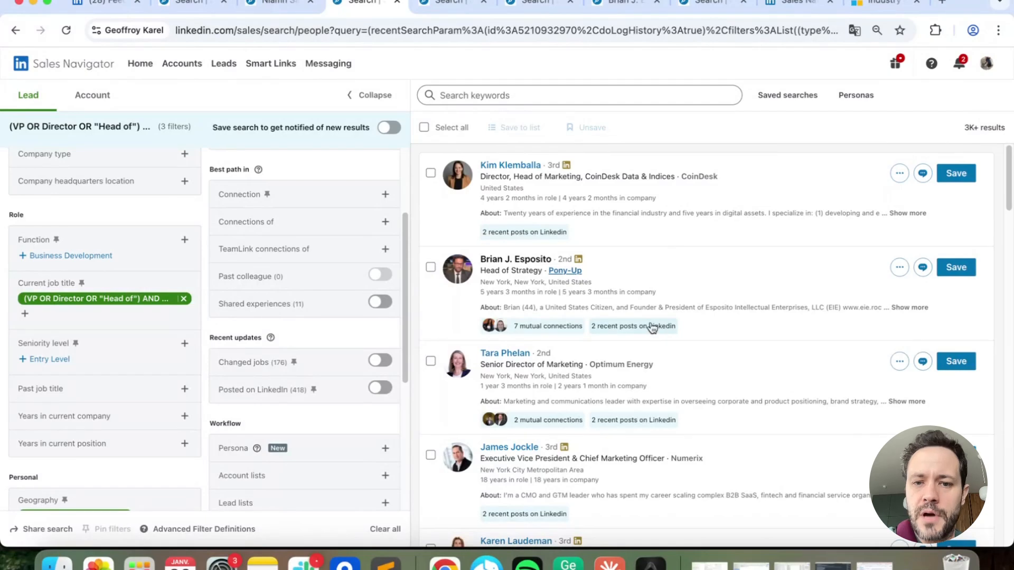
# Examine the concurrent roles listed in the Experience section of the already open lead profile.
pyautogui.hotkey('ctrl', 'Tab')
pyautogui.hotkey('ctrl', 'Tab')
pyautogui.hotkey('ctrl', 'Tab')
pyautogui.scroll(-2, 222, 316)
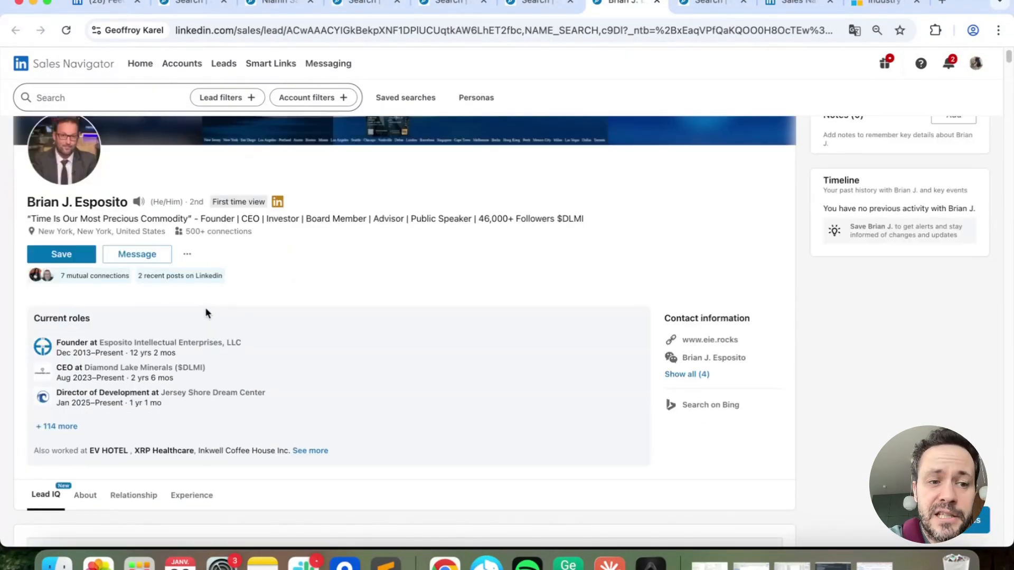
pyautogui.scroll(-5, 240, 341)
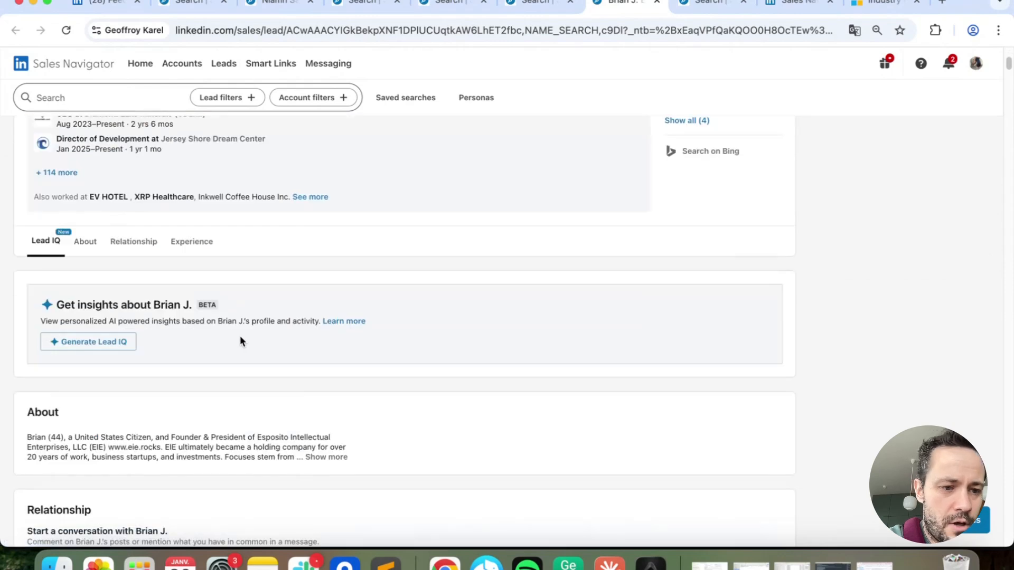
pyautogui.scroll(-15, 240, 342)
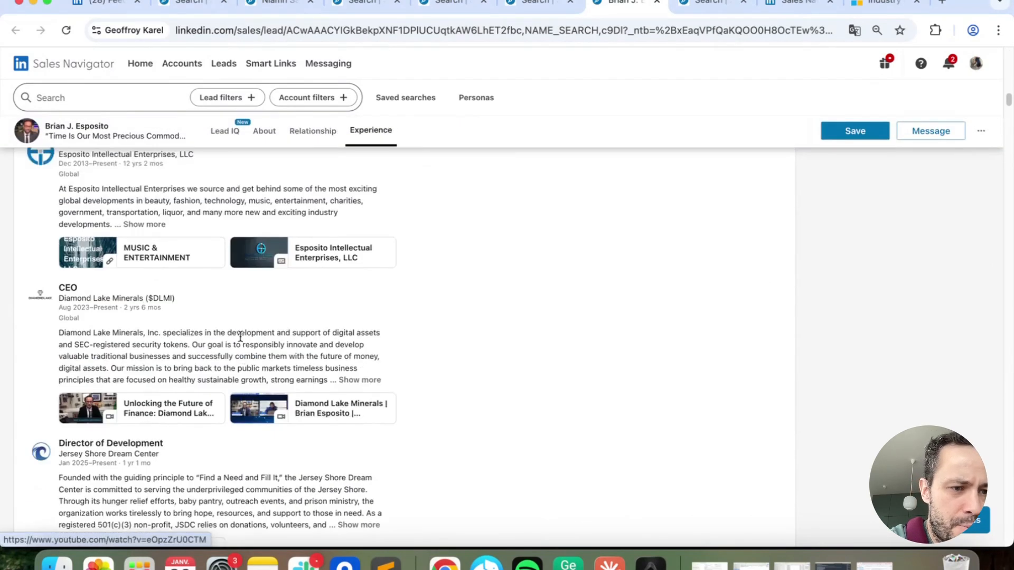
pyautogui.scroll(1, 240, 338)
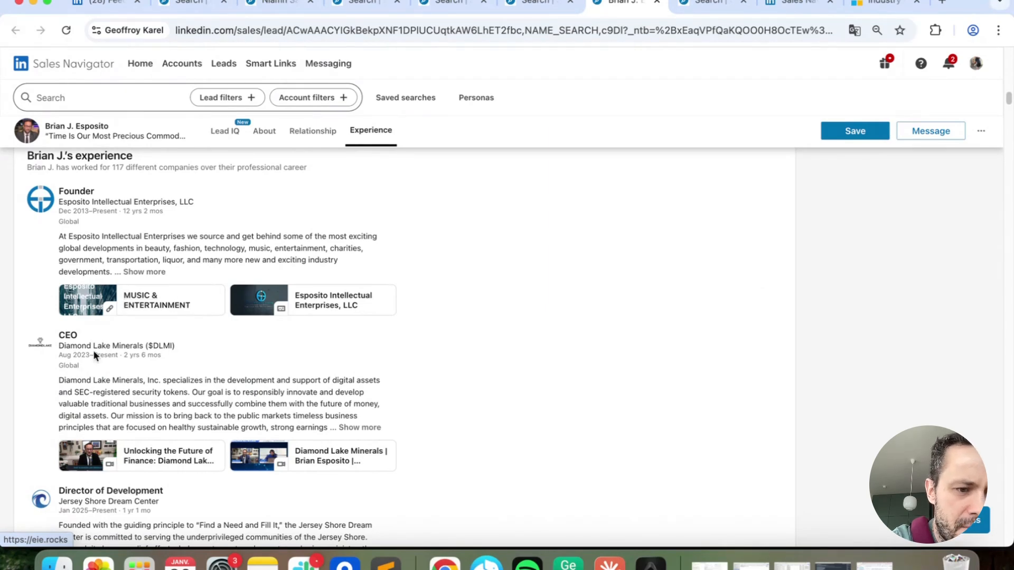
pyautogui.scroll(4, 163, 339)
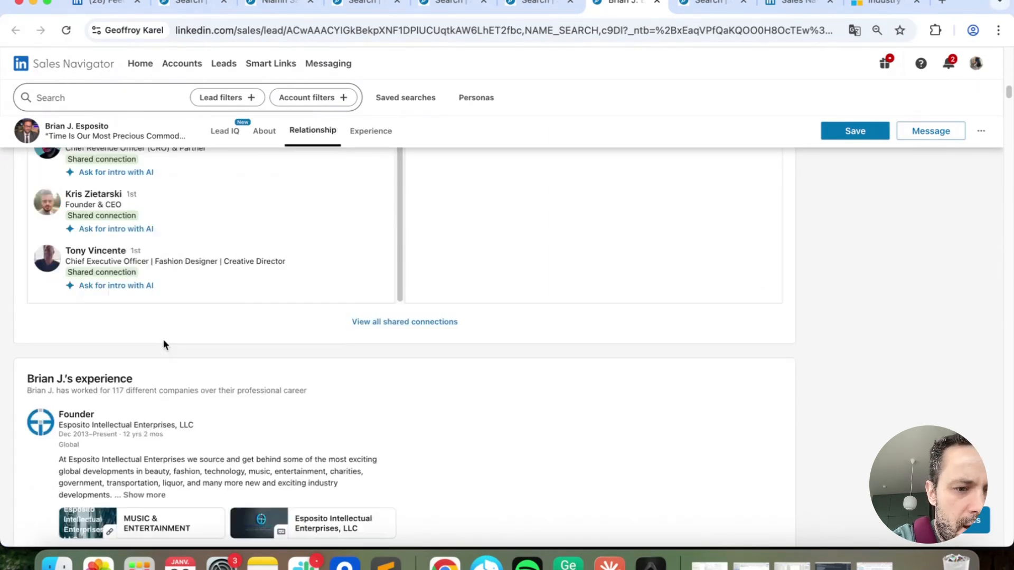
pyautogui.scroll(-10, 163, 338)
pyautogui.scroll(-5, 158, 323)
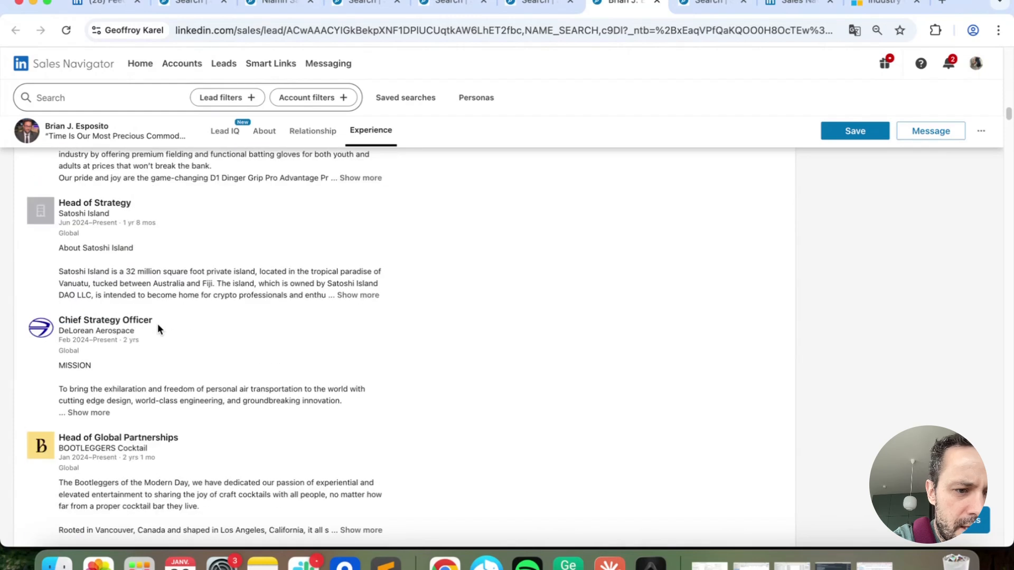
pyautogui.scroll(-5, 157, 323)
pyautogui.scroll(-5, 157, 324)
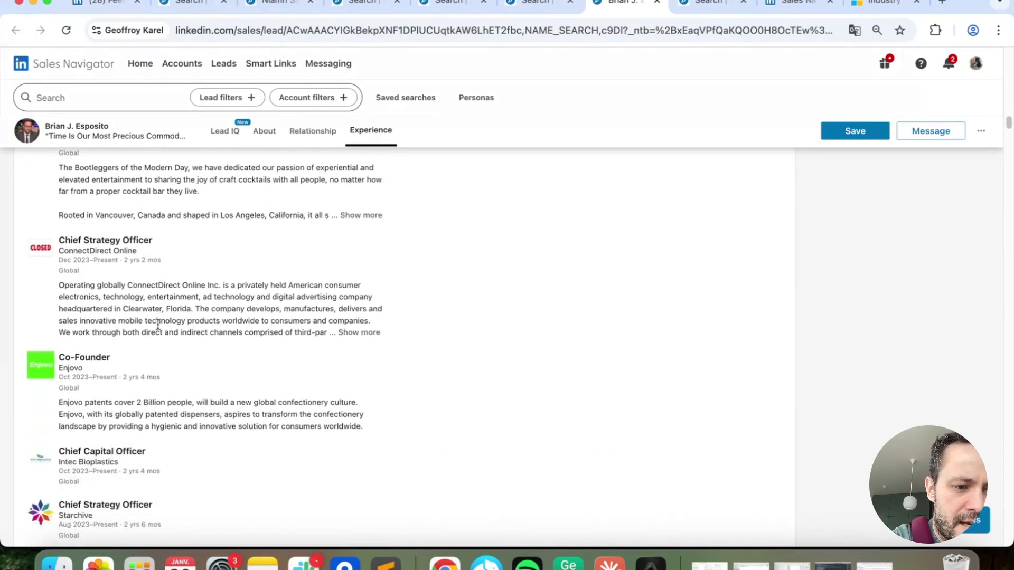
pyautogui.scroll(-10, 189, 337)
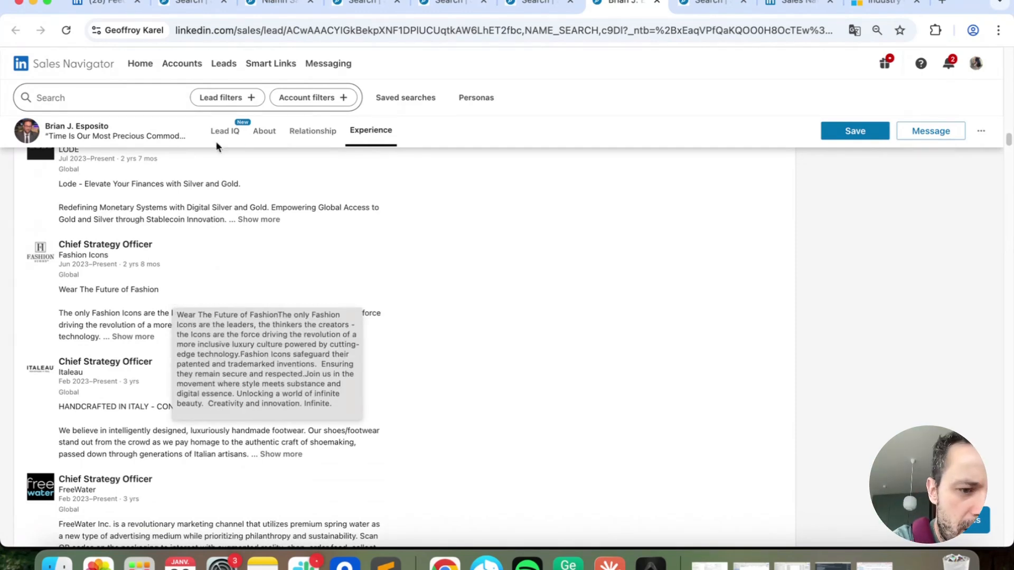
pyautogui.scroll(-2, 231, 316)
pyautogui.scroll(-5, 233, 318)
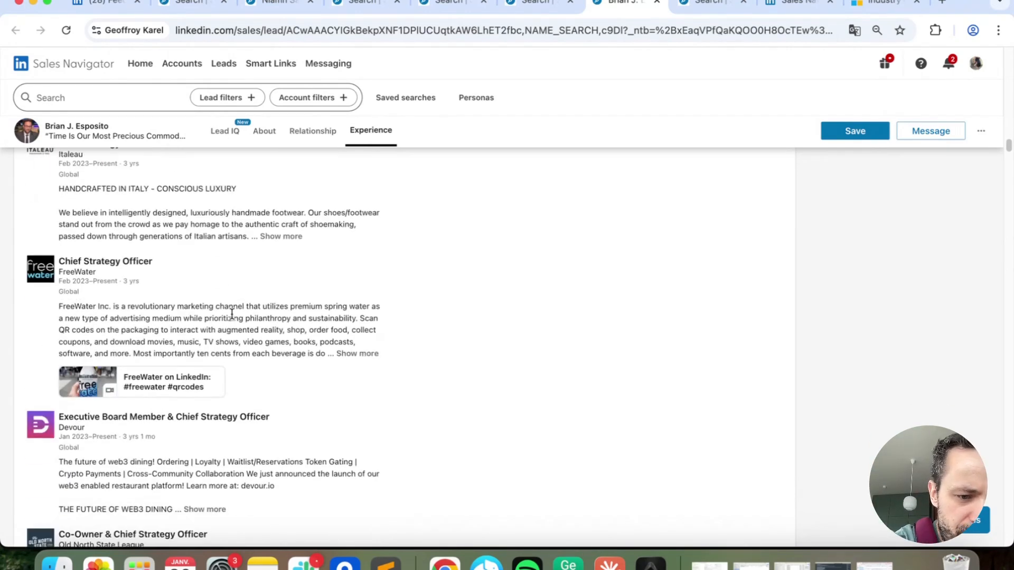
pyautogui.scroll(-8, 246, 313)
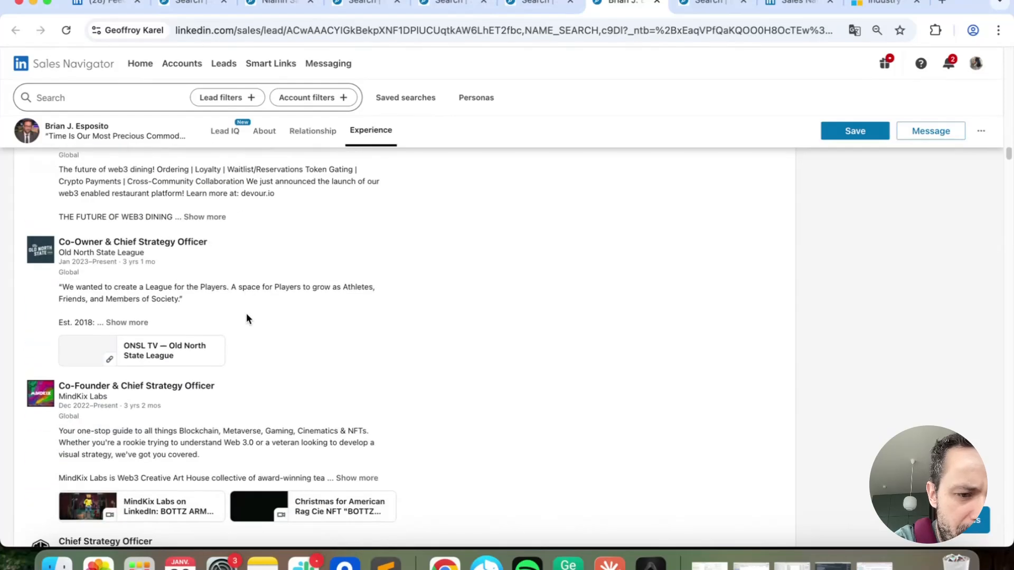
pyautogui.scroll(14, 159, 272)
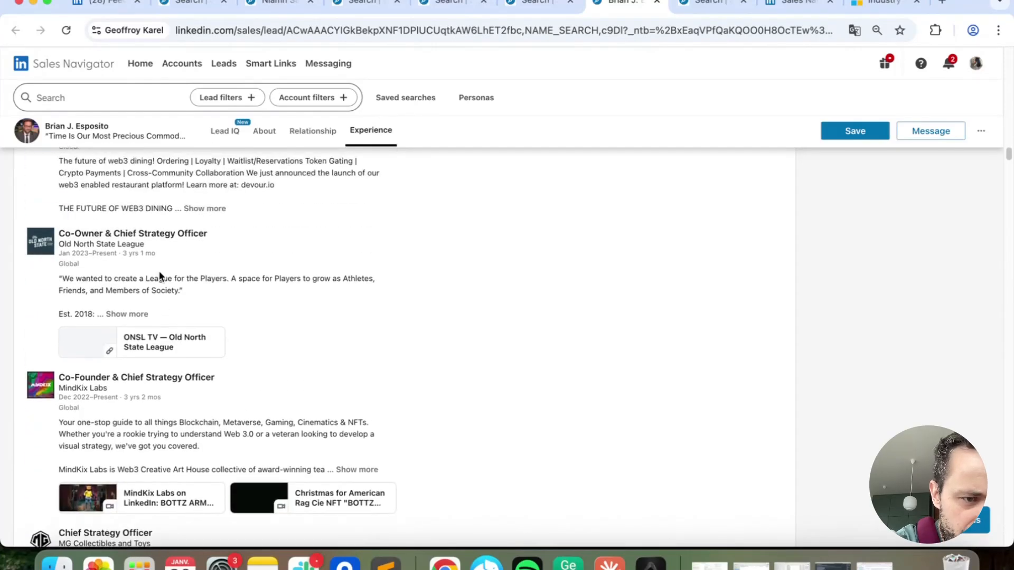
pyautogui.scroll(3, 159, 275)
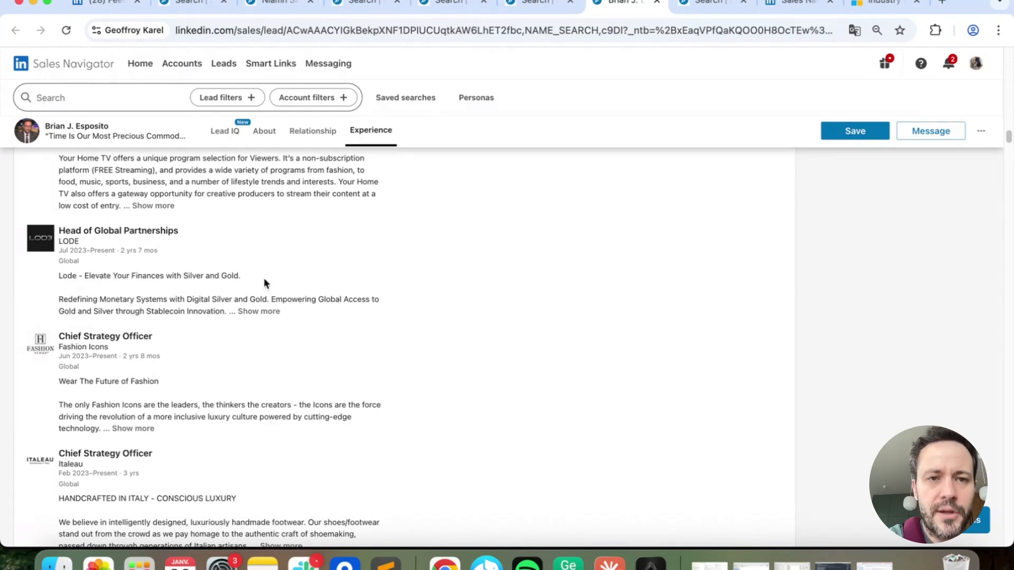
pyautogui.scroll(3, 147, 235)
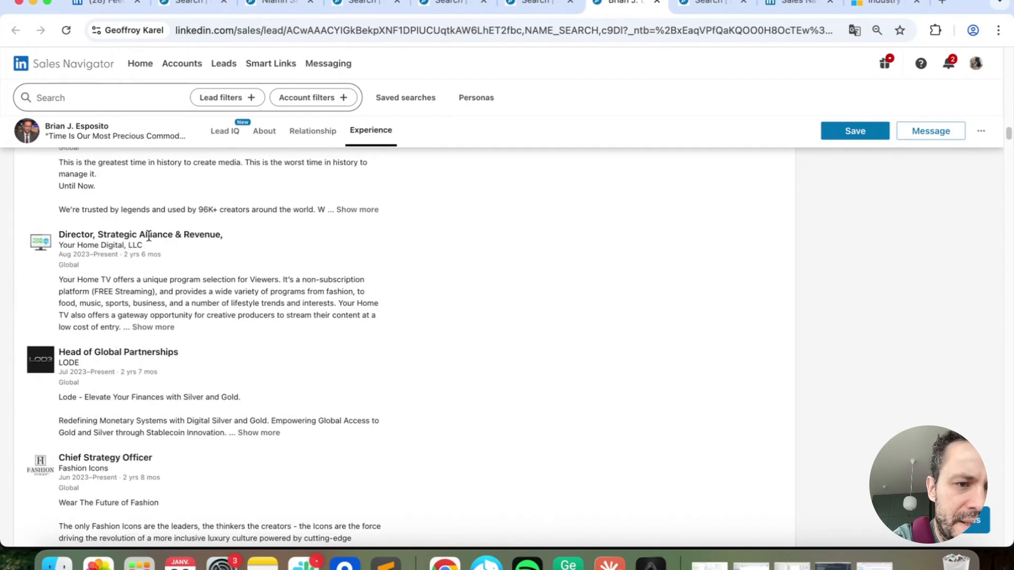
pyautogui.scroll(6, 150, 274)
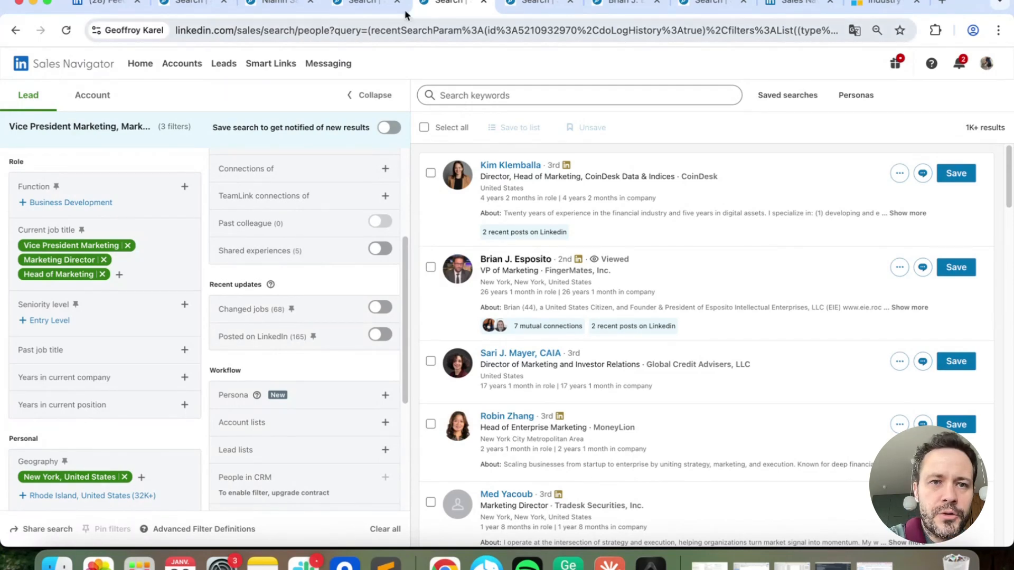
# In the Boolean title search, try (charge(e)) as an additional current job title and remove it again.
pyautogui.click(380, 8)
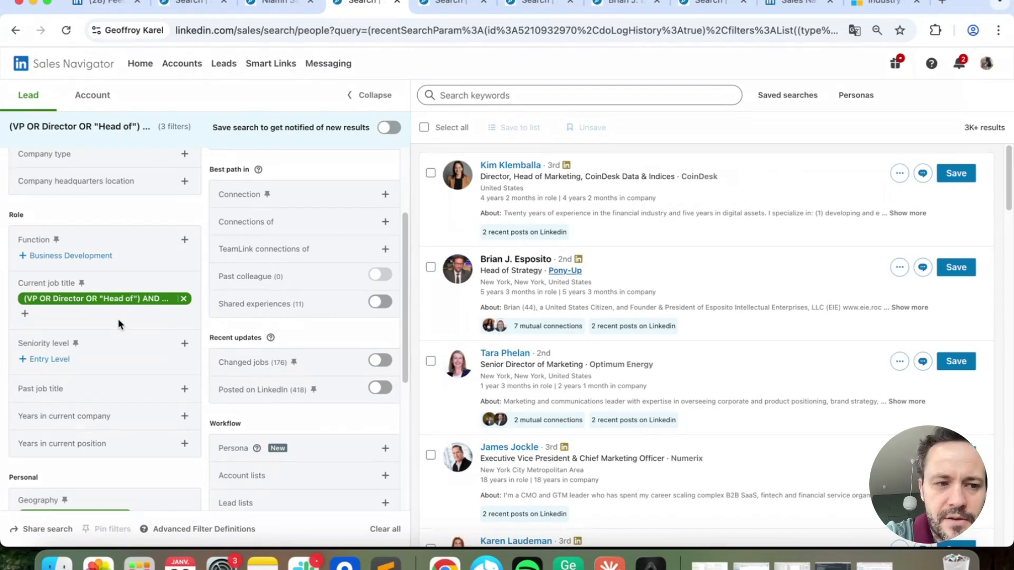
pyautogui.click(110, 299)
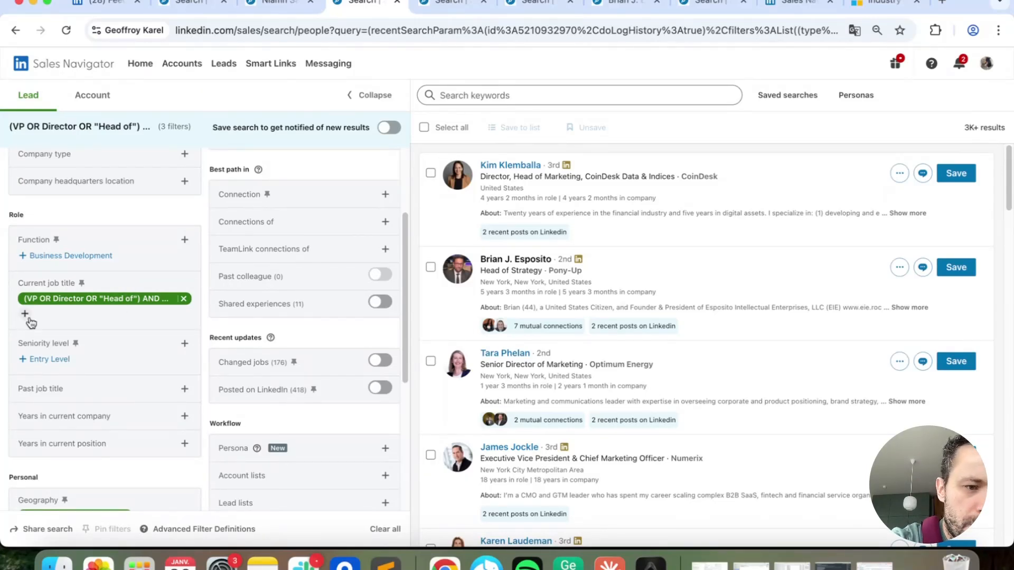
pyautogui.click(24, 314)
pyautogui.write('(')
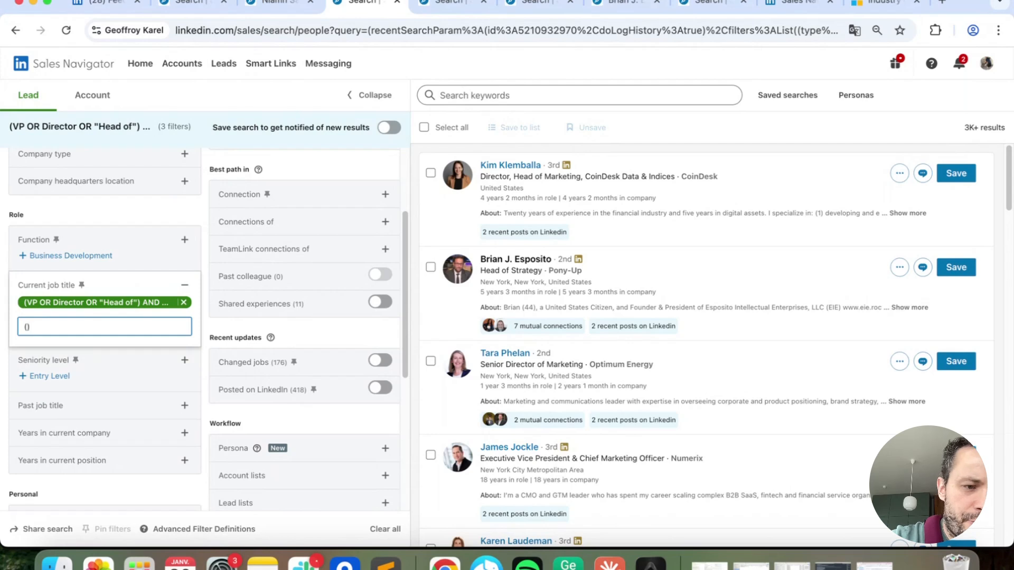
pyautogui.write('charge')
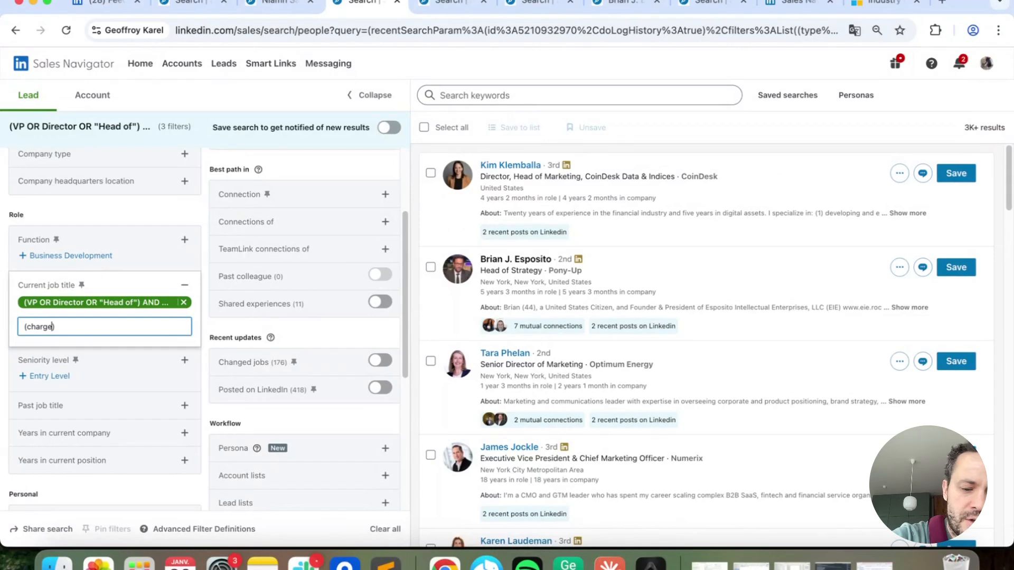
pyautogui.write('(e')
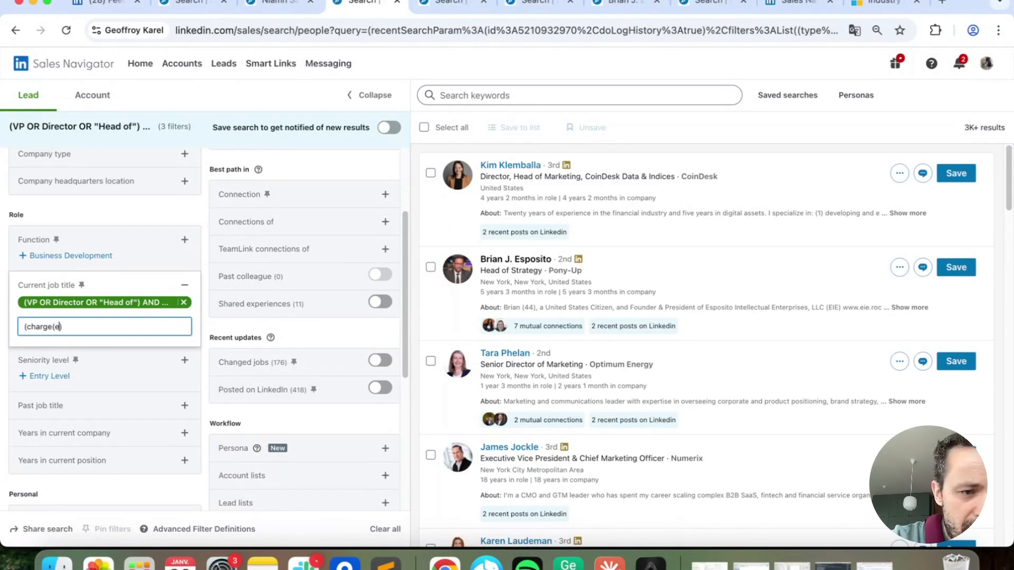
pyautogui.write(')')
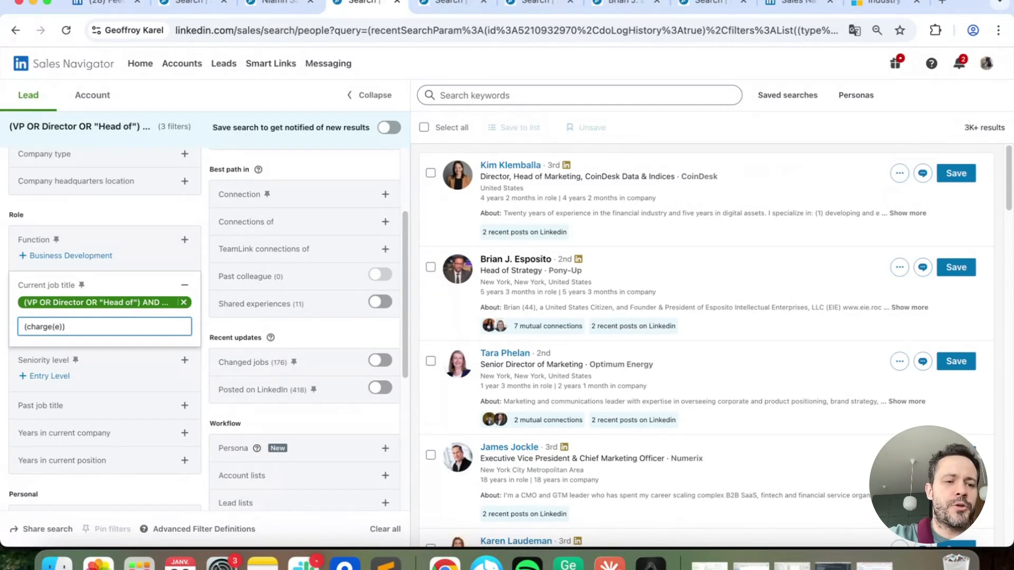
pyautogui.press('Return')
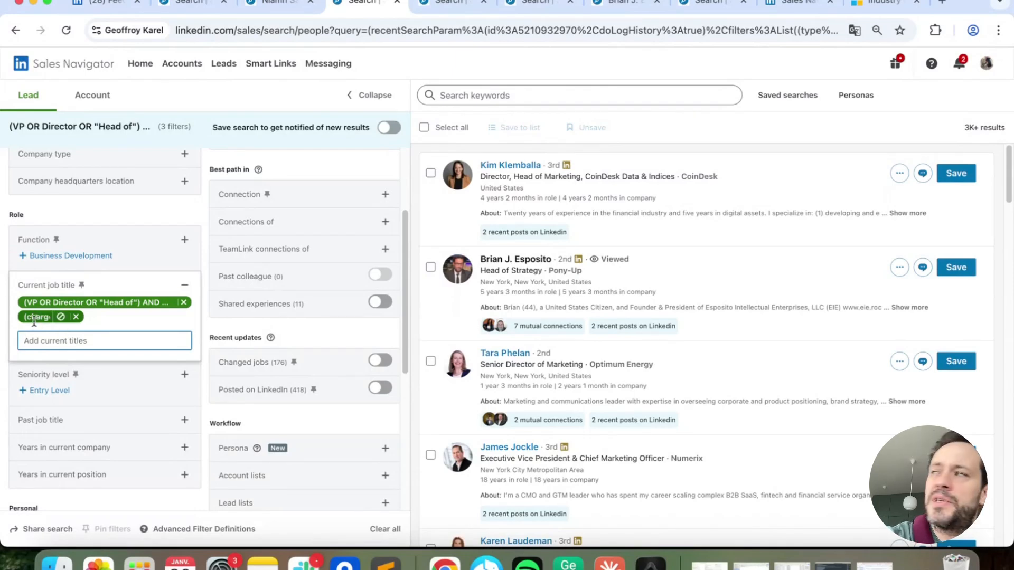
pyautogui.click(76, 316)
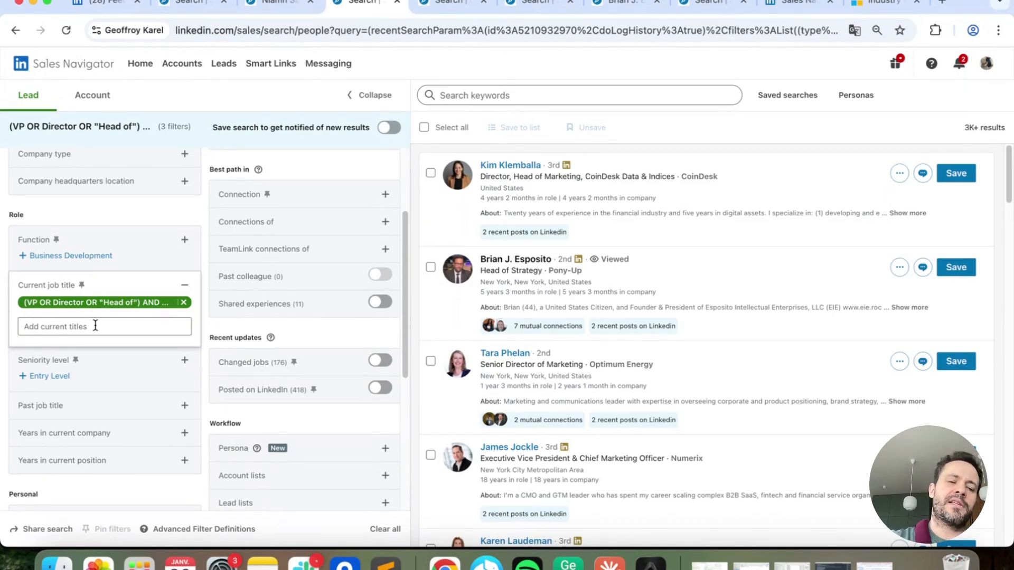
pyautogui.click(95, 325)
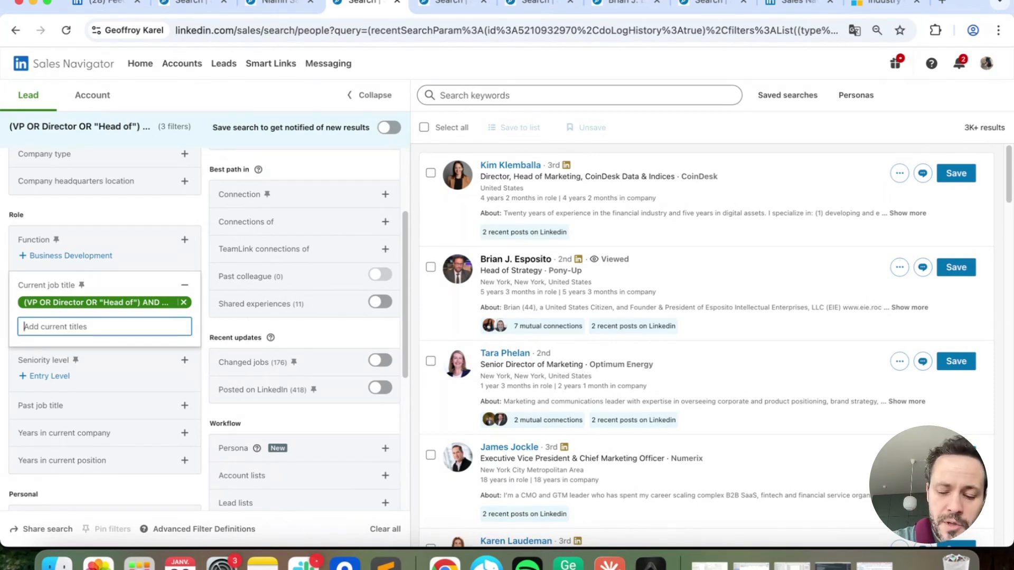
pyautogui.write('(')
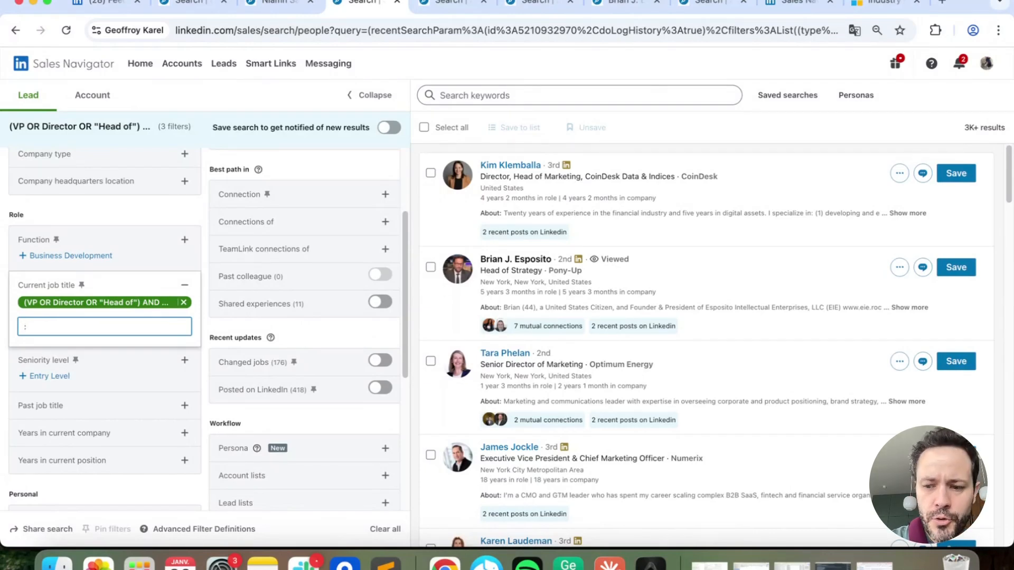
pyautogui.press('BackSpace')
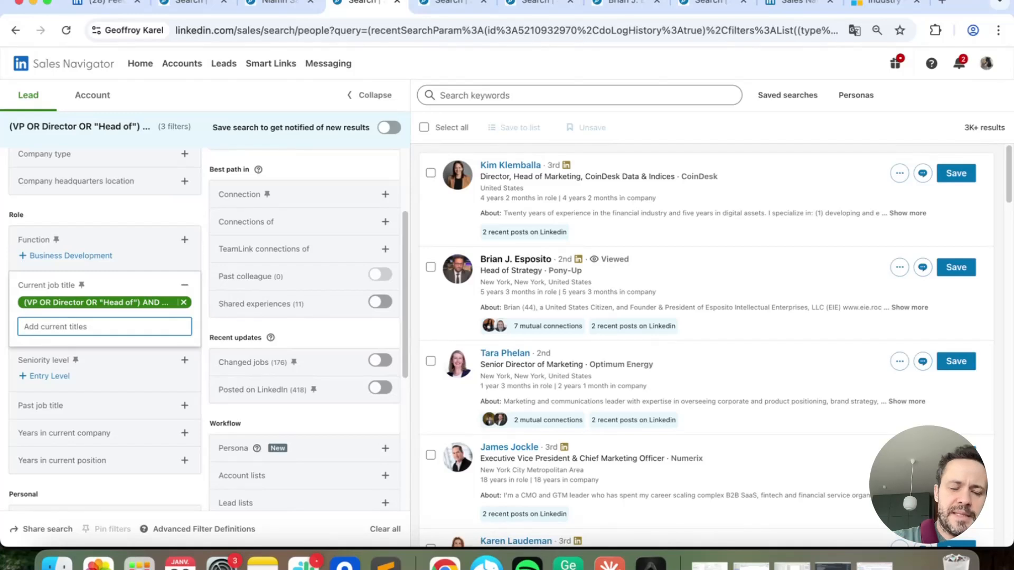
# Switch to the Boolean title search that excludes strategy and examine its current job title filter.
pyautogui.click(525, 6)
pyautogui.scroll(-2, 78, 275)
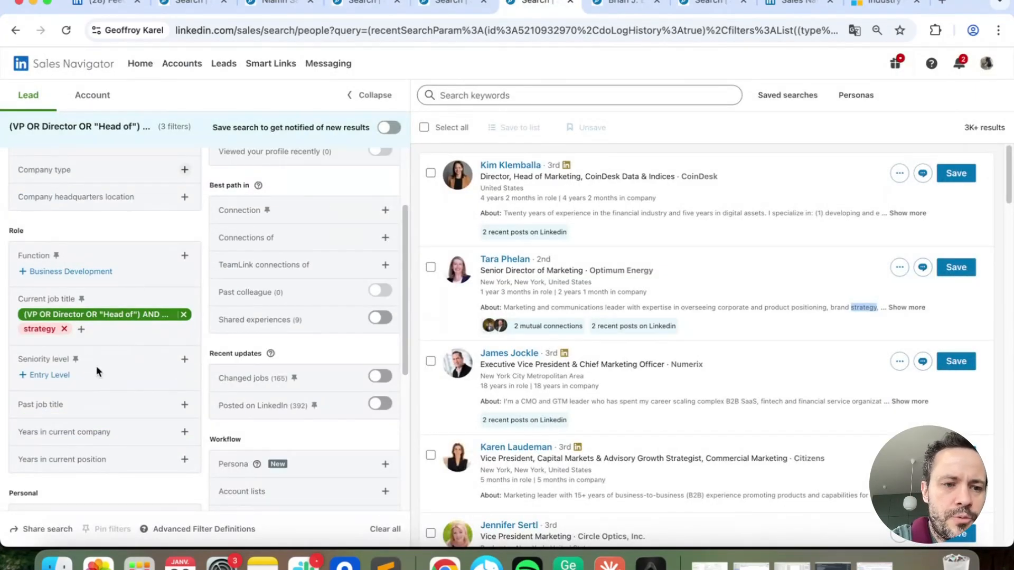
pyautogui.moveTo(59, 331)
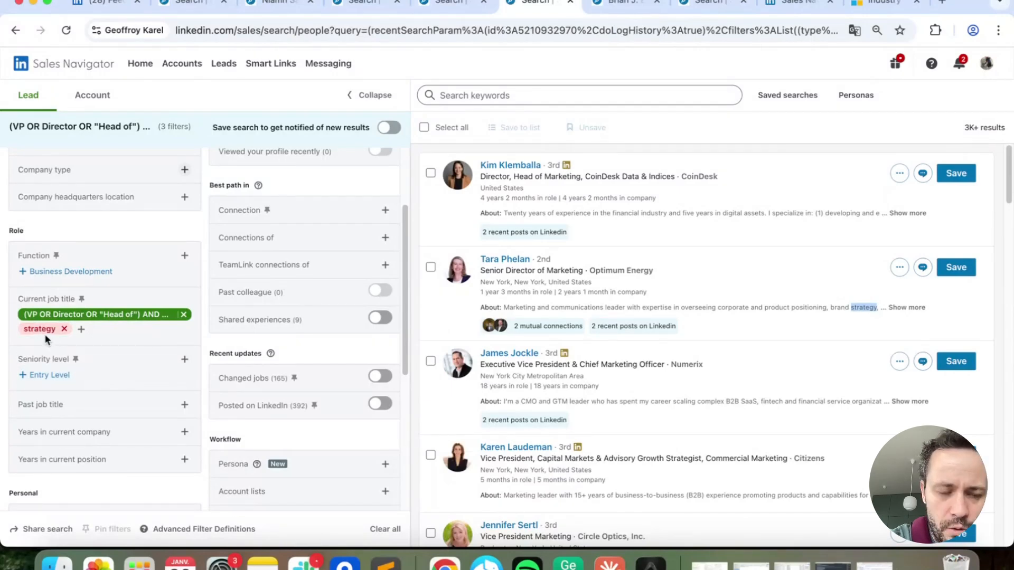
pyautogui.doubleClick(110, 314)
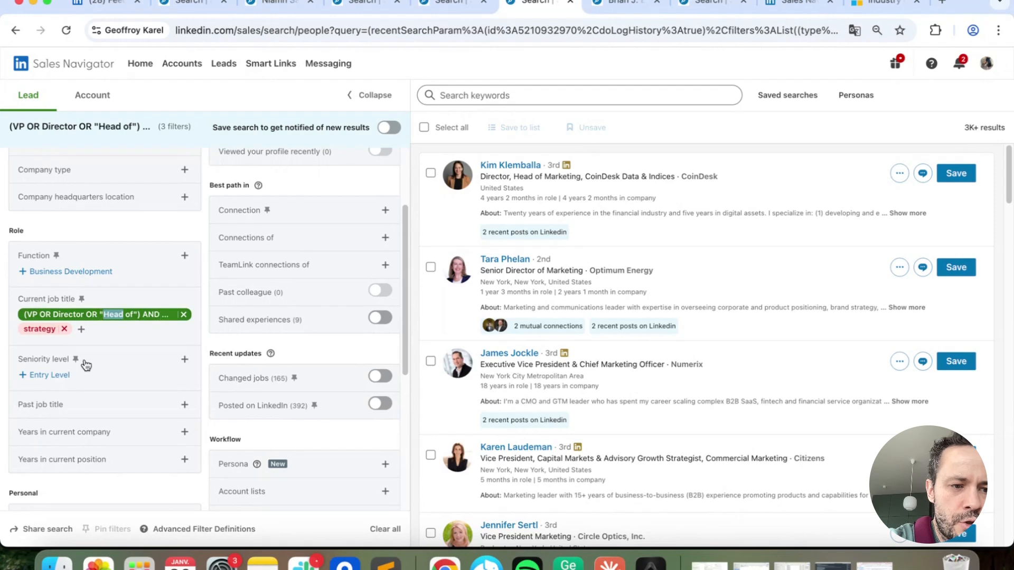
# Try NOT strategy as an additional included current job title, and remove that entry again.
pyautogui.click(80, 330)
pyautogui.write('NO')
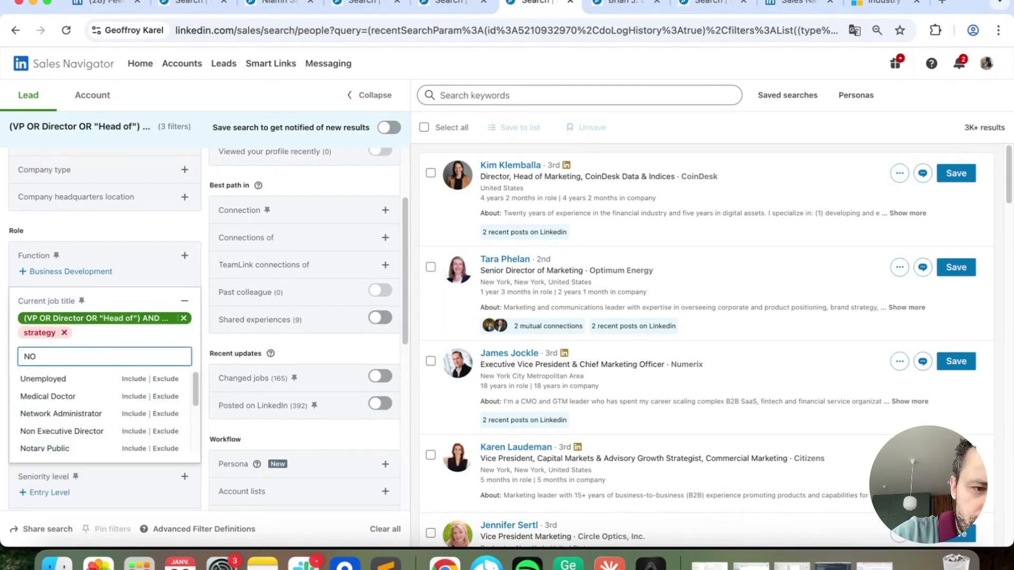
pyautogui.write('T strategy')
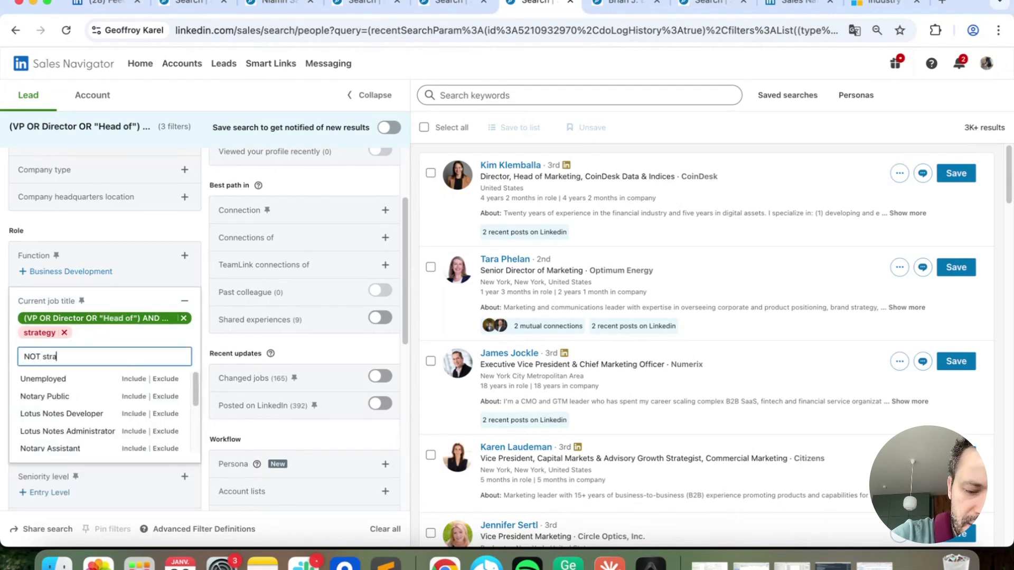
pyautogui.press('Return')
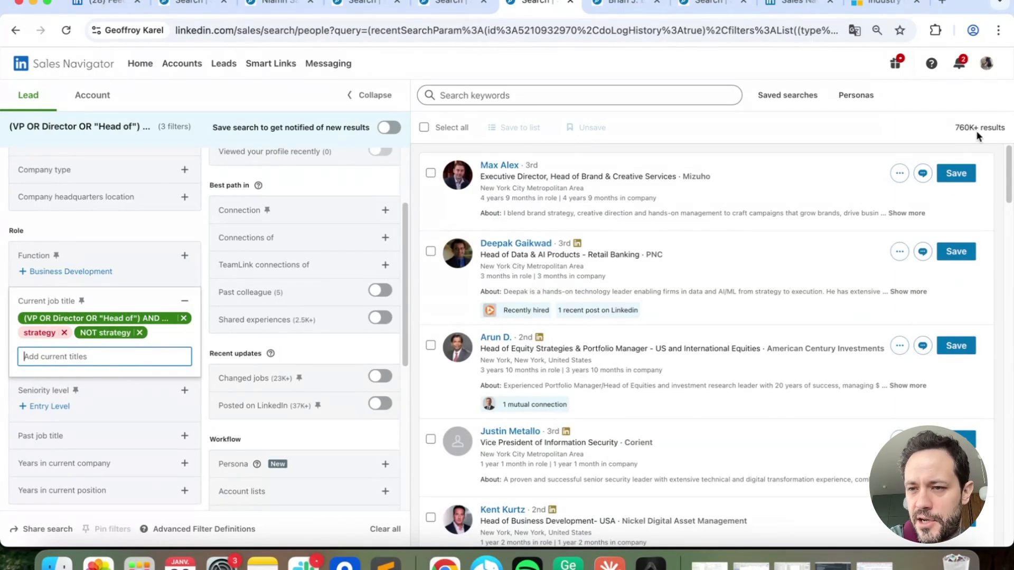
pyautogui.click(139, 332)
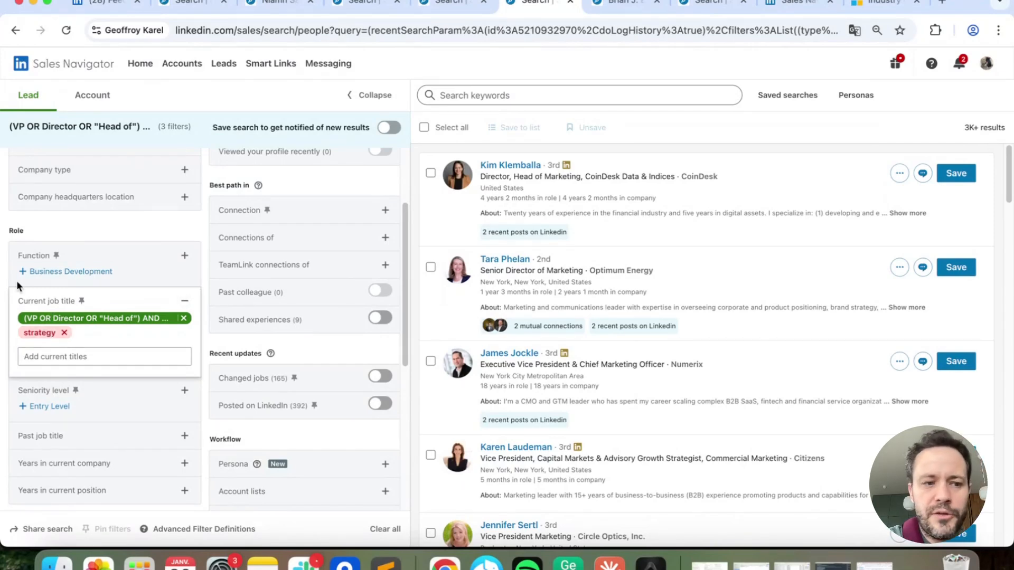
# Switch the strategy job title from excluded to included and back to excluded.
pyautogui.click(50, 334)
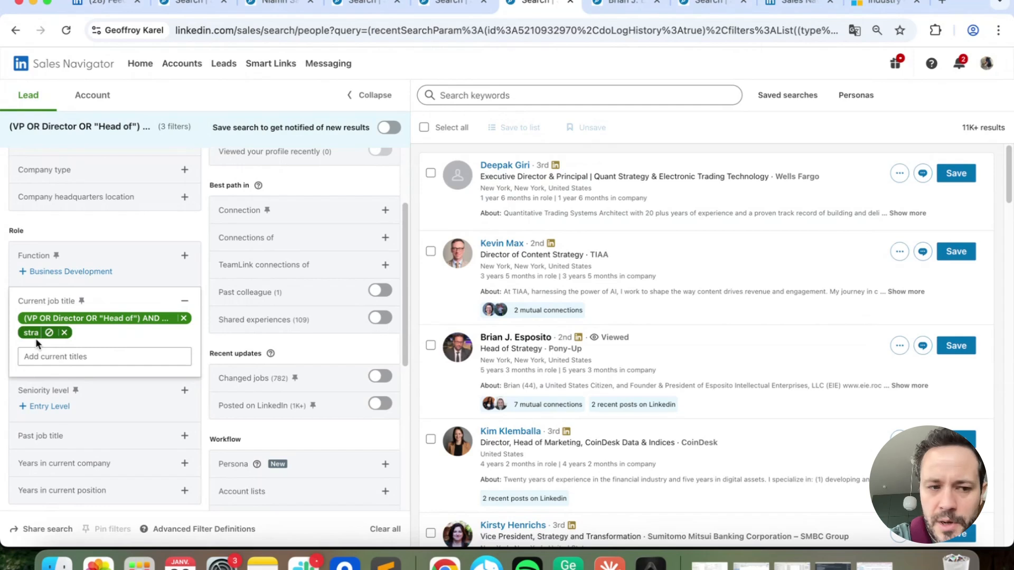
pyautogui.click(49, 333)
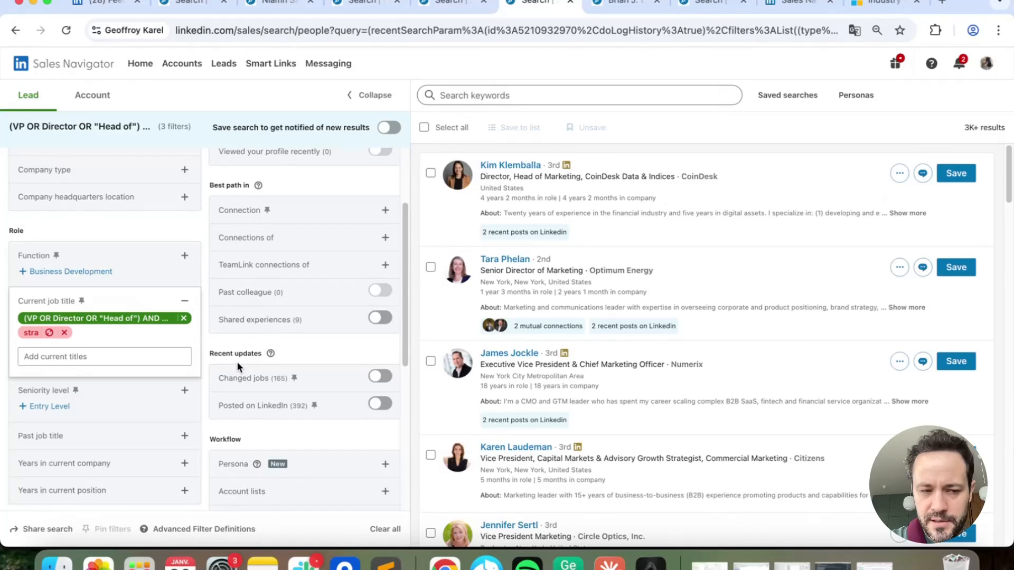
pyautogui.scroll(3, 236, 363)
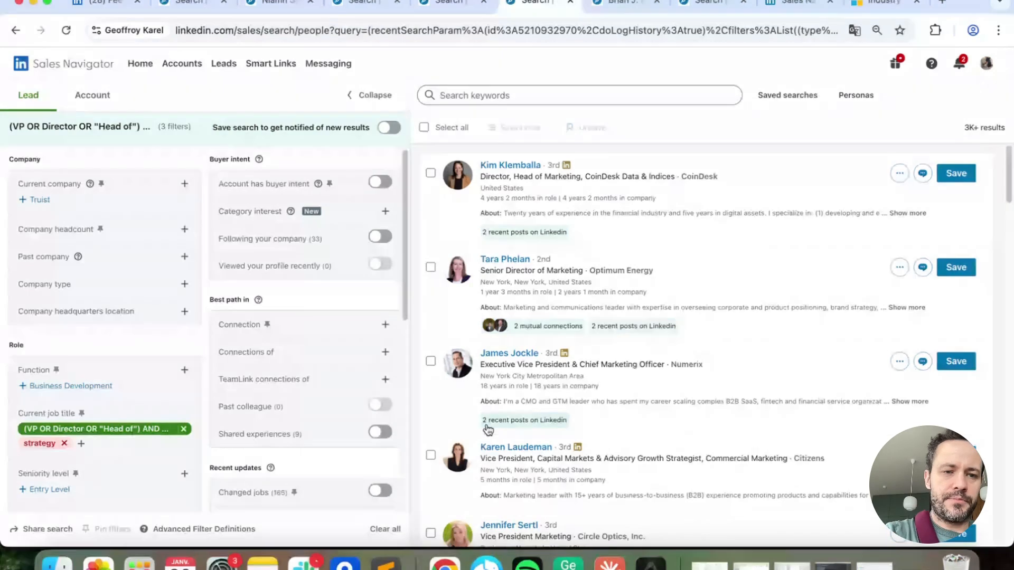
# Try a Customer Relationship Management (CRM) category interest under buyer intent, and remove it again.
pyautogui.scroll(-1, 283, 220)
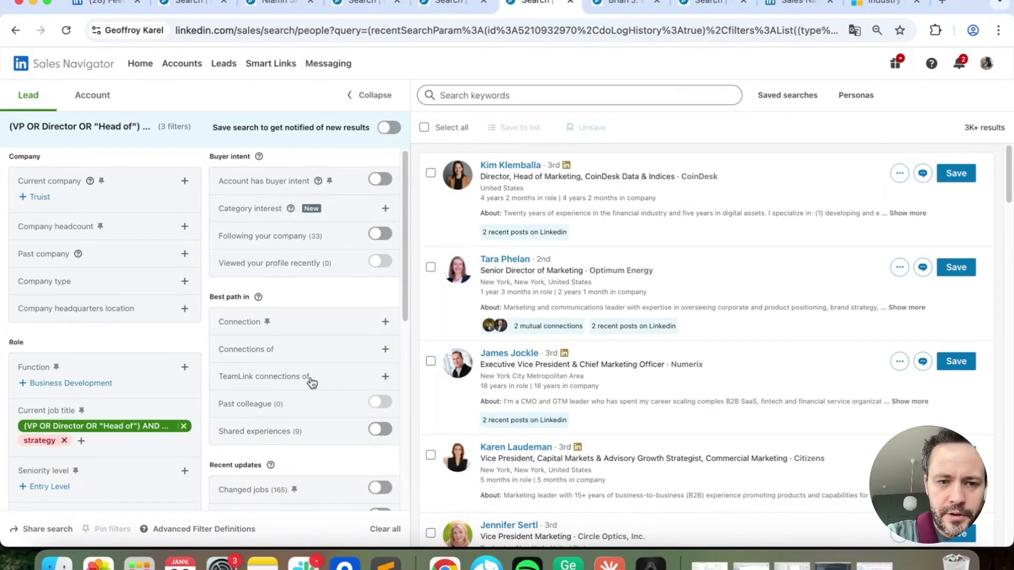
pyautogui.scroll(-3, 322, 347)
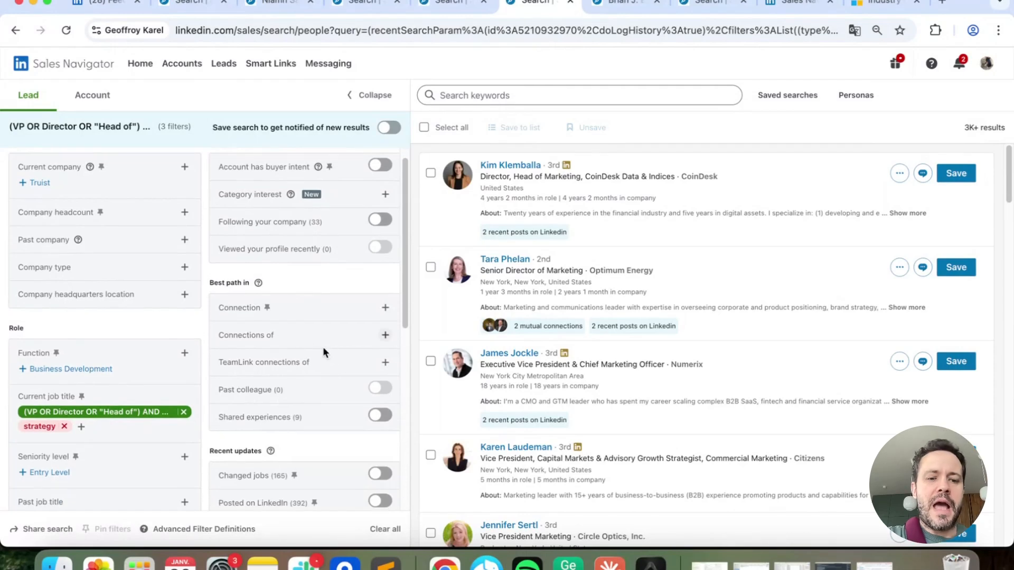
pyautogui.scroll(3, 322, 346)
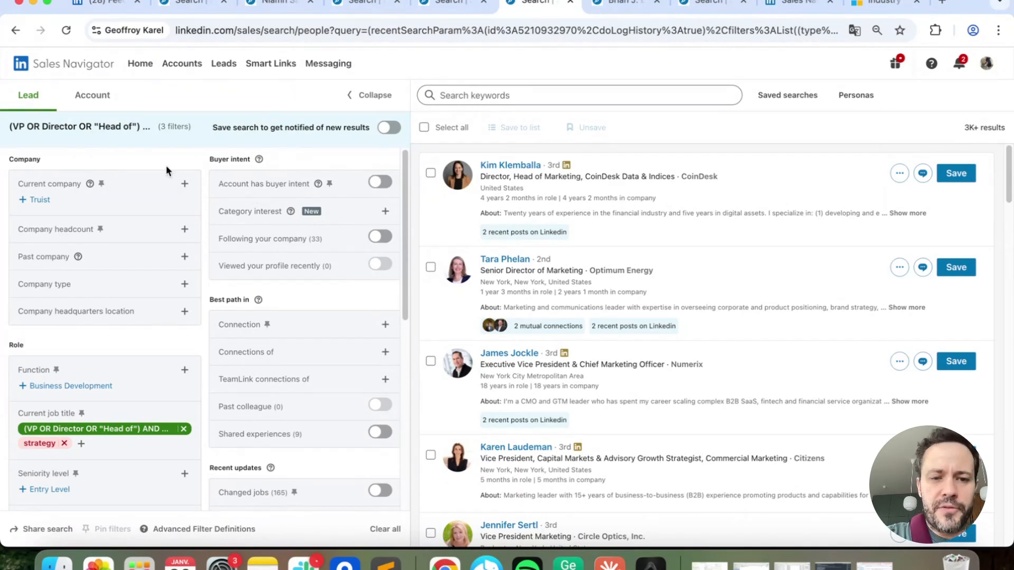
pyautogui.click(344, 214)
pyautogui.write('crm')
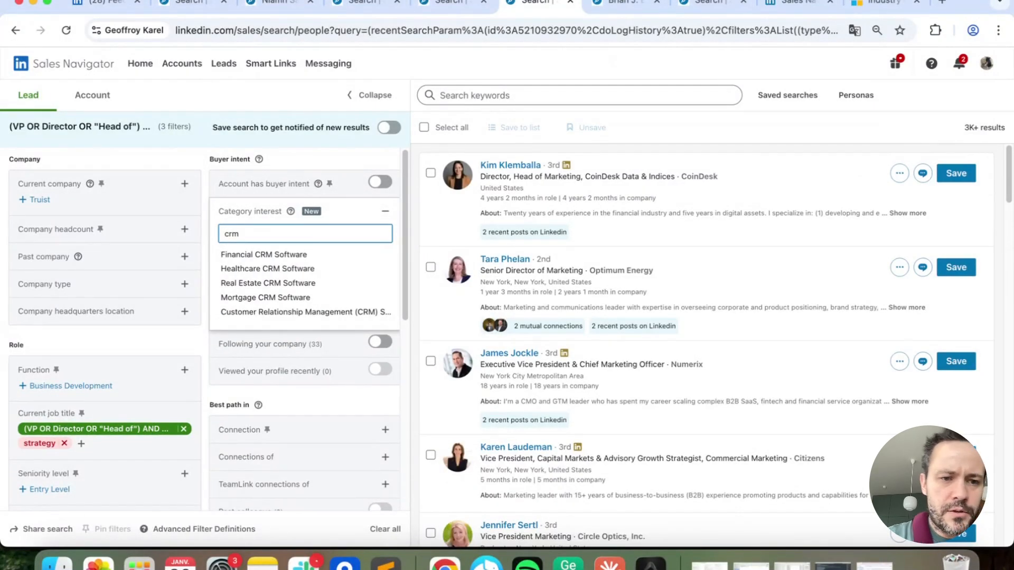
pyautogui.click(263, 317)
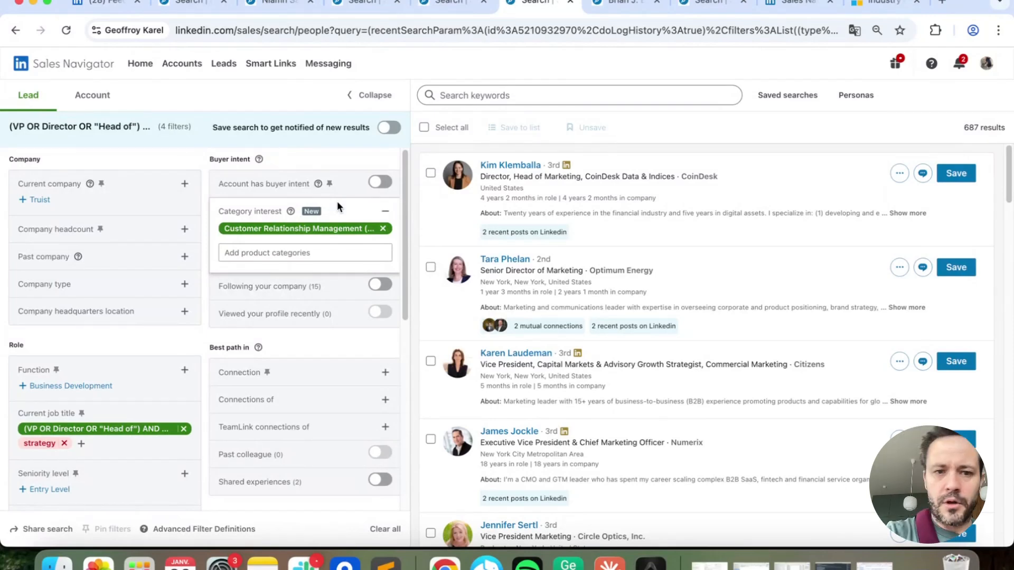
pyautogui.click(383, 228)
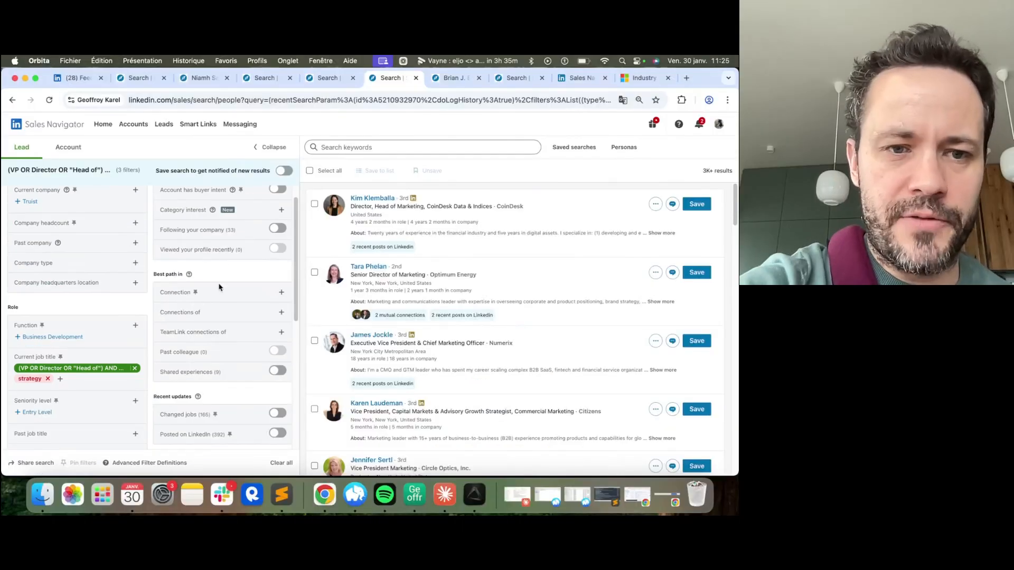
# Examine the Connection degree options and the Connections of filter without applying either.
pyautogui.scroll(-1, 221, 260)
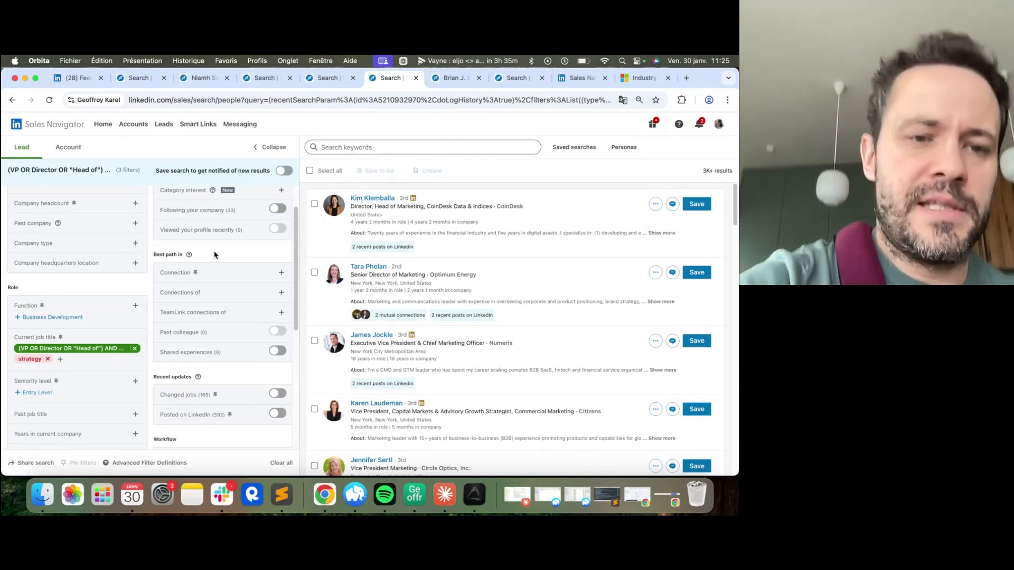
pyautogui.click(226, 273)
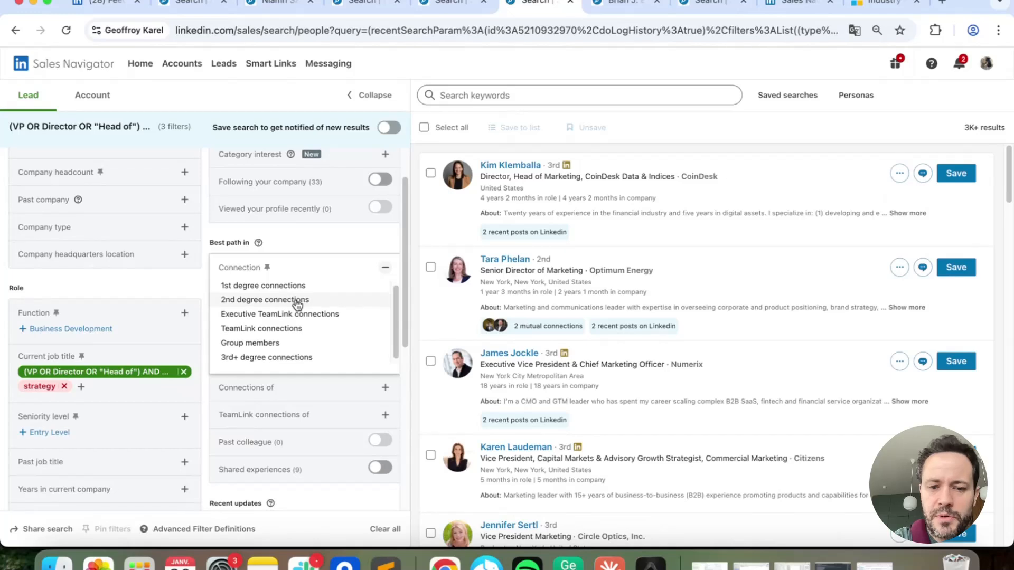
pyautogui.scroll(-1, 296, 302)
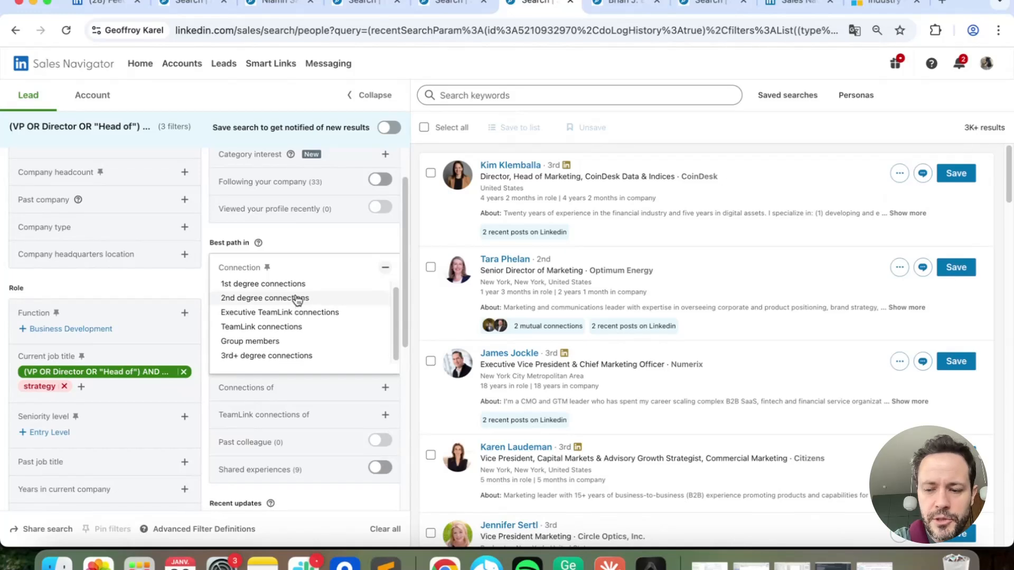
pyautogui.click(387, 270)
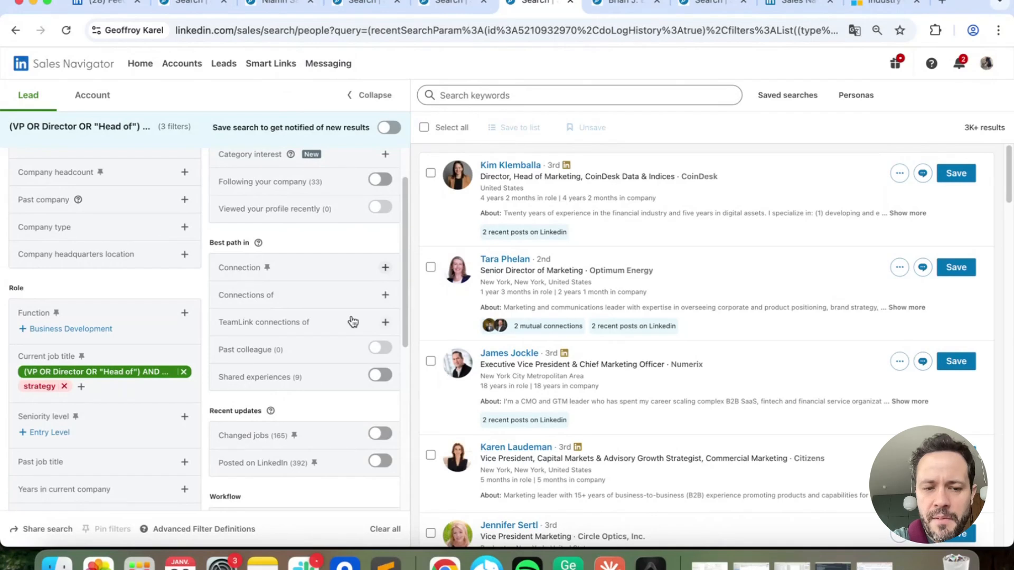
pyautogui.click(284, 297)
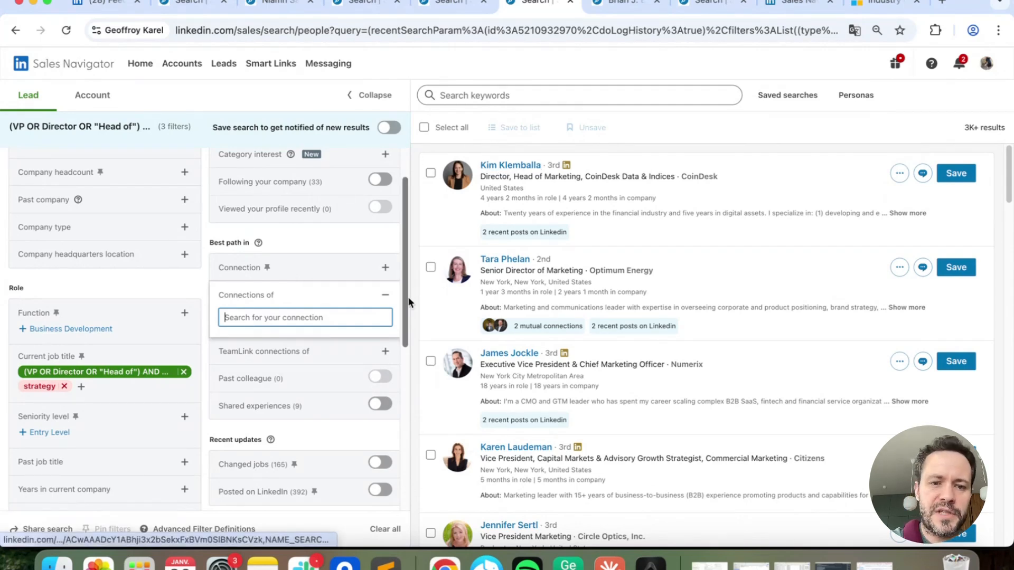
pyautogui.click(384, 299)
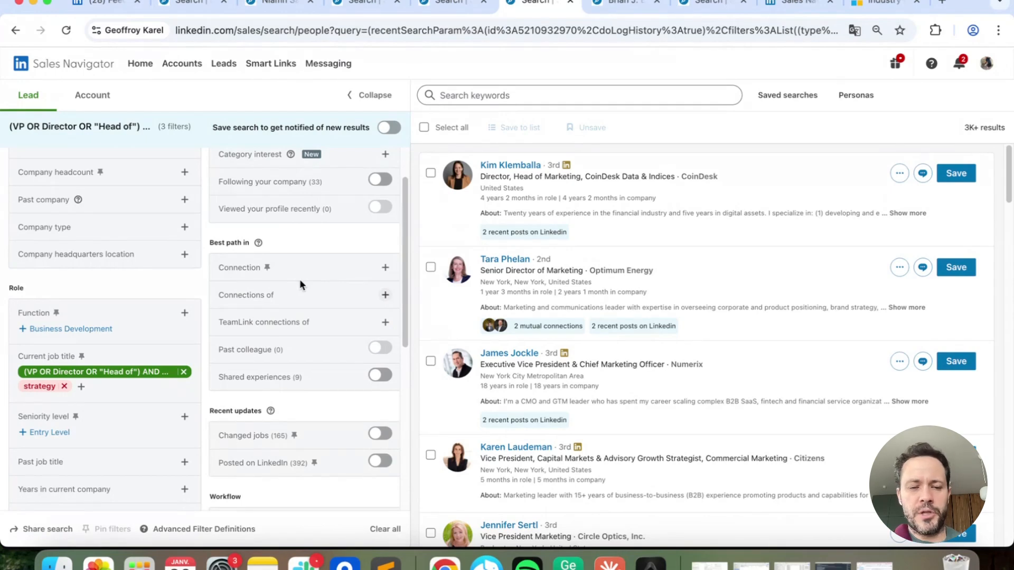
# Restrict the leads to those who changed jobs, and turn that filter off again.
pyautogui.scroll(-2, 274, 306)
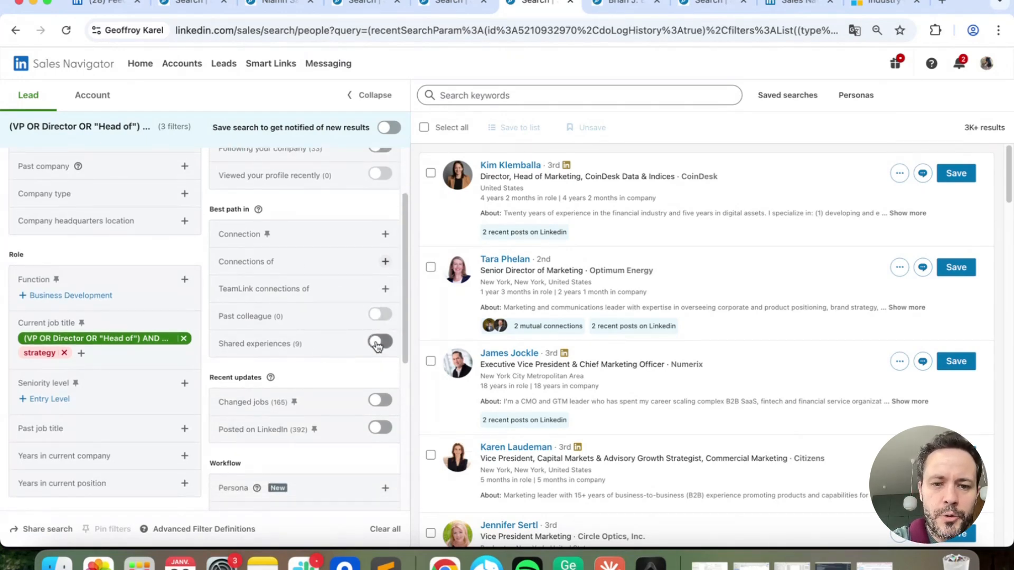
pyautogui.scroll(-3, 243, 359)
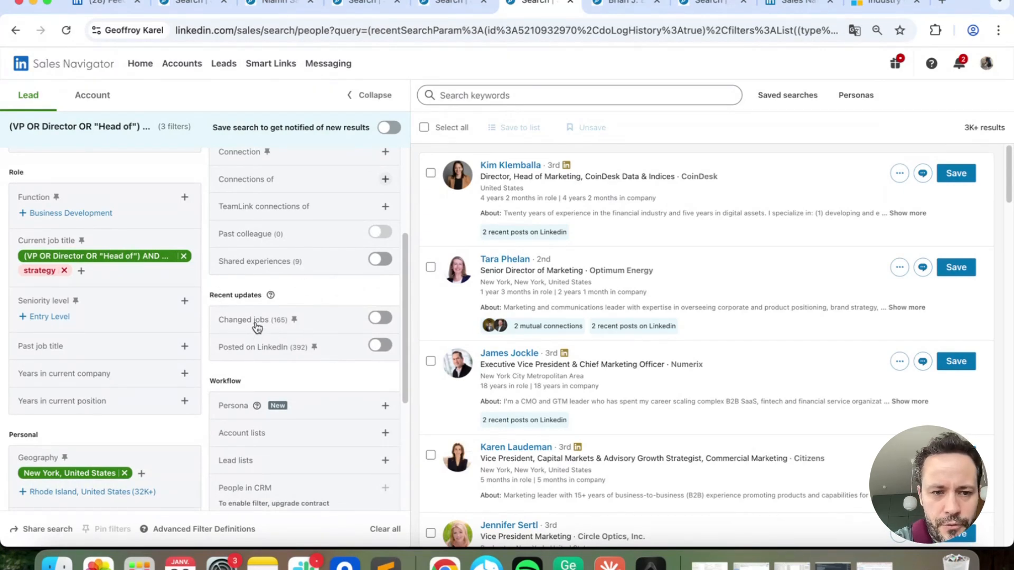
pyautogui.click(378, 319)
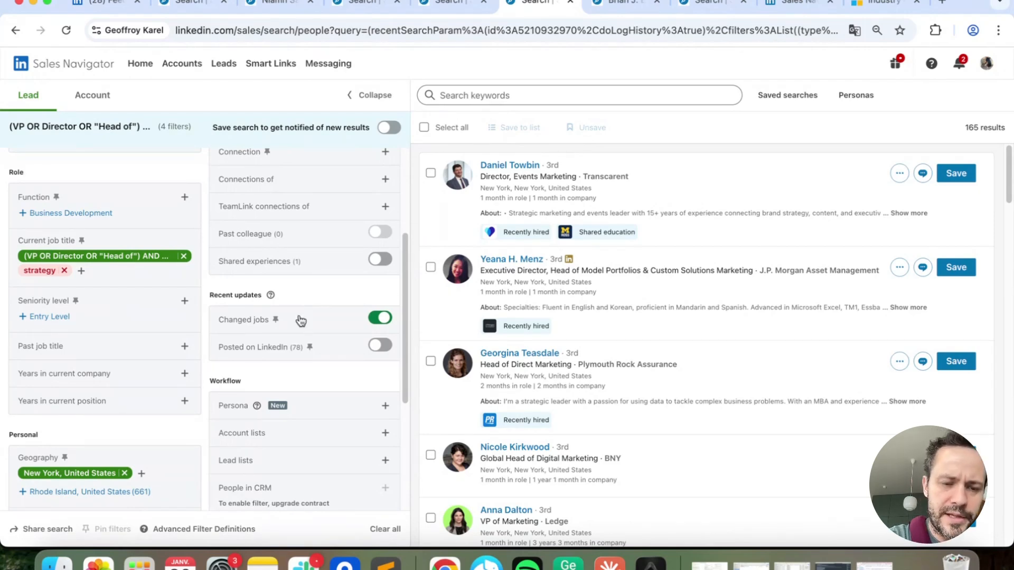
pyautogui.click(298, 320)
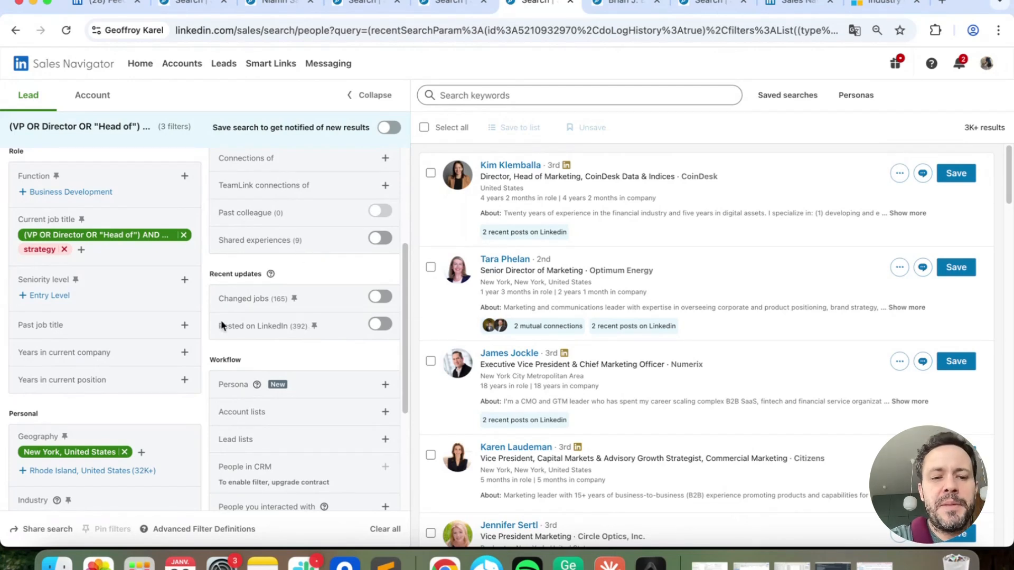
# Remove the strategy exclusion from the current job title filter, keeping the Boolean title.
pyautogui.scroll(-3, 299, 334)
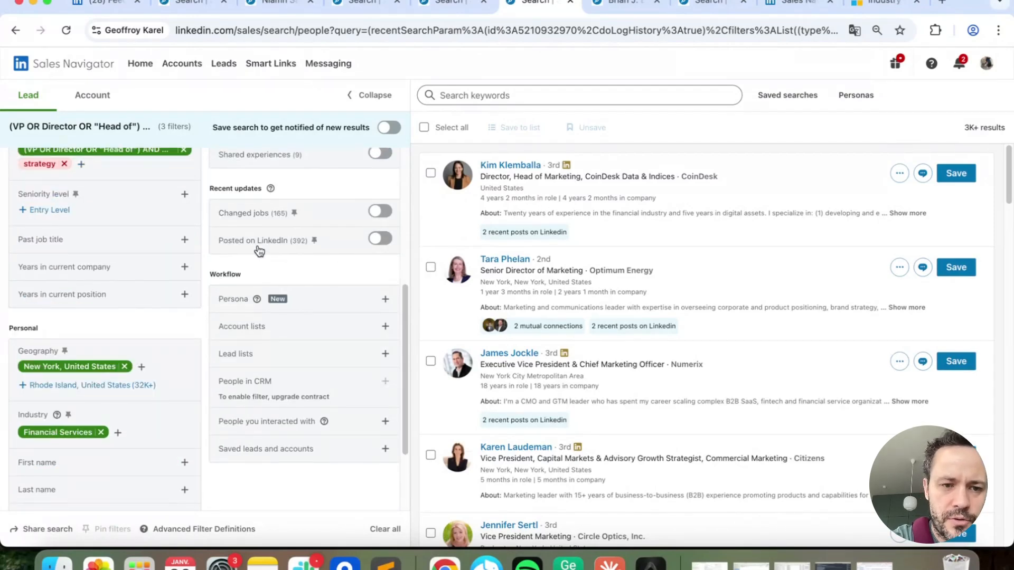
pyautogui.scroll(1, 340, 253)
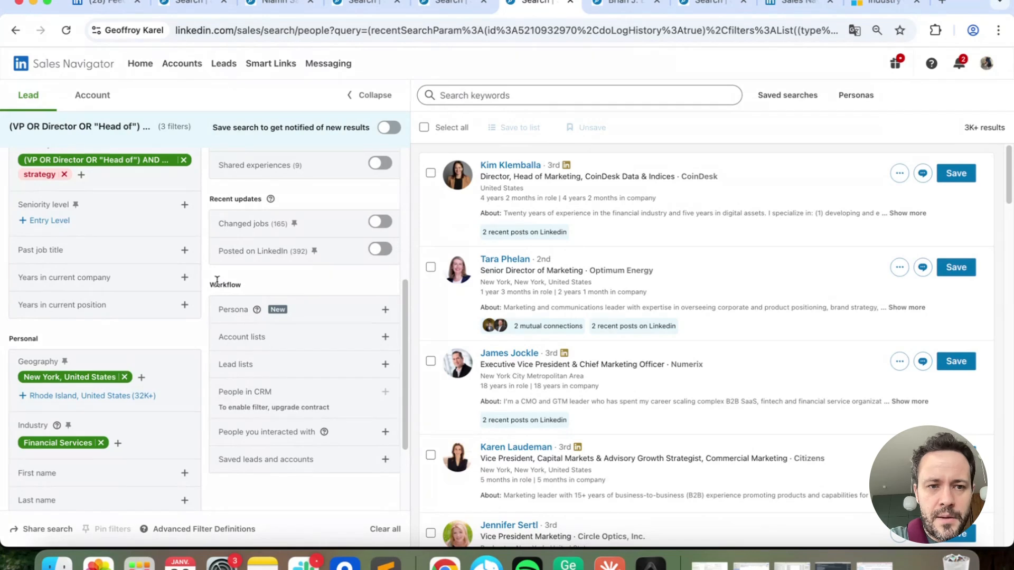
pyautogui.scroll(3, 142, 320)
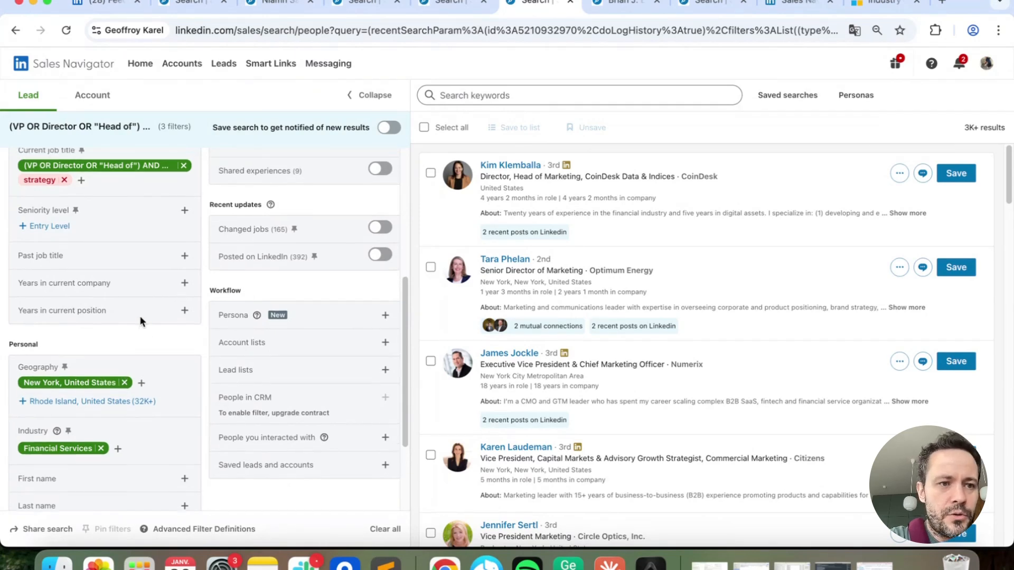
pyautogui.scroll(1, 140, 320)
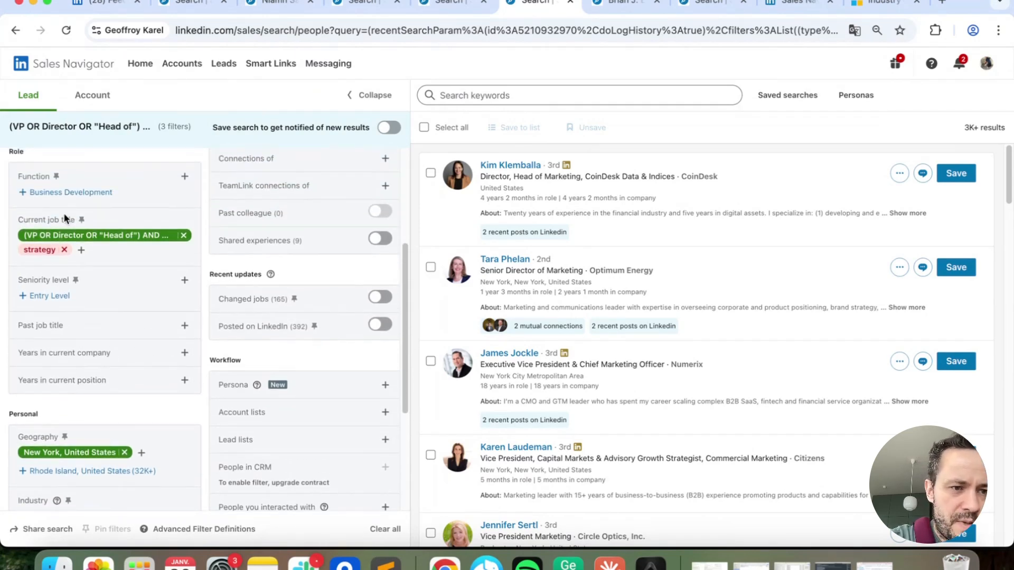
pyautogui.click(65, 250)
pyautogui.scroll(4, 103, 289)
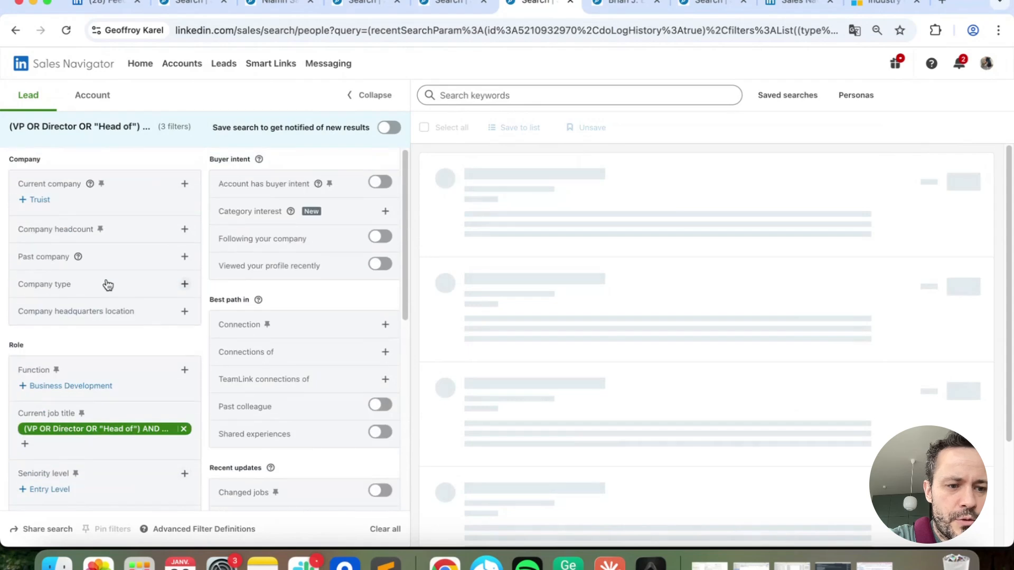
pyautogui.scroll(-7, 107, 285)
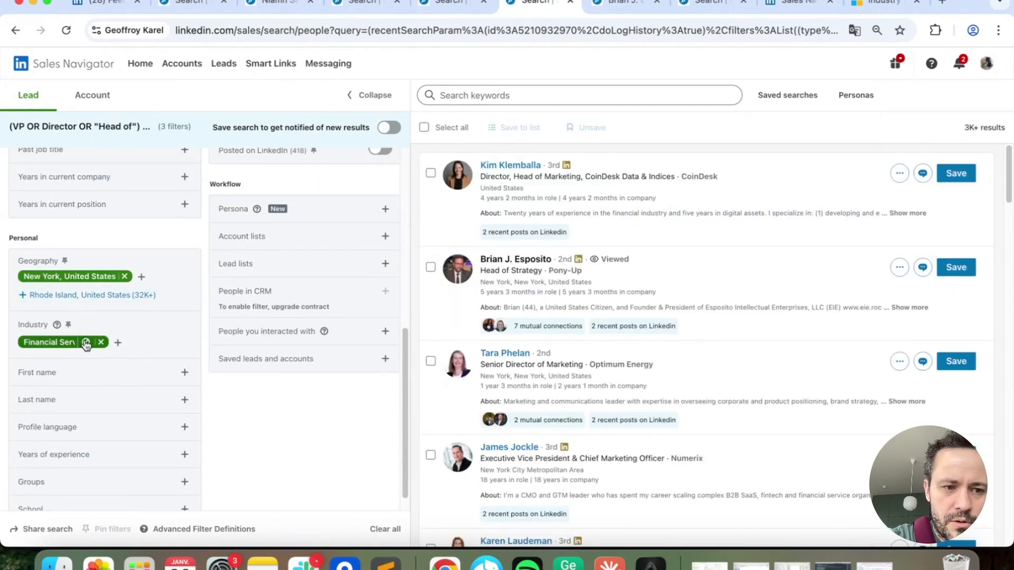
# Remove the Financial Services industry filter and limit the leads to the CRM account list.
pyautogui.click(100, 342)
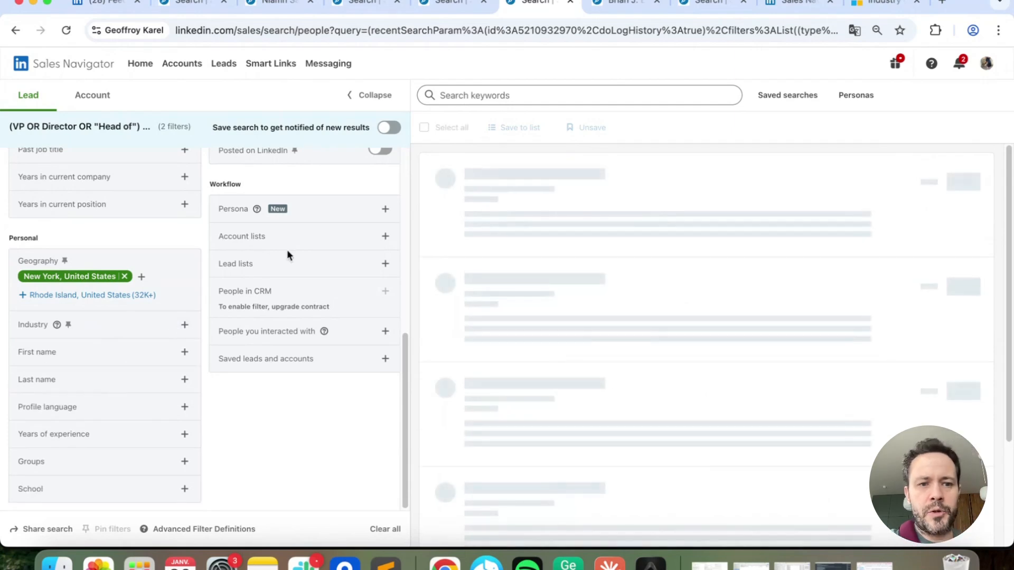
pyautogui.click(254, 239)
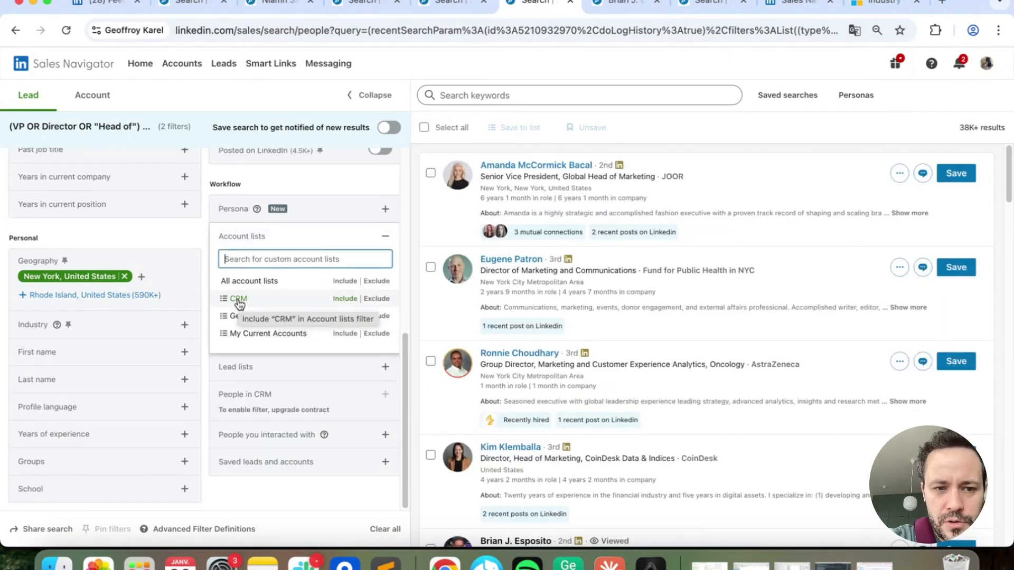
pyautogui.click(240, 300)
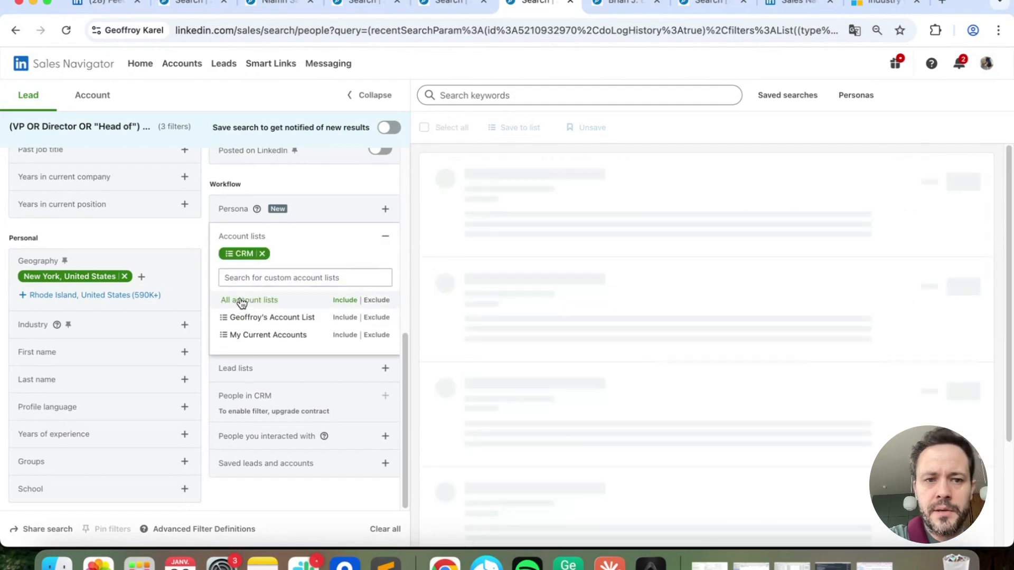
# Examine the leads from the CRM account list together with the filters available to refine them.
pyautogui.scroll(5, 189, 236)
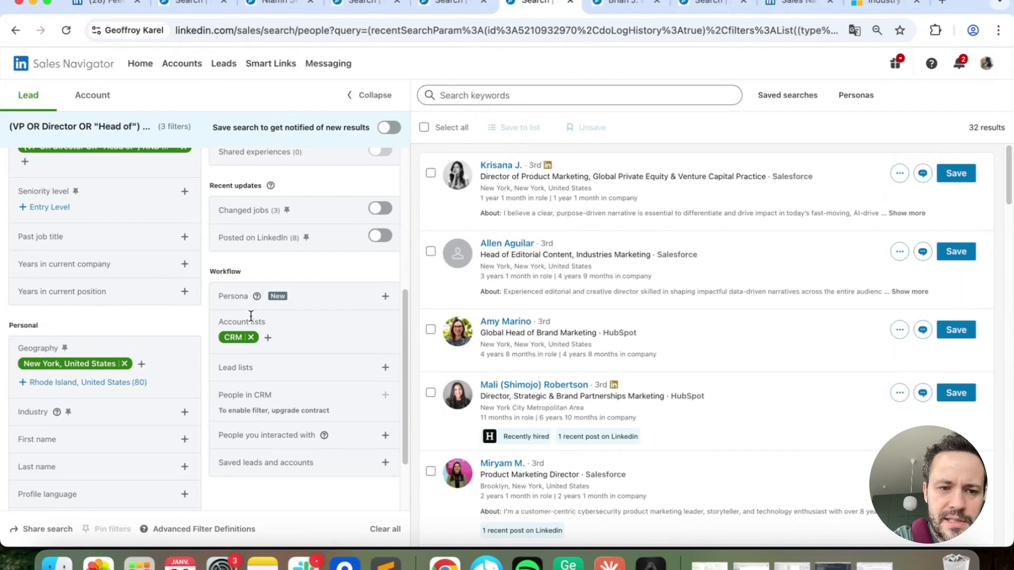
pyautogui.scroll(1, 250, 317)
pyautogui.moveTo(234, 348)
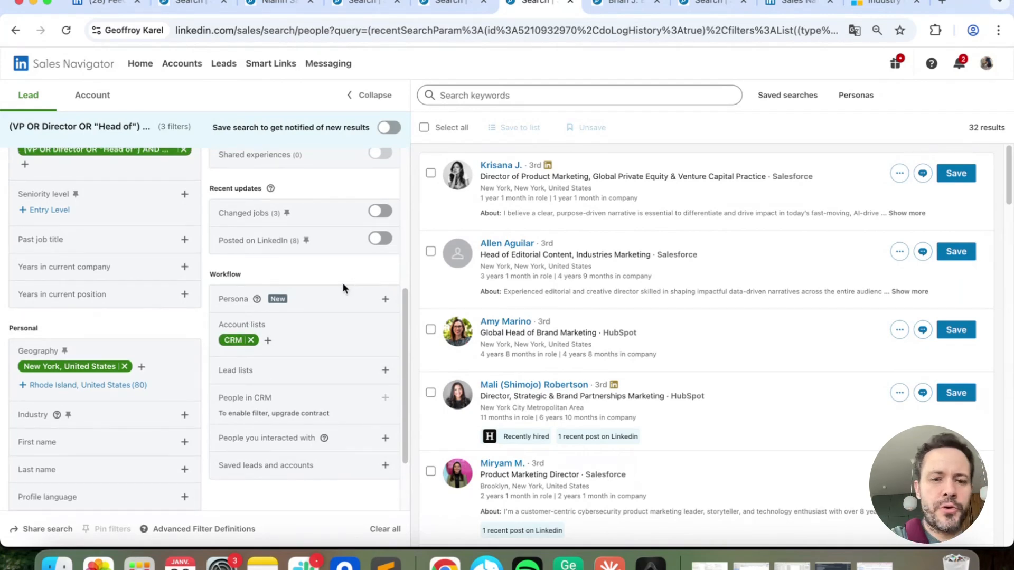
pyautogui.scroll(1, 317, 285)
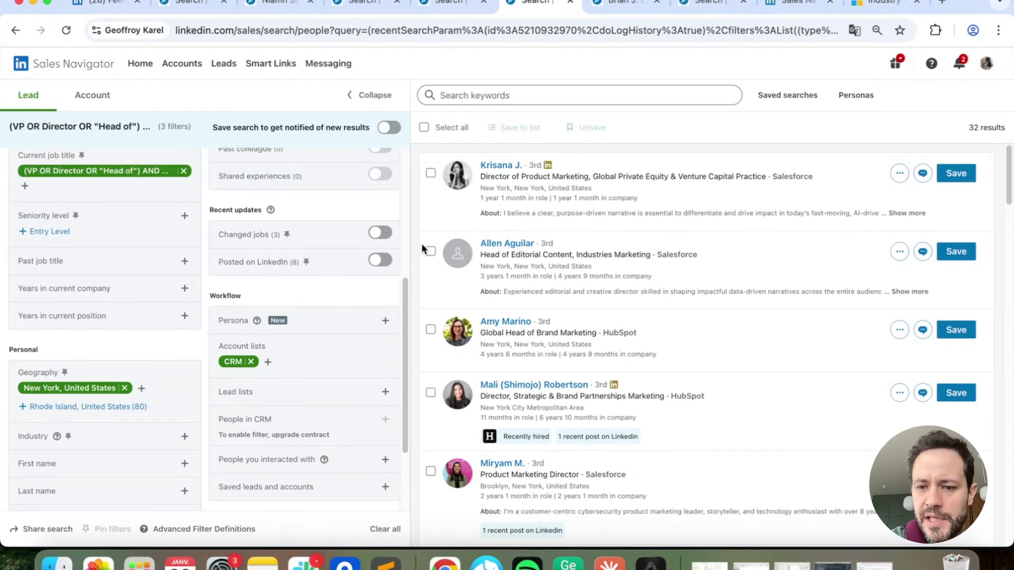
pyautogui.scroll(5, 242, 237)
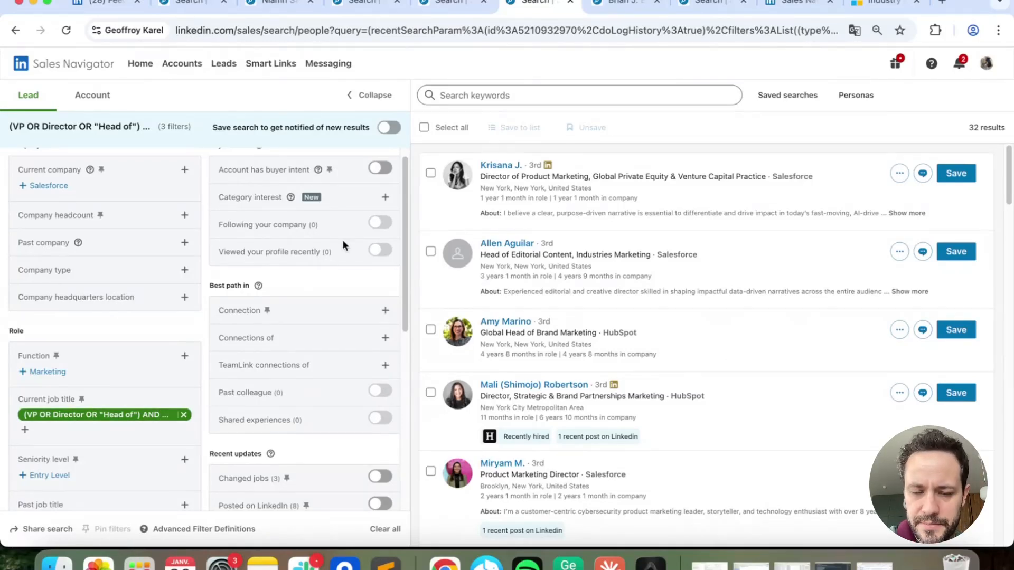
pyautogui.scroll(-2, 343, 243)
pyautogui.scroll(-3, 455, 317)
pyautogui.scroll(2, 281, 333)
pyautogui.scroll(-7, 281, 334)
pyautogui.scroll(2, 595, 153)
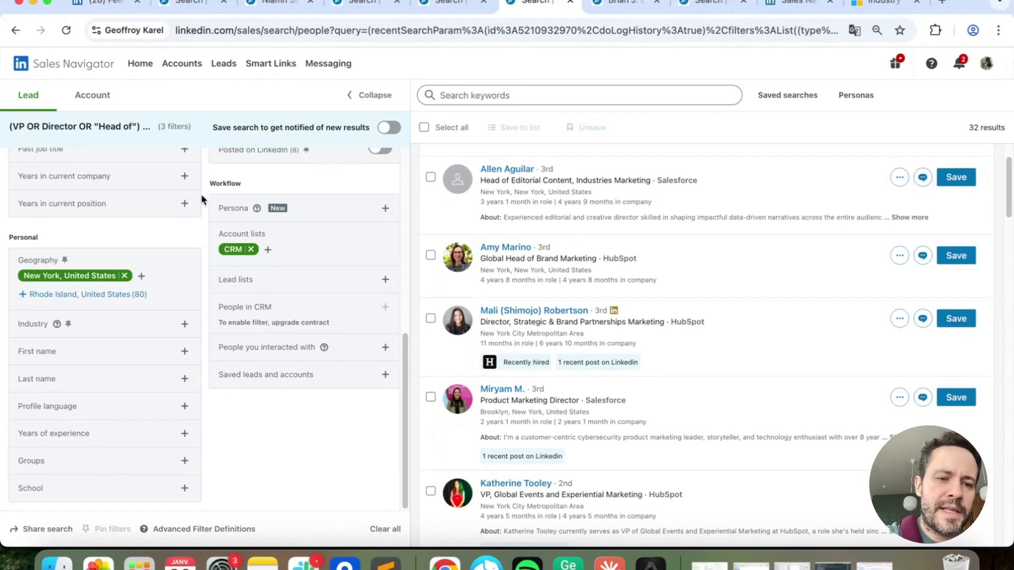
pyautogui.scroll(6, 186, 258)
pyautogui.scroll(-3, 129, 253)
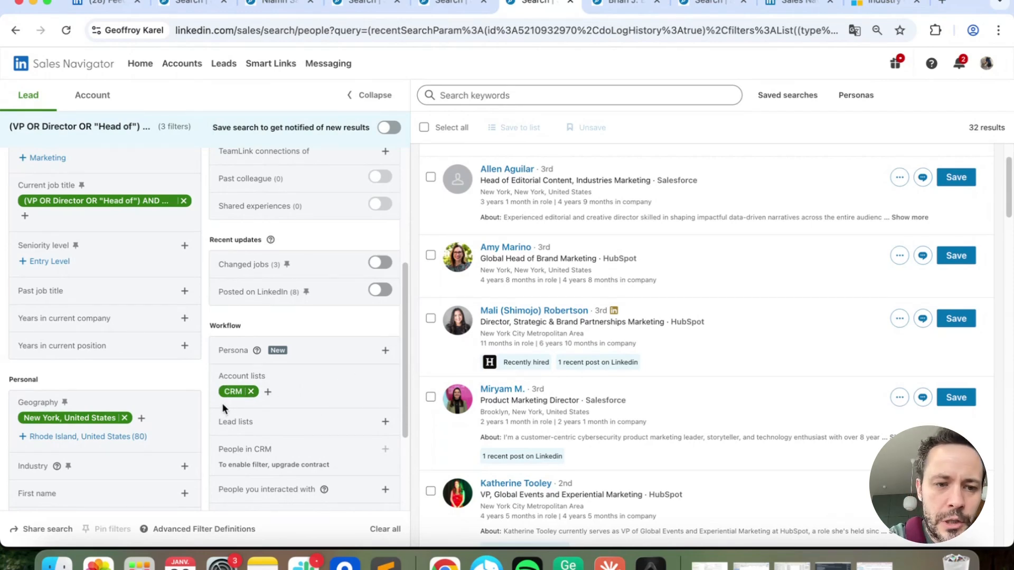
pyautogui.moveTo(237, 395)
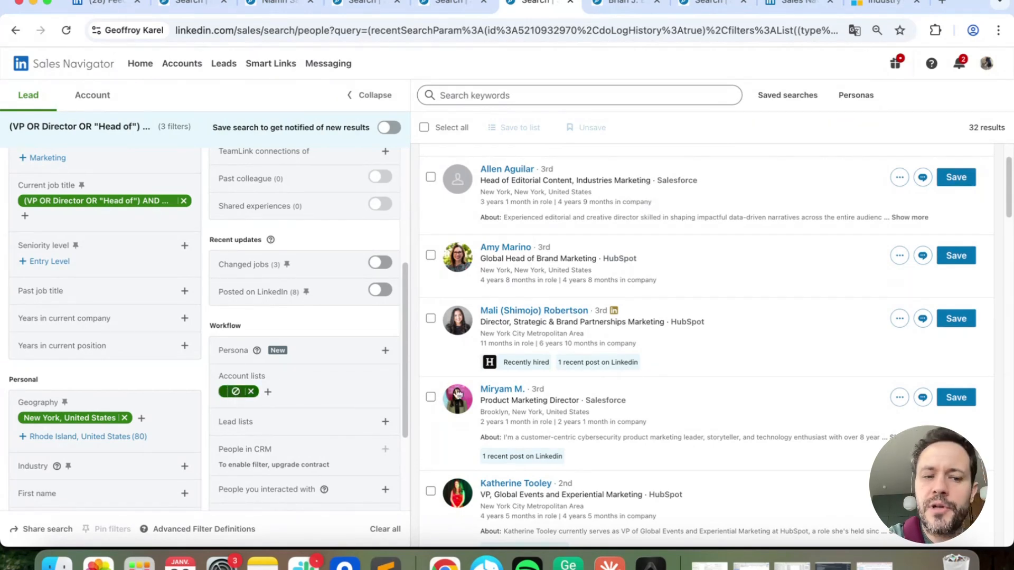
# Remove the CRM account list filter and include the "CEO to follow" lead list instead.
pyautogui.click(235, 391)
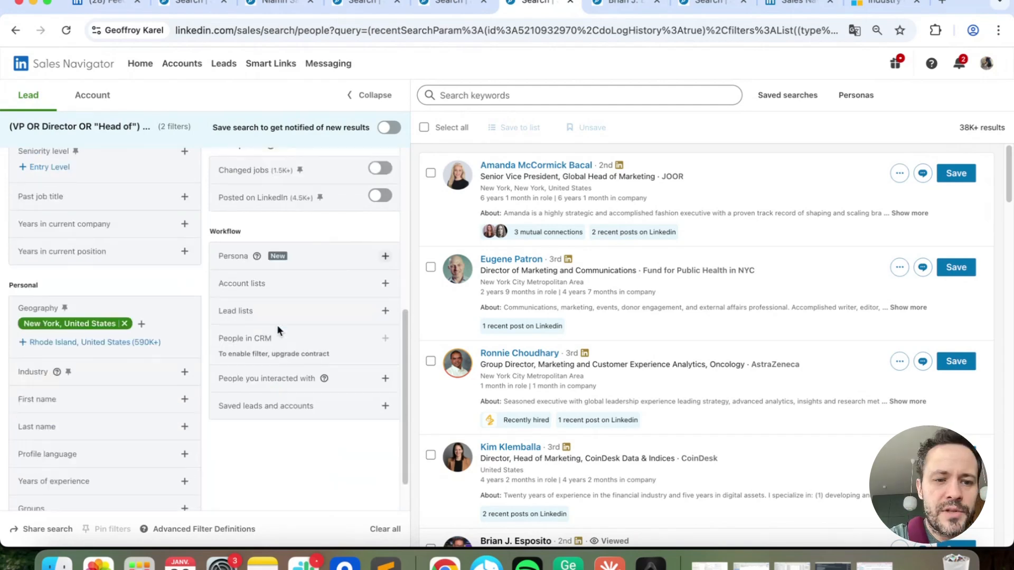
pyautogui.click(248, 310)
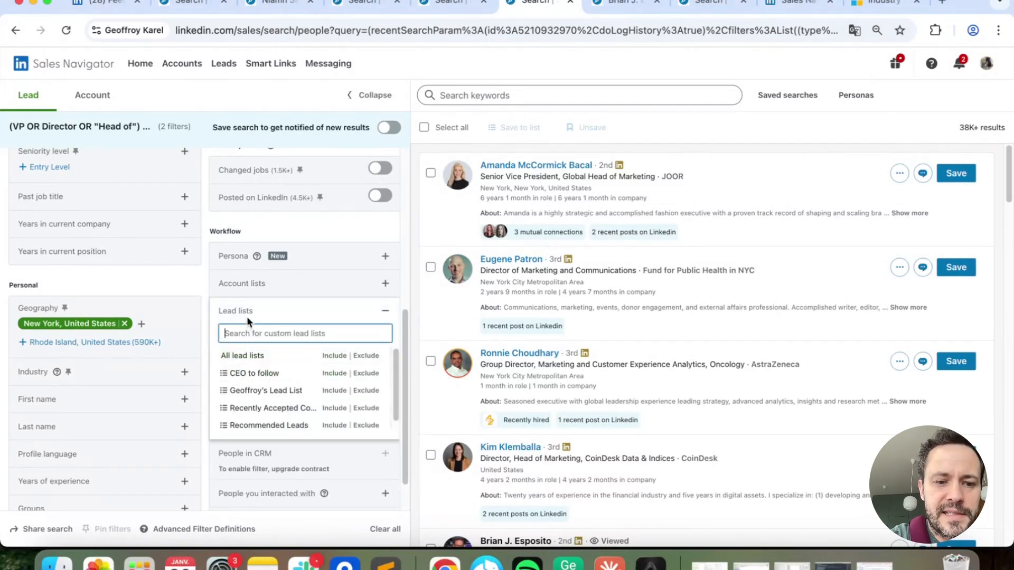
pyautogui.click(246, 374)
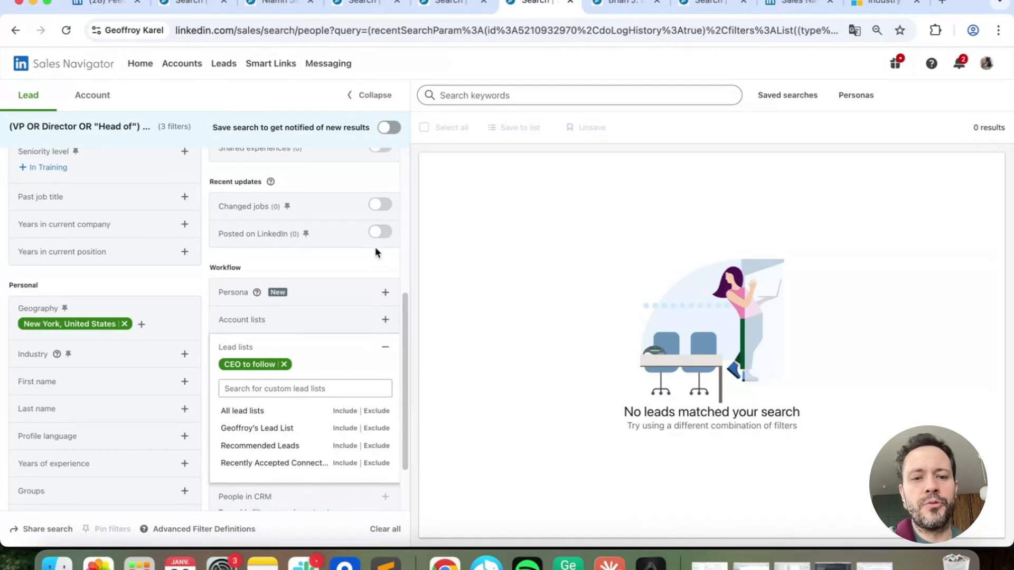
# Remove the current job title and New York geography filters, keeping only the "CEO to follow" lead list.
pyautogui.scroll(5, 125, 343)
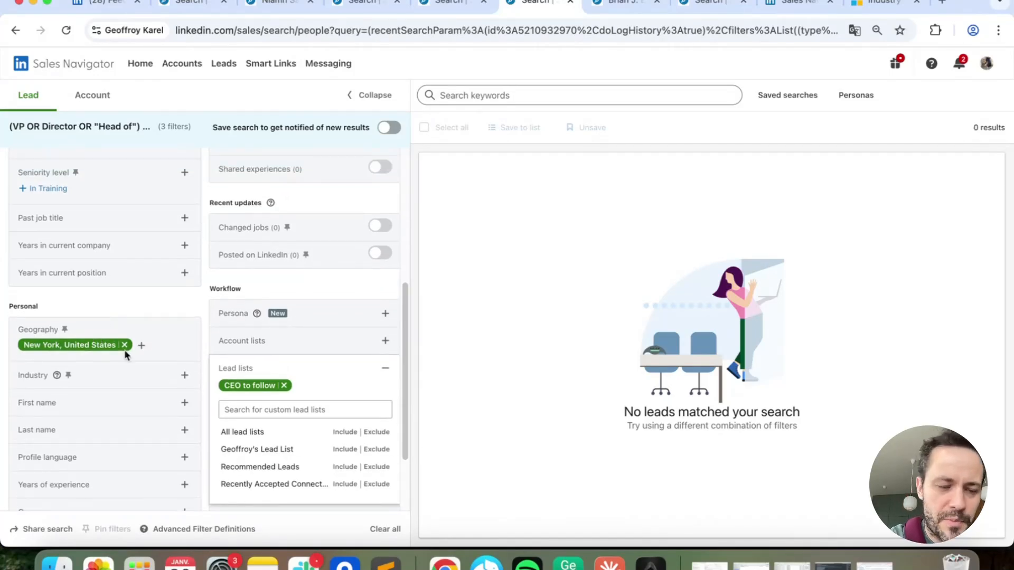
pyautogui.click(184, 382)
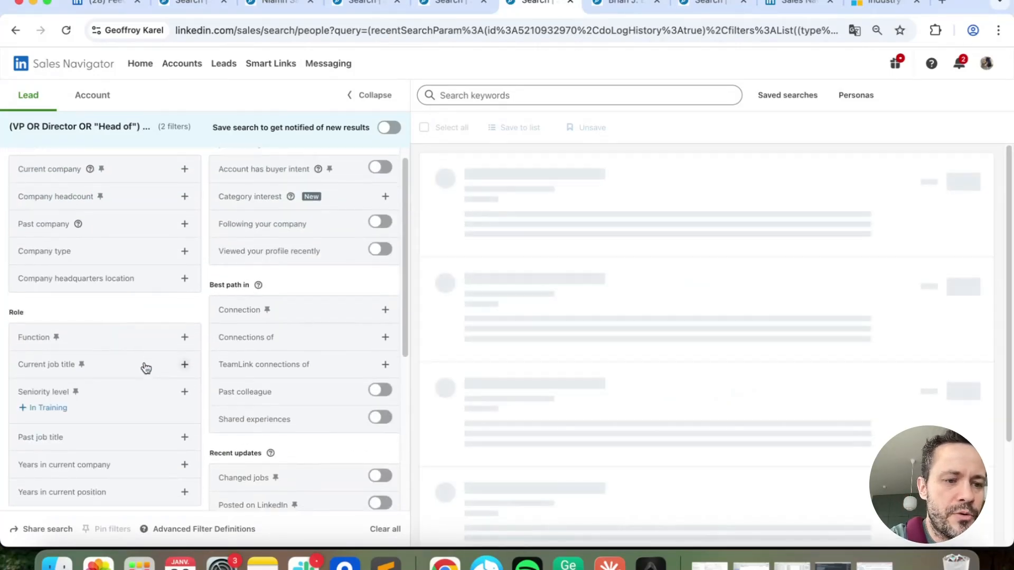
pyautogui.scroll(-6, 137, 338)
pyautogui.click(126, 300)
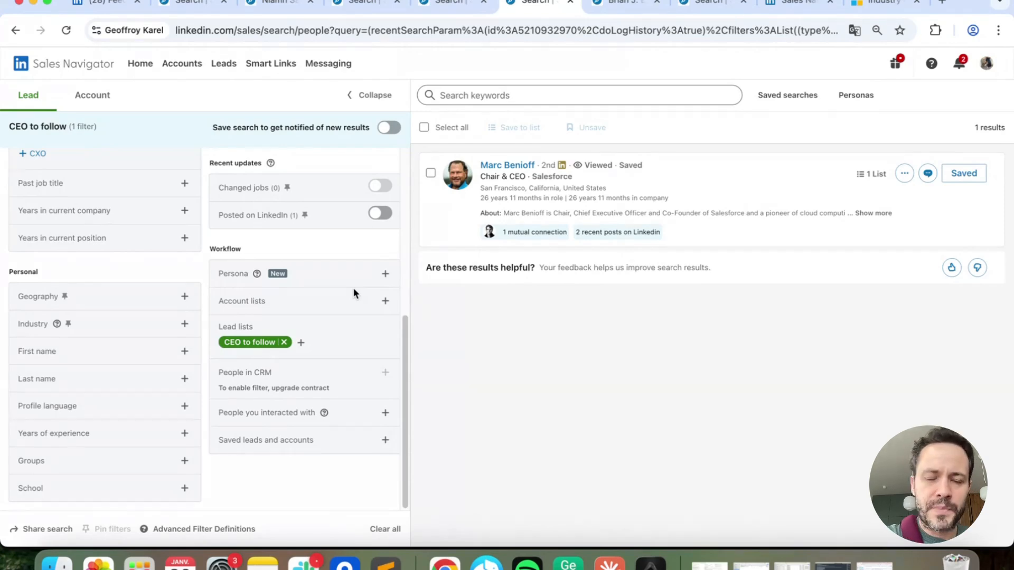
# Switch from lead search to account search and expand the full set of account filters.
pyautogui.scroll(1, 319, 242)
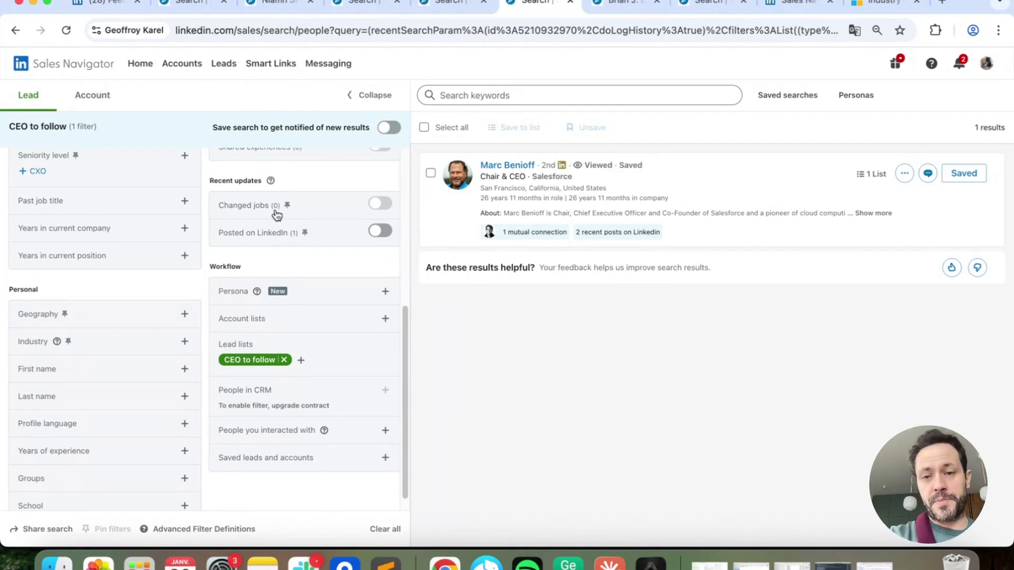
pyautogui.scroll(5, 264, 205)
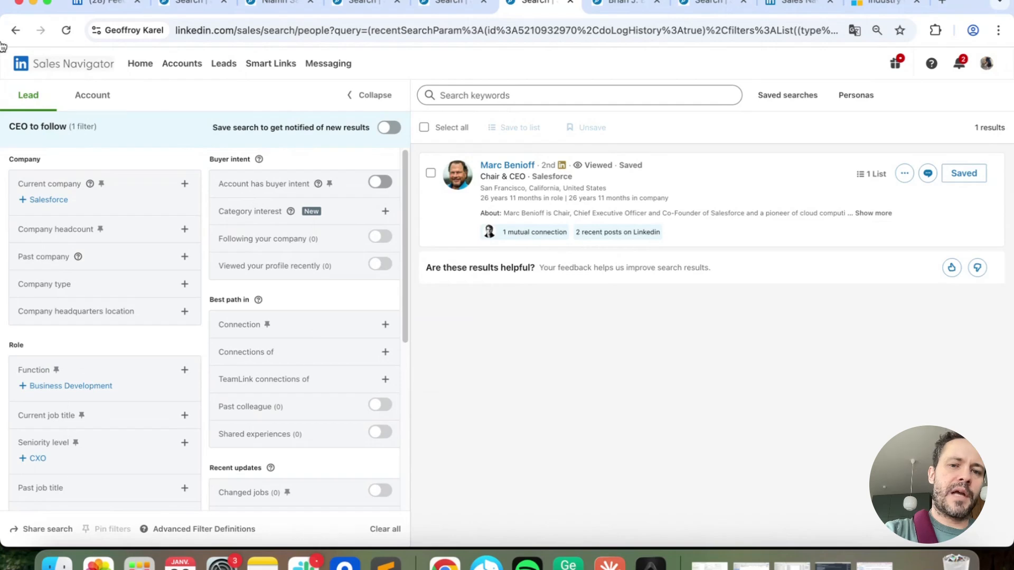
pyautogui.click(85, 103)
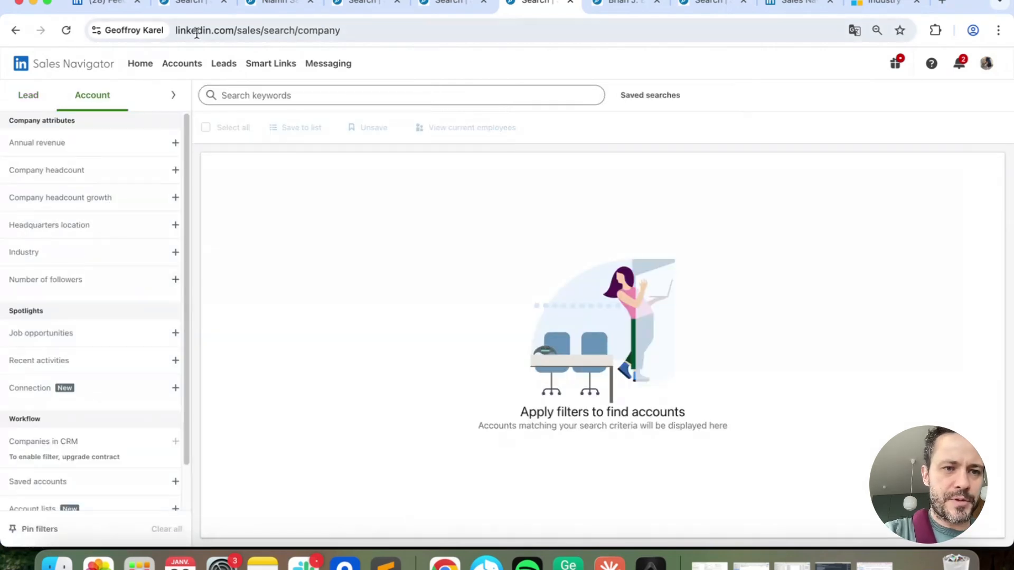
pyautogui.click(172, 95)
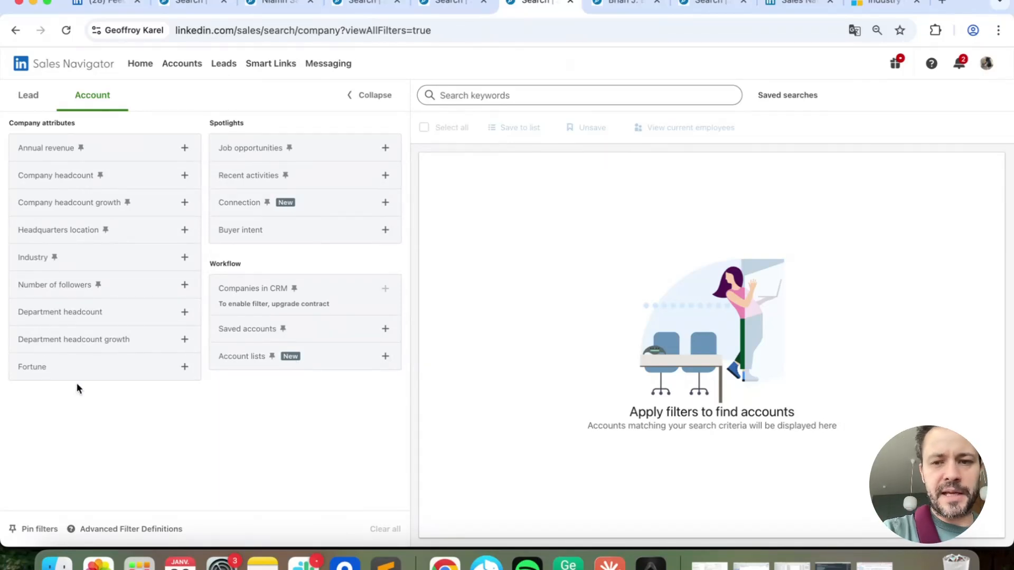
# Examine the minimum annual revenue options in USD and the company headcount growth range without setting either.
pyautogui.click(159, 153)
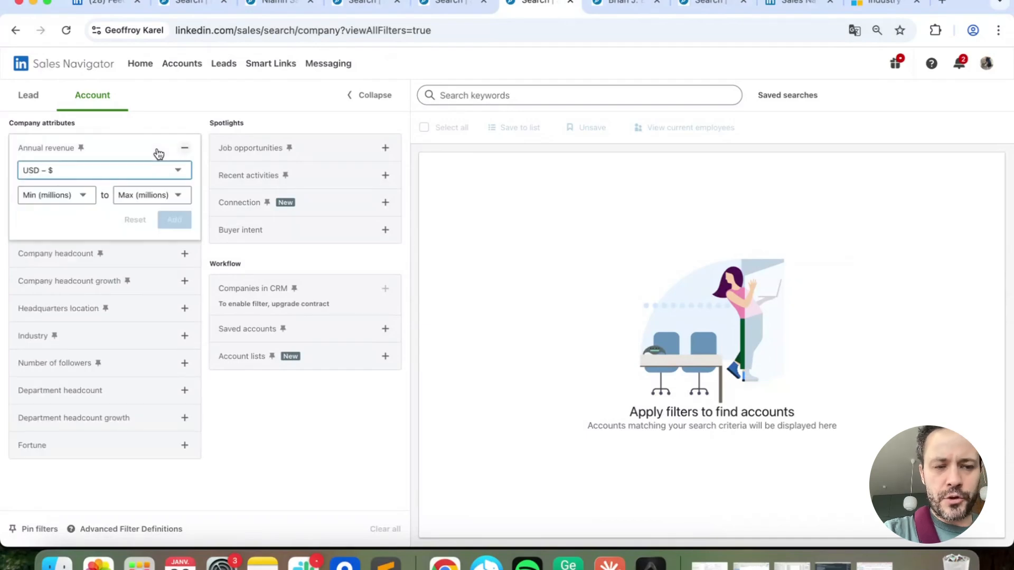
pyautogui.click(81, 195)
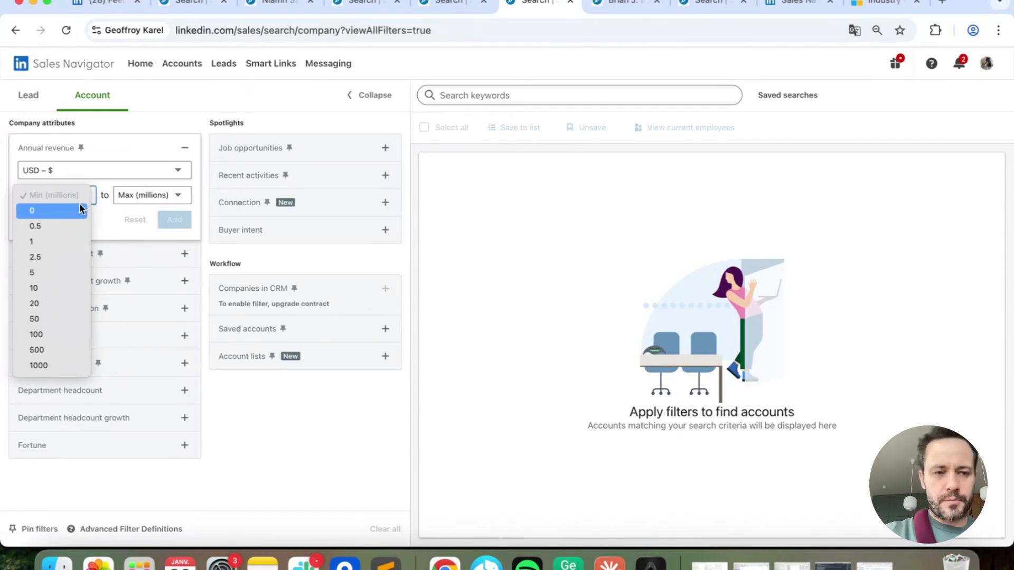
pyautogui.click(104, 281)
pyautogui.click(62, 284)
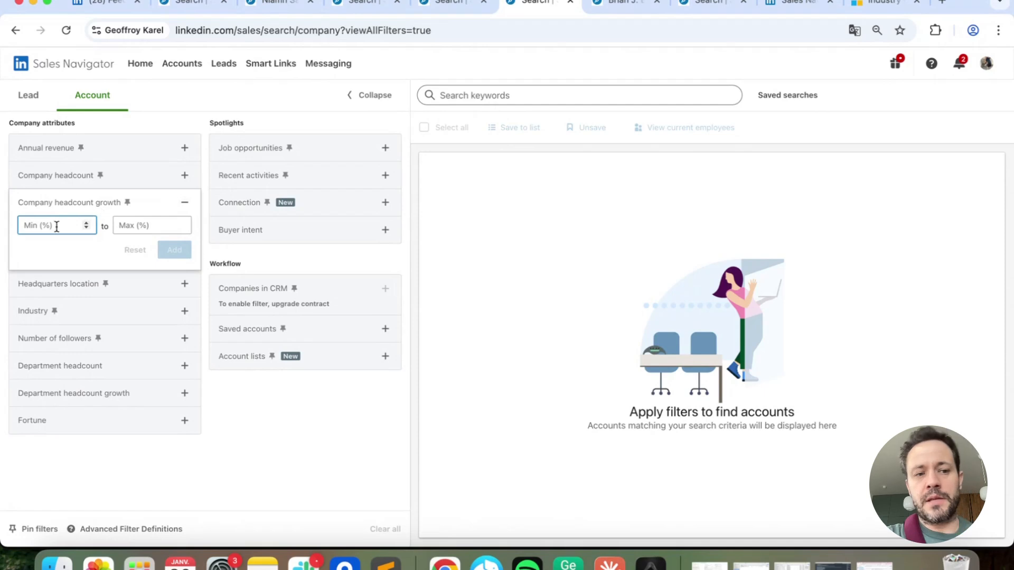
pyautogui.click(158, 206)
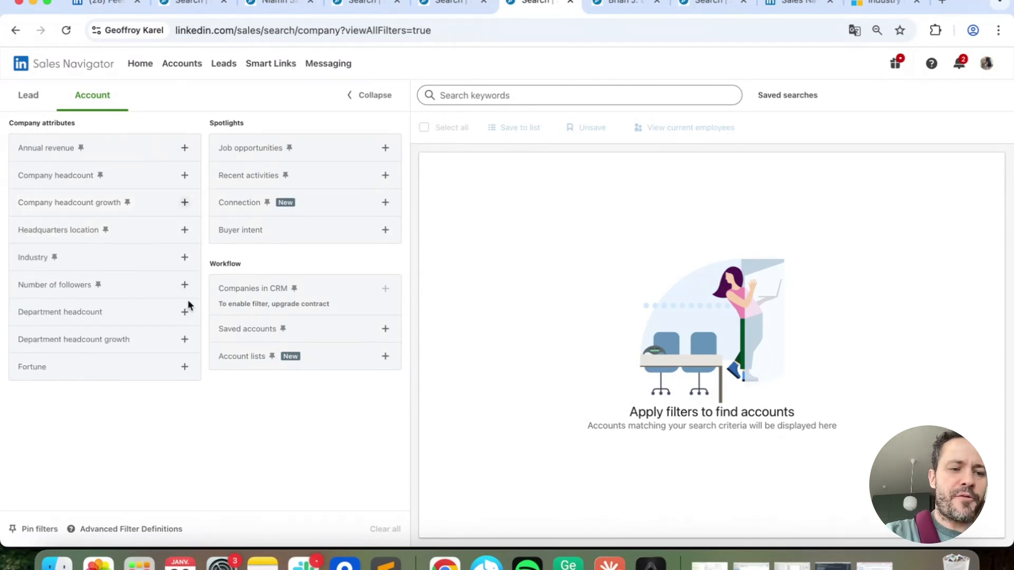
# Review the follower-count ranges and the department headcount and growth filters without applying any.
pyautogui.click(122, 289)
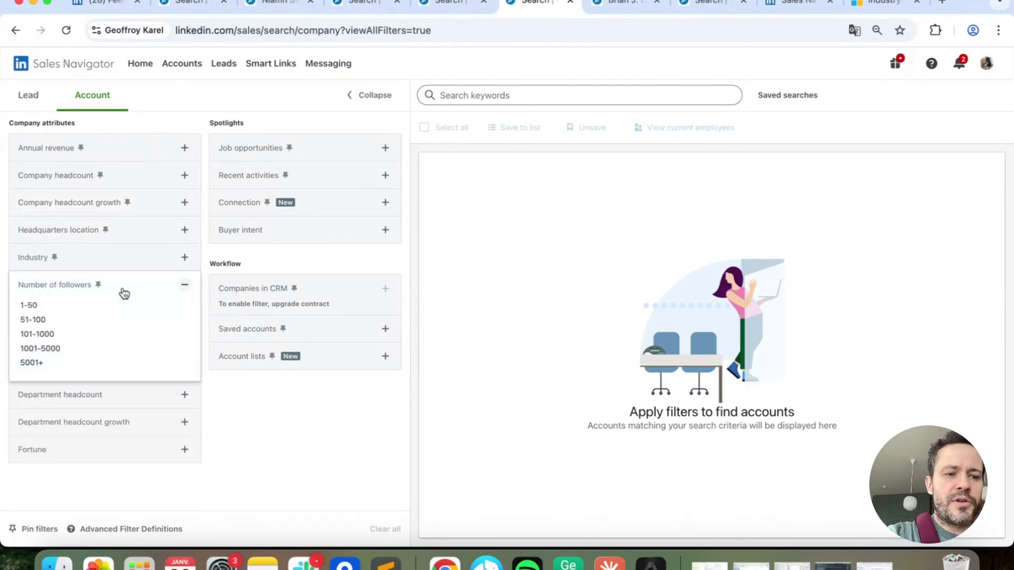
pyautogui.click(185, 286)
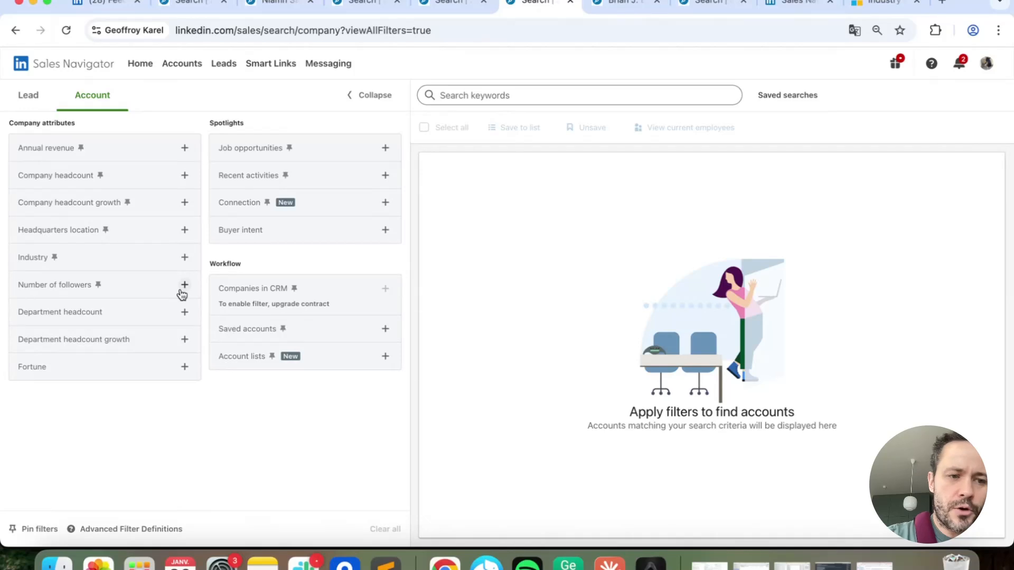
pyautogui.click(109, 316)
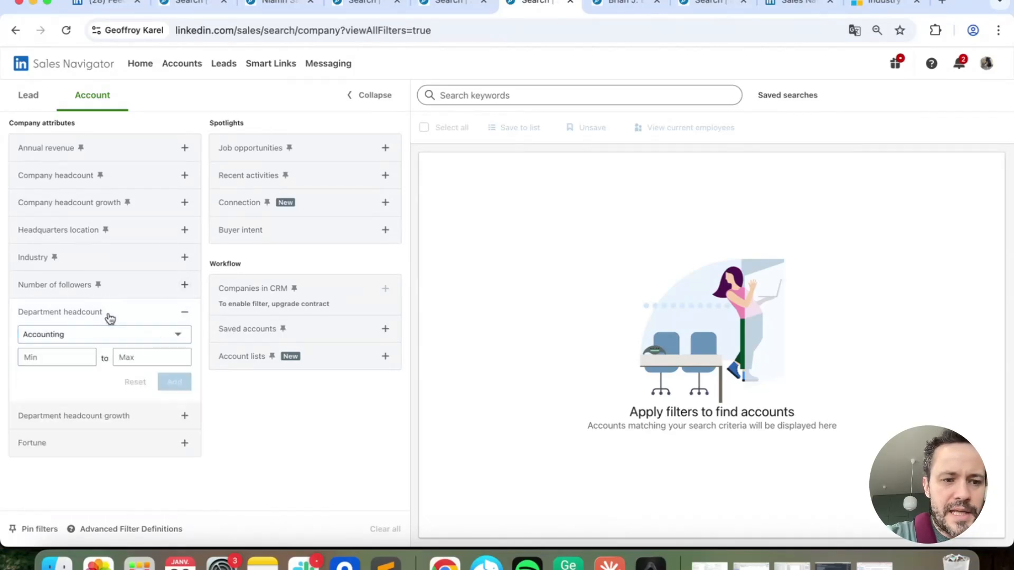
pyautogui.click(122, 422)
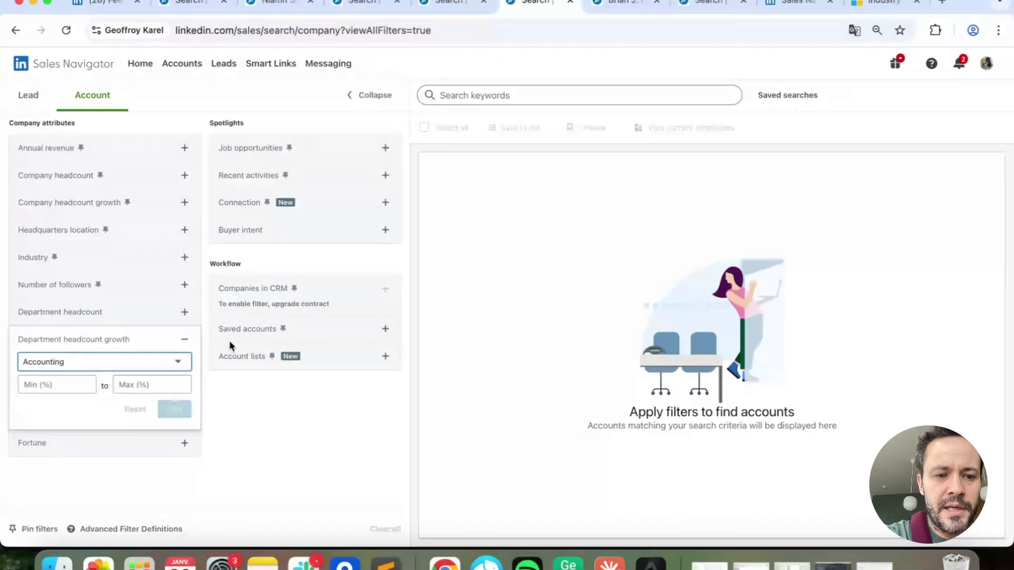
pyautogui.click(186, 340)
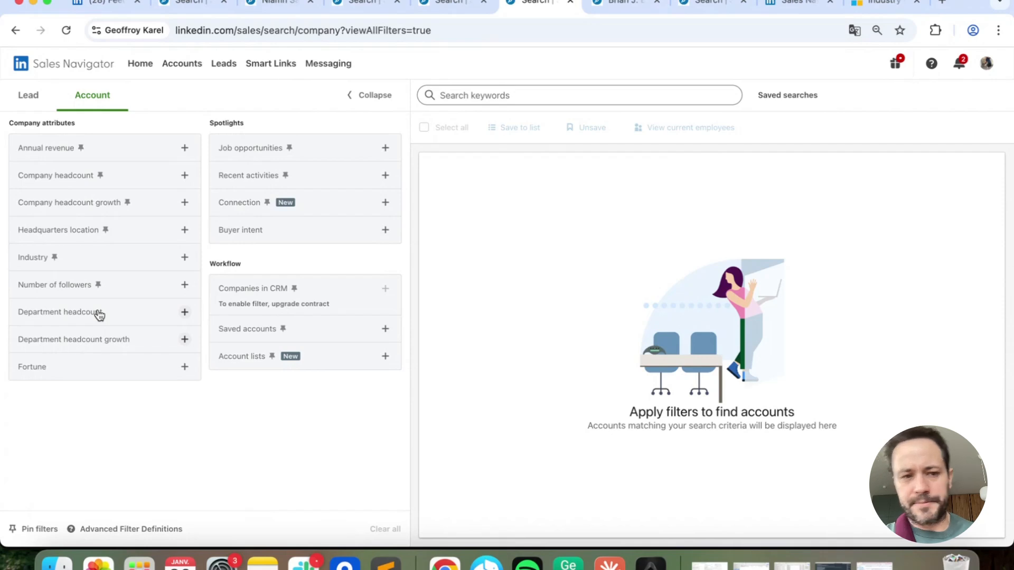
# Review the job opportunities and recent activities options among the account spotlights without selecting any.
pyautogui.click(269, 148)
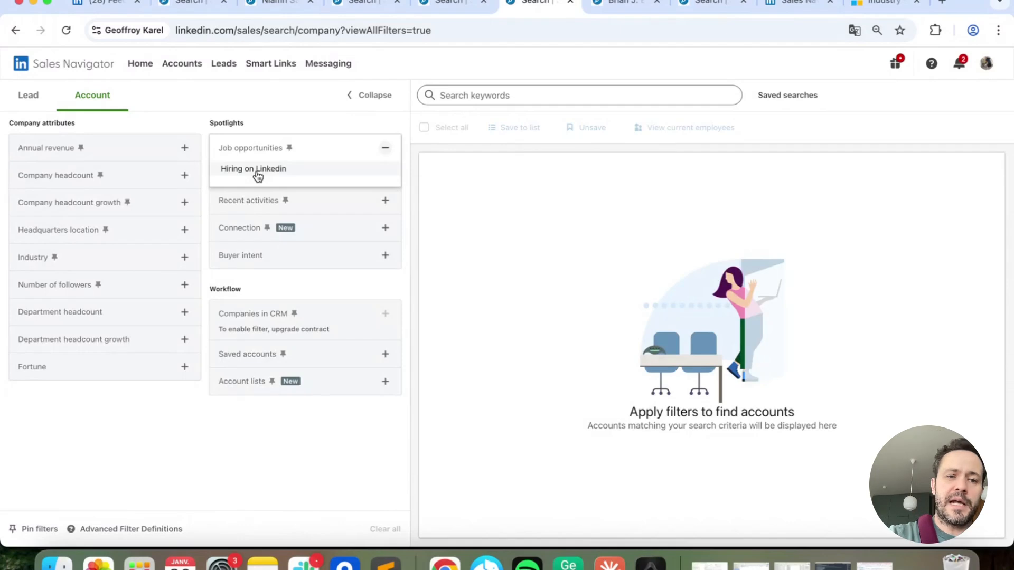
pyautogui.click(328, 200)
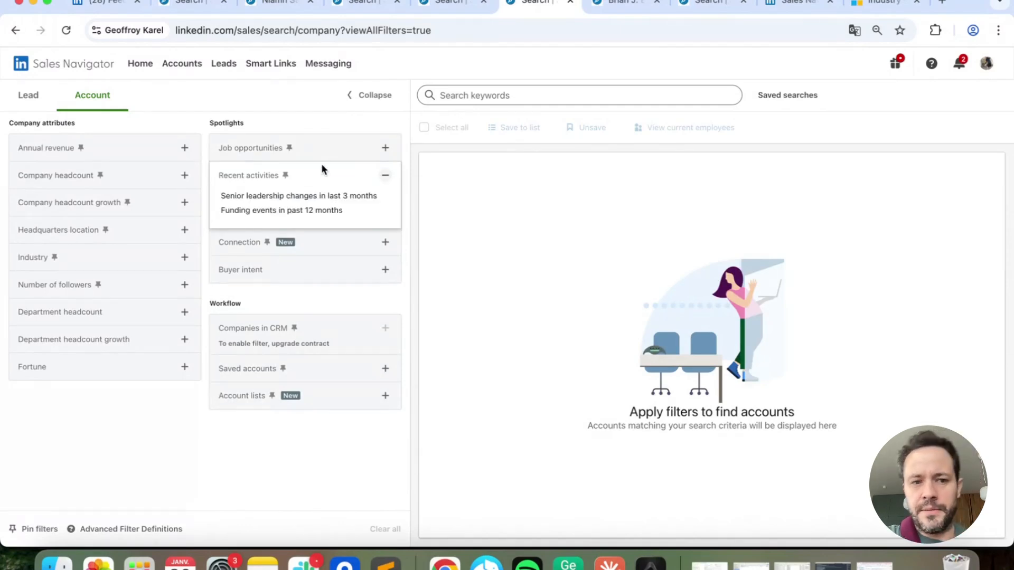
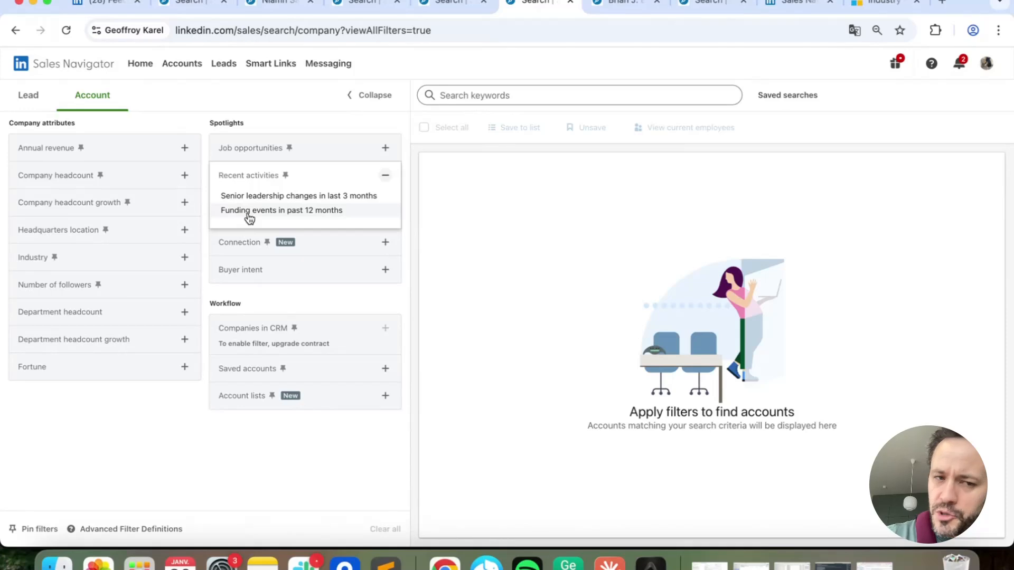
pyautogui.click(316, 242)
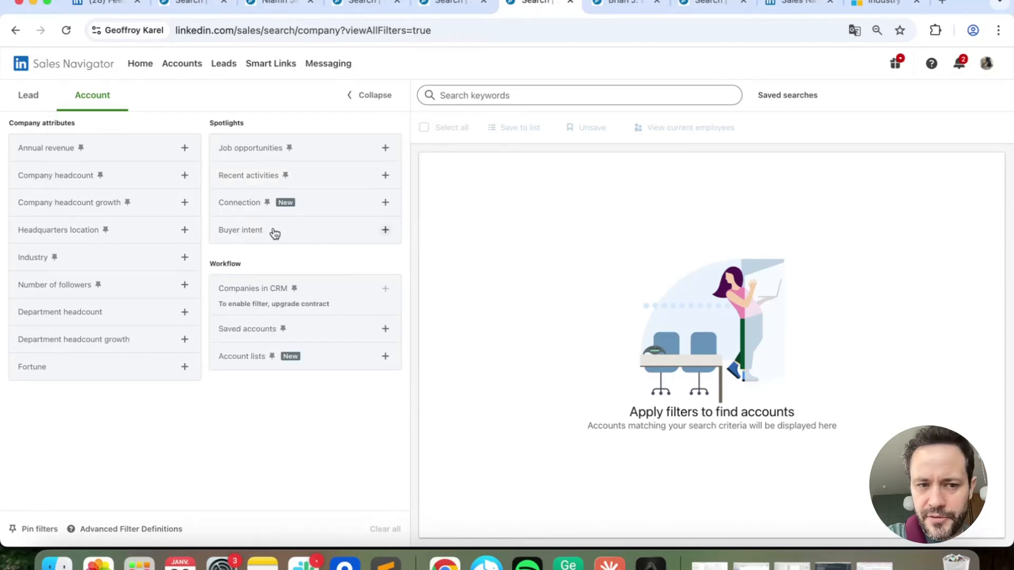
# Review the workflow options for saved accounts and custom account lists.
pyautogui.click(337, 334)
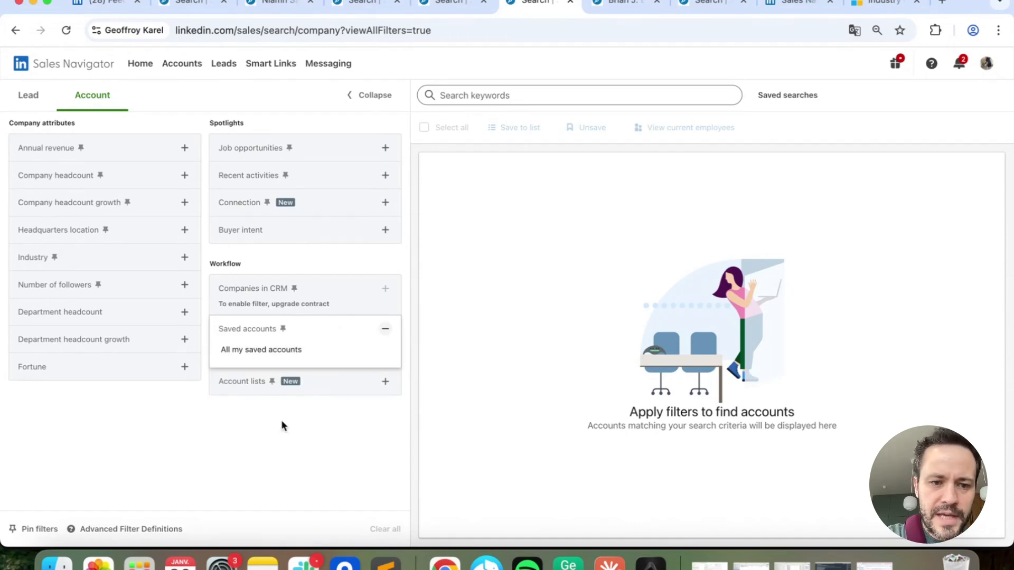
pyautogui.click(344, 381)
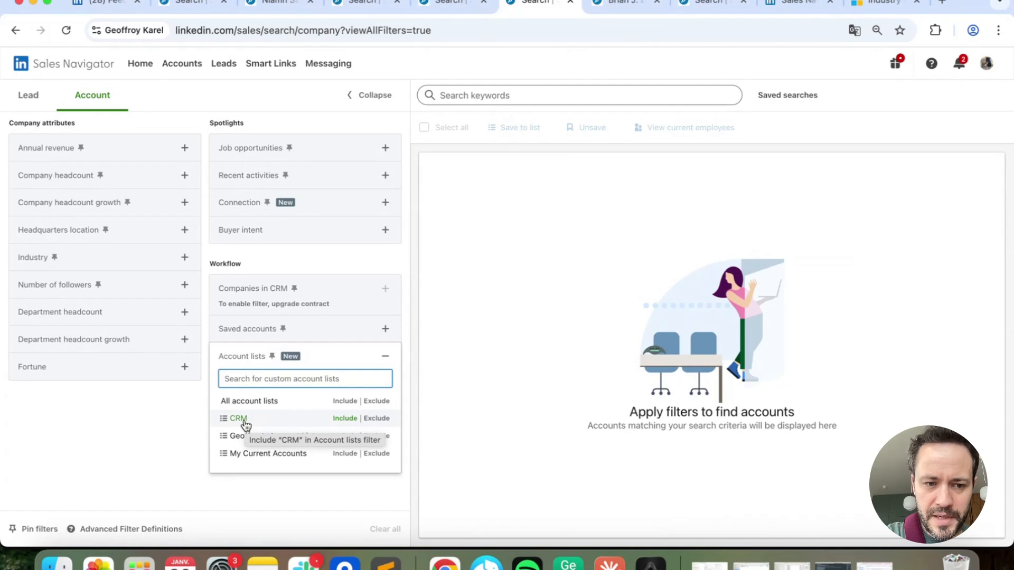
# Filter the accounts by the CRM account list, look over the matching companies and remove the filter again.
pyautogui.click(247, 425)
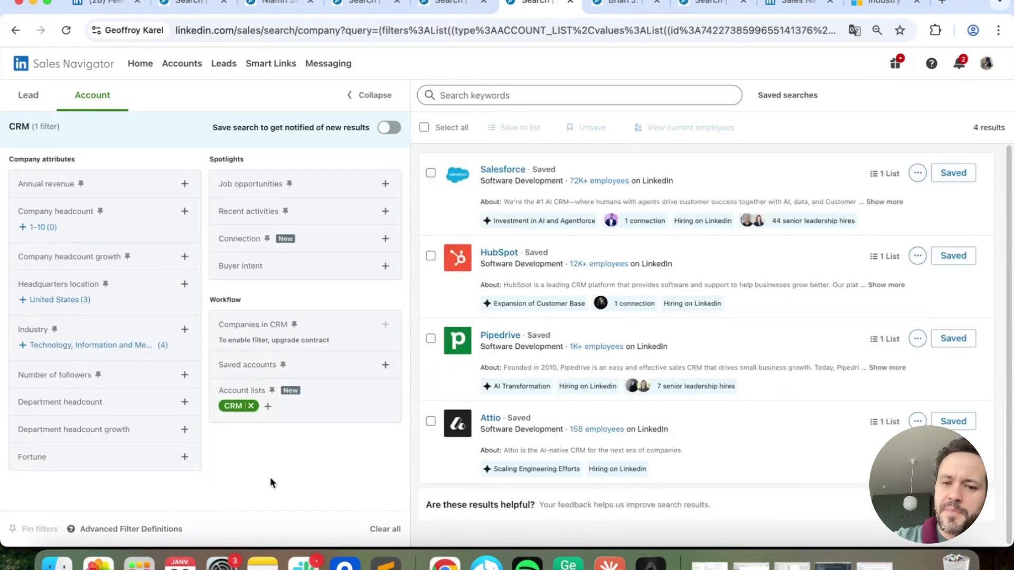
pyautogui.scroll(-1, 708, 371)
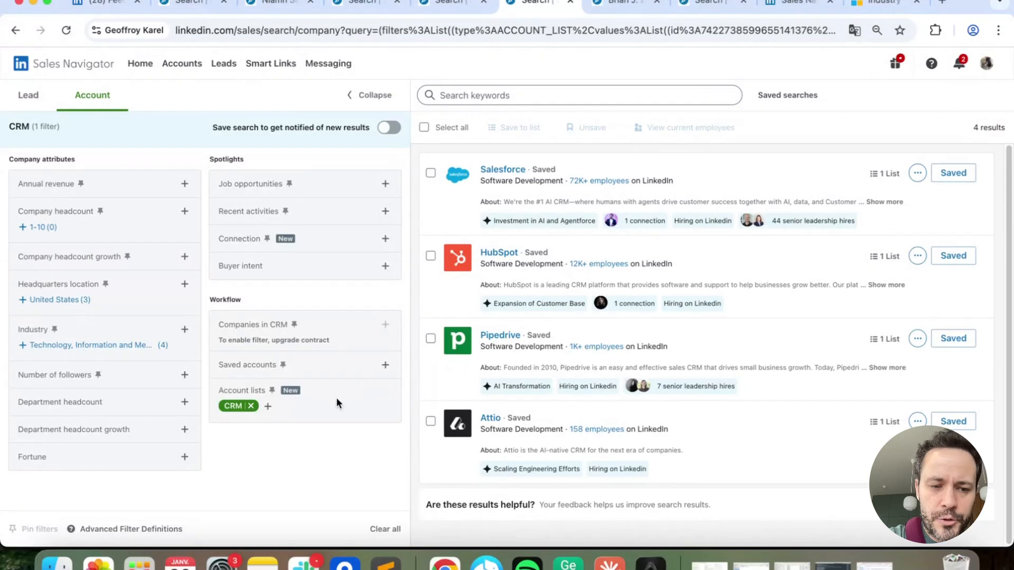
pyautogui.click(251, 406)
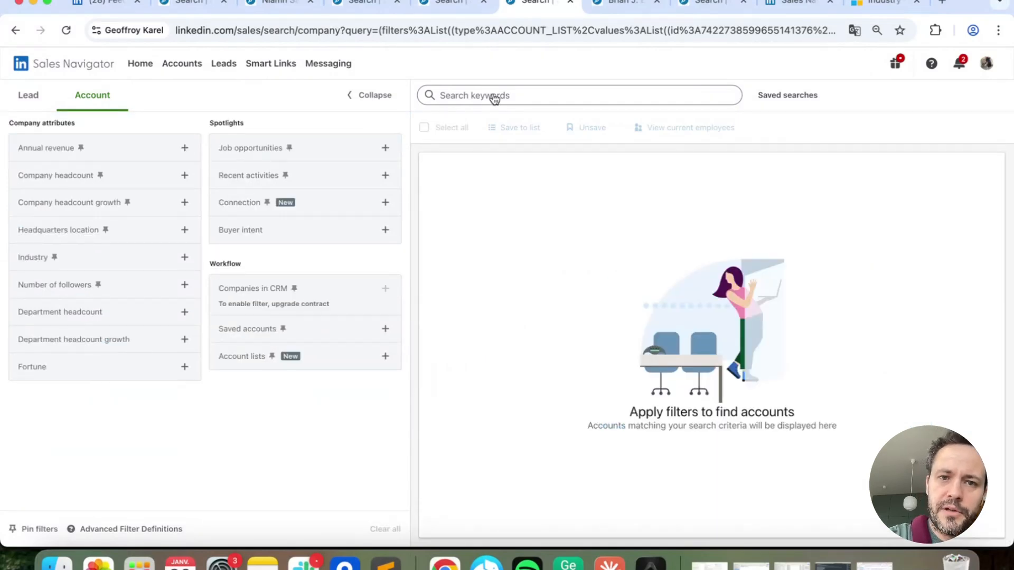
# Search the accounts for "zoho crm" and save the Zoho CRM company to the CRM account list.
pyautogui.click(464, 99)
pyautogui.write('zoh')
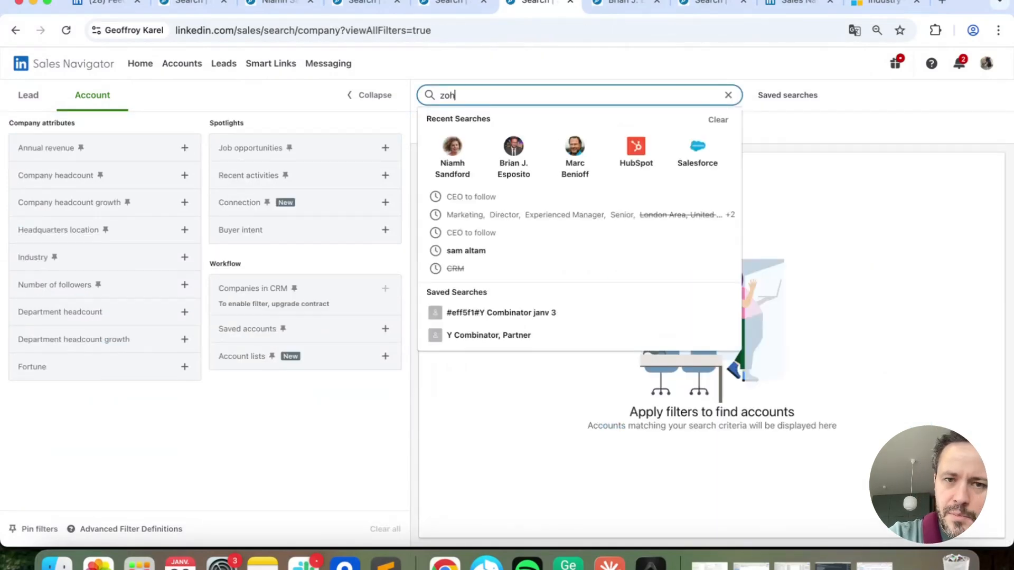
pyautogui.write('o crm')
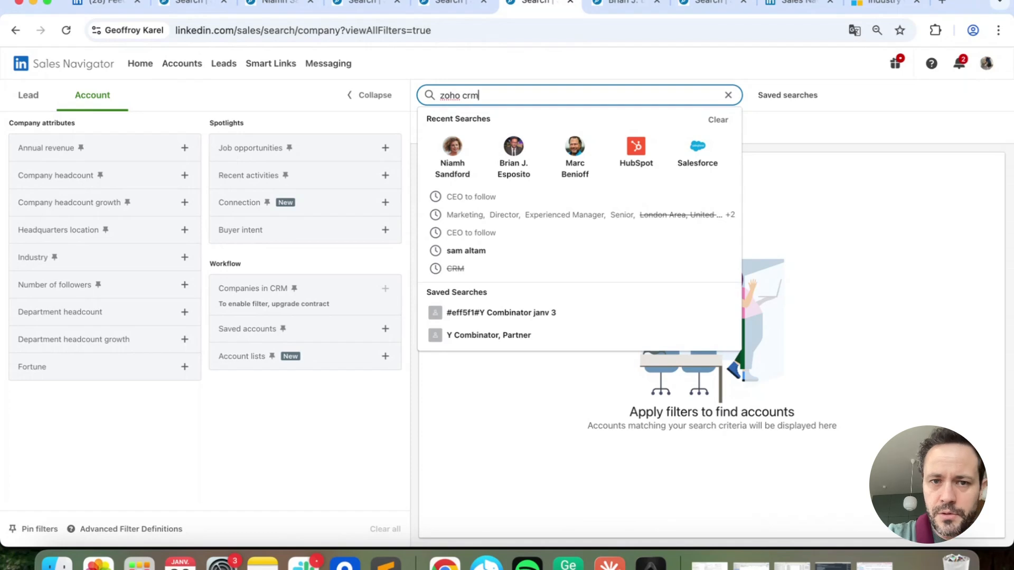
pyautogui.press('Return')
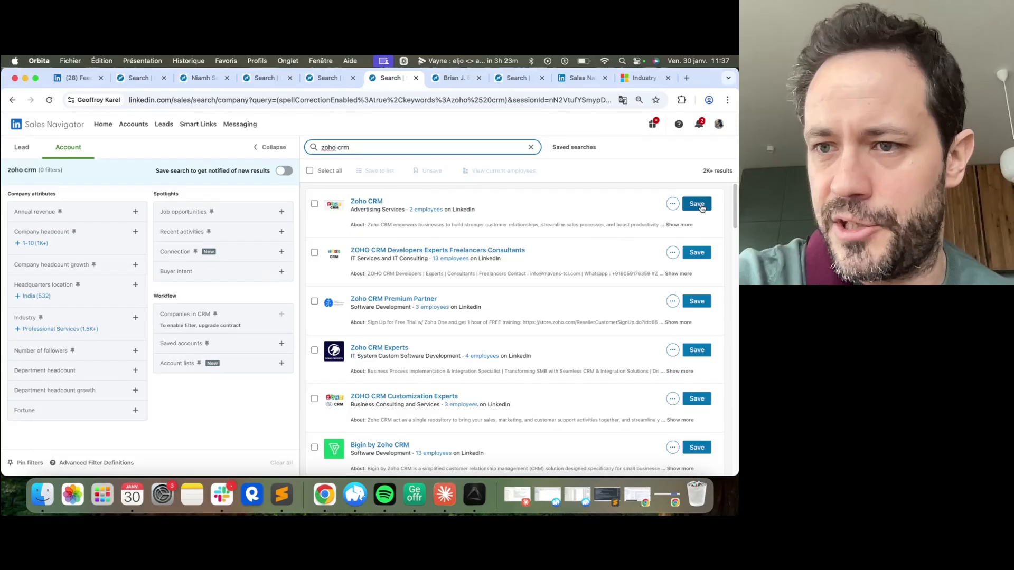
pyautogui.click(702, 207)
pyautogui.click(613, 254)
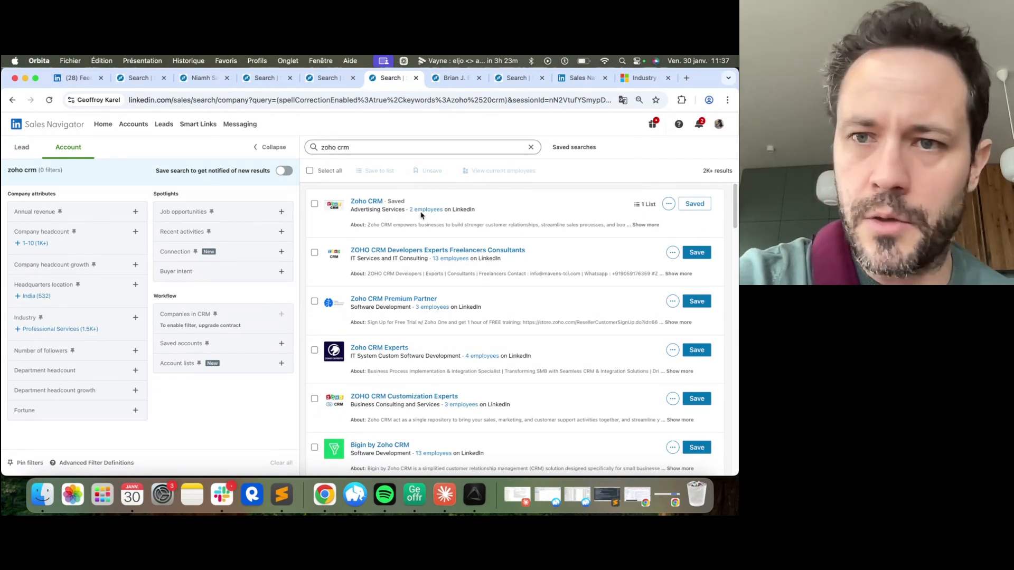
# Clear the keyword search, filter the accounts by the CRM account list and check which companies it contains.
pyautogui.click(531, 147)
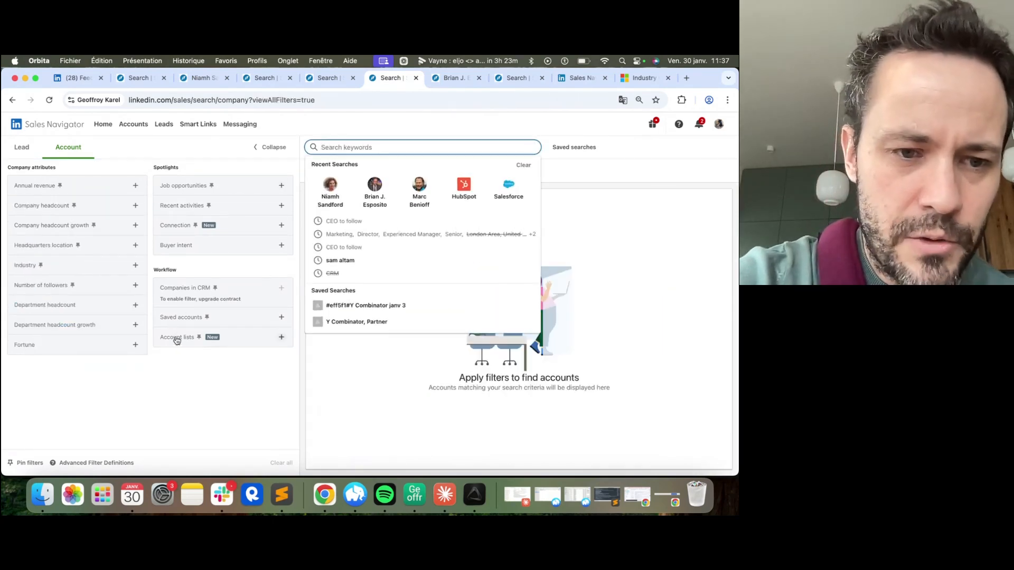
pyautogui.click(177, 340)
pyautogui.click(190, 369)
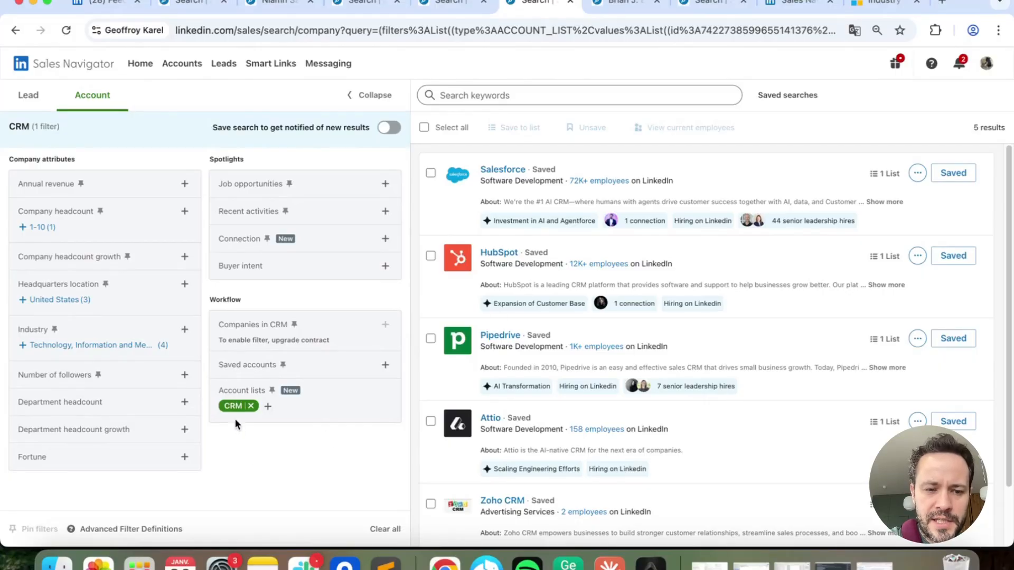
pyautogui.scroll(-2, 661, 431)
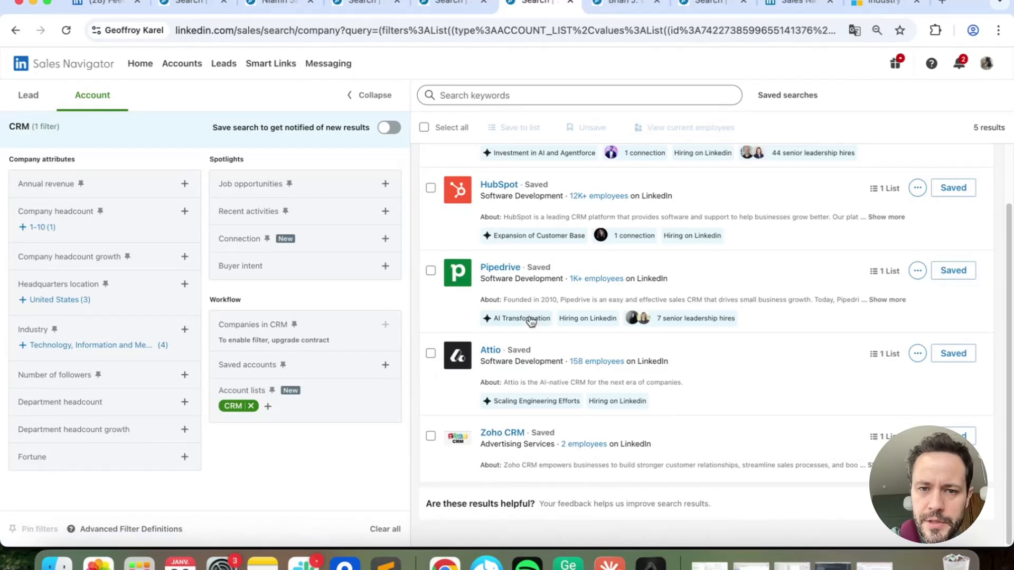
pyautogui.scroll(2, 528, 319)
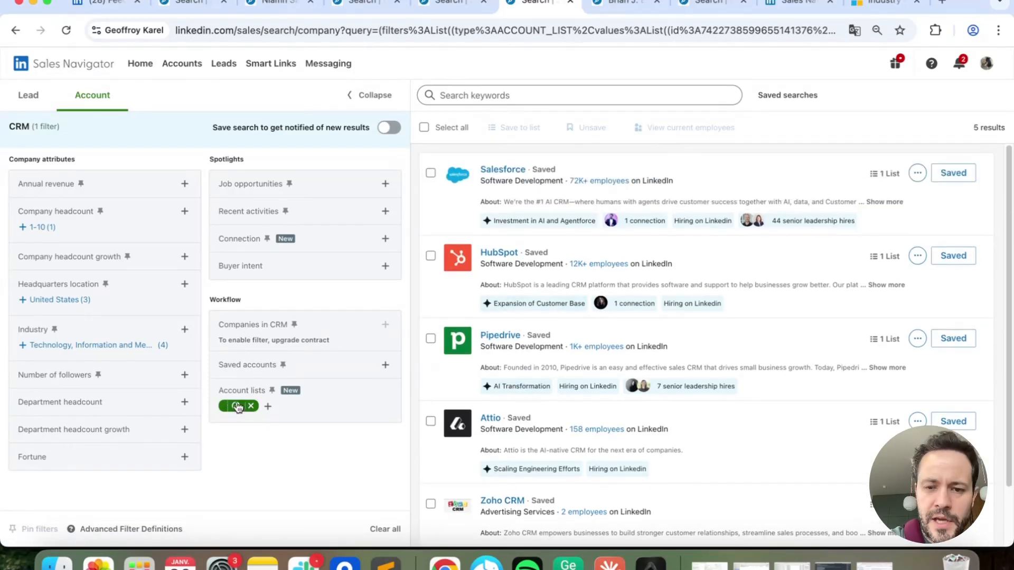
pyautogui.scroll(-2, 581, 429)
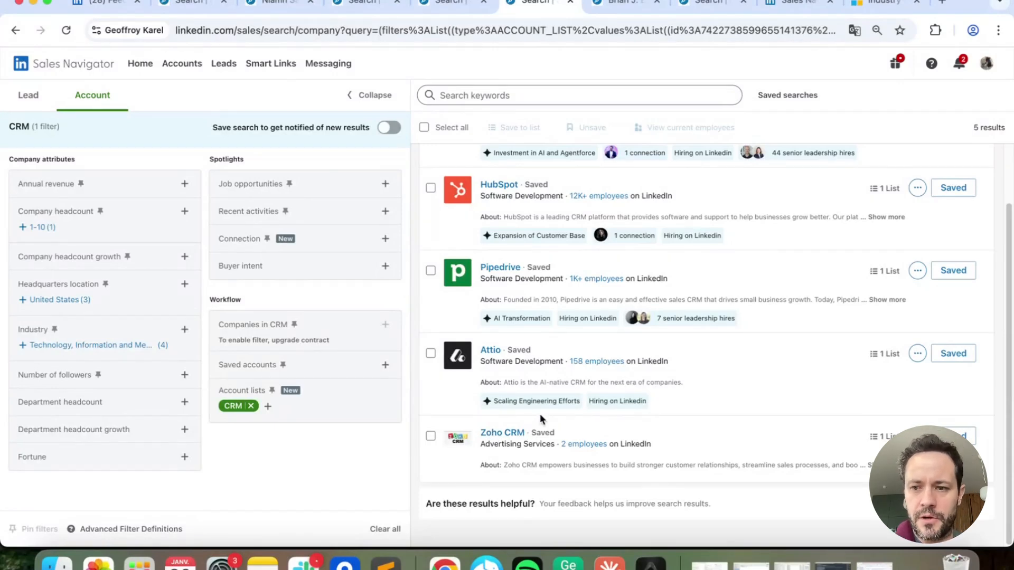
pyautogui.scroll(2, 713, 314)
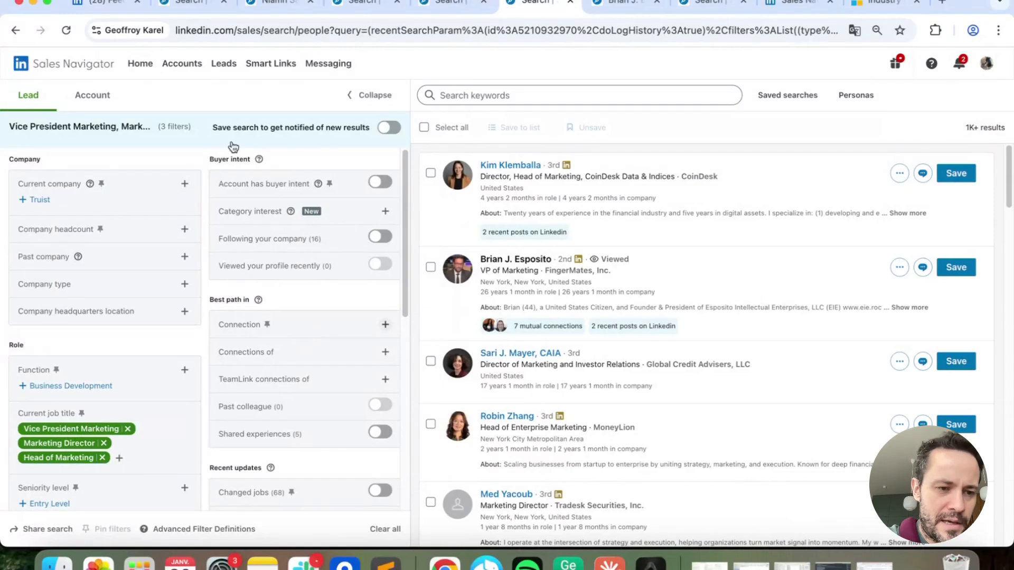
# Save the New York financial services search for marketing job titles with new-result notifications, and open it from the saved lead searches.
pyautogui.scroll(-3, 187, 411)
pyautogui.scroll(-5, 104, 306)
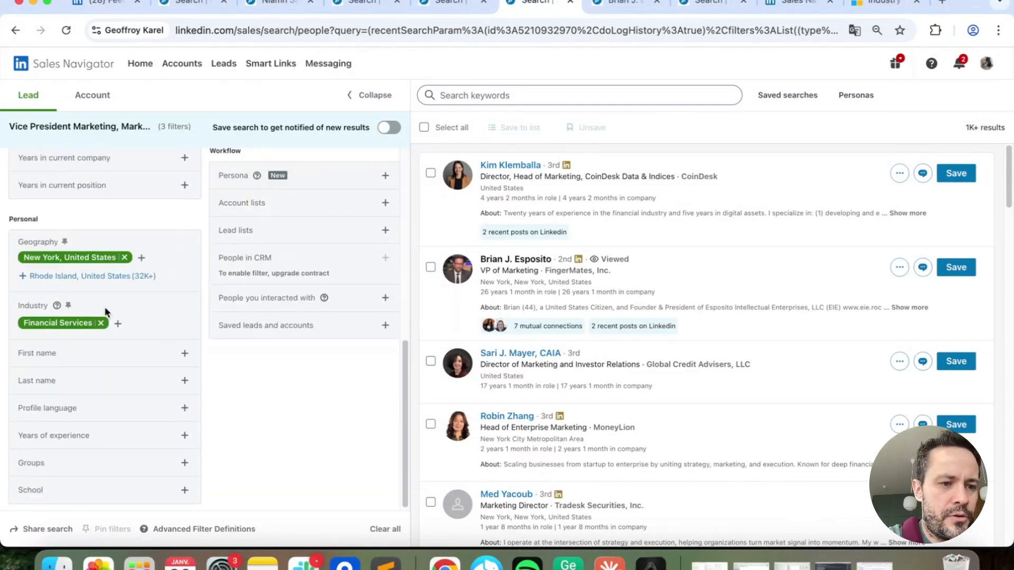
pyautogui.scroll(4, 67, 213)
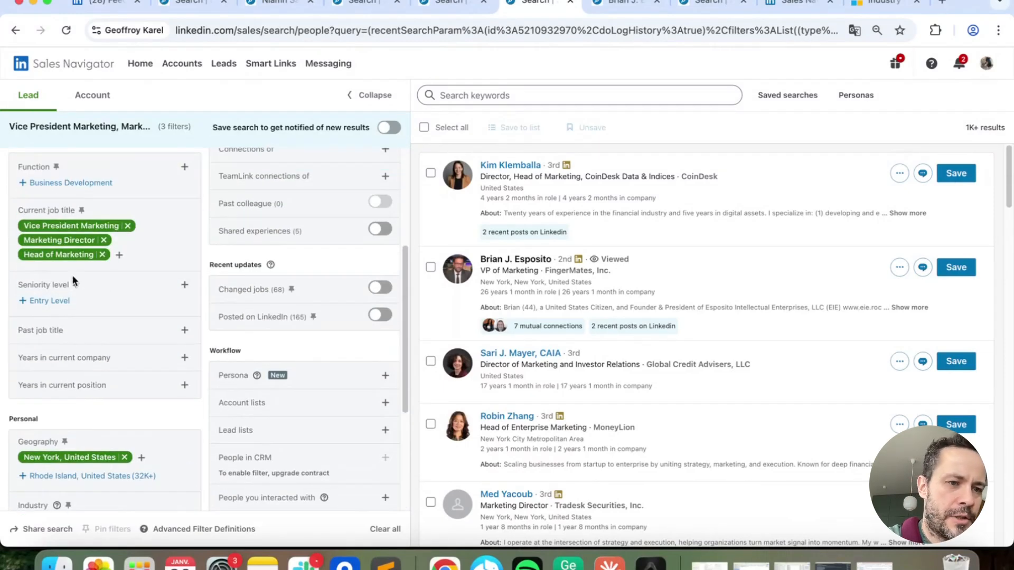
pyautogui.scroll(-2, 340, 345)
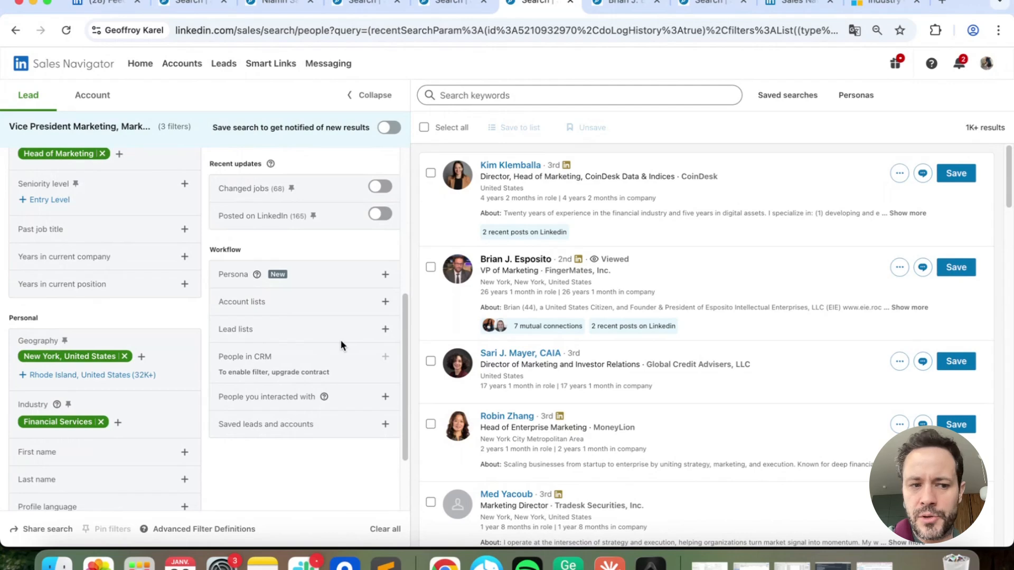
pyautogui.scroll(6, 370, 237)
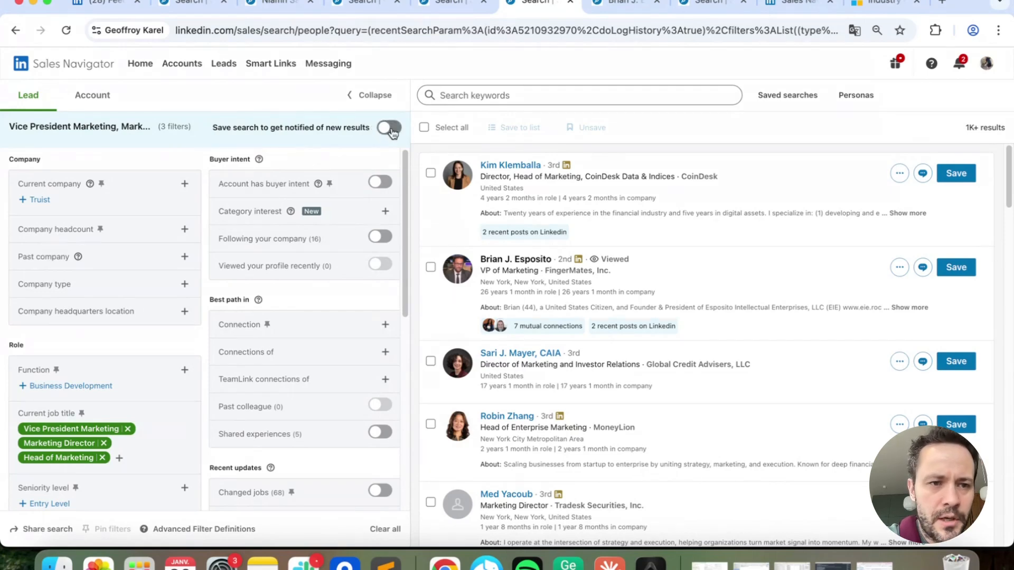
pyautogui.tripleClick(179, 127)
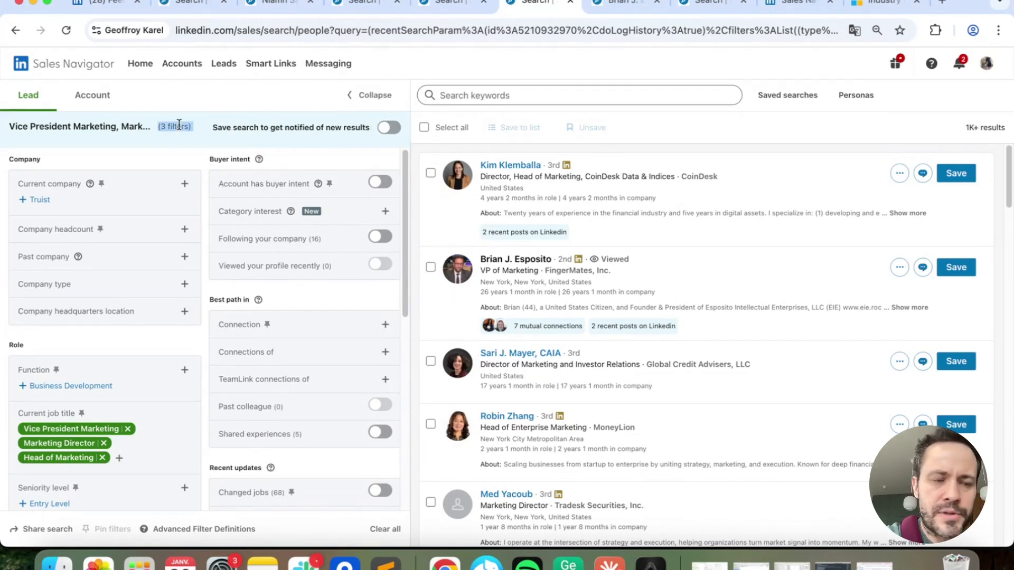
pyautogui.click(389, 127)
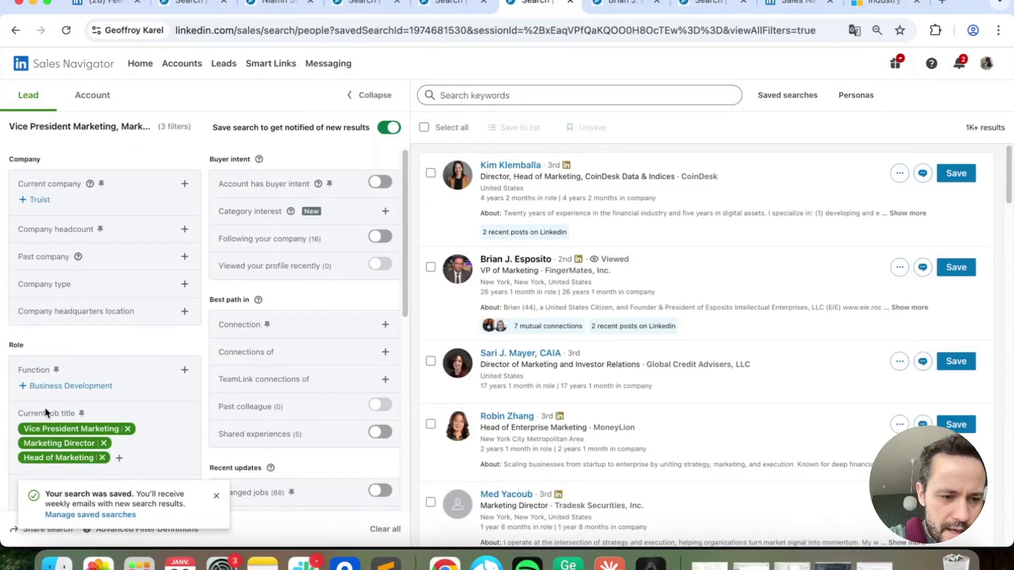
pyautogui.click(80, 515)
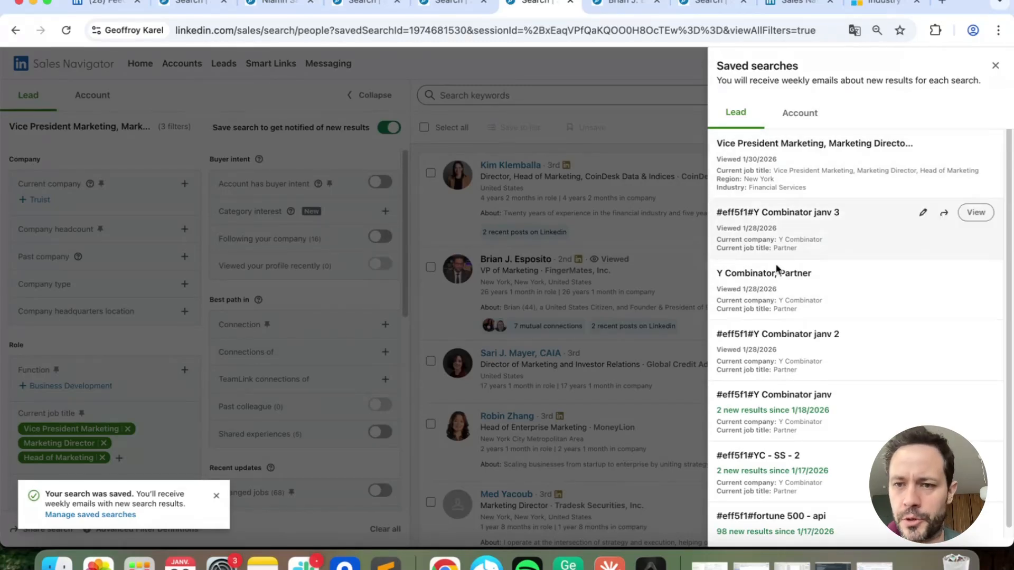
pyautogui.click(761, 144)
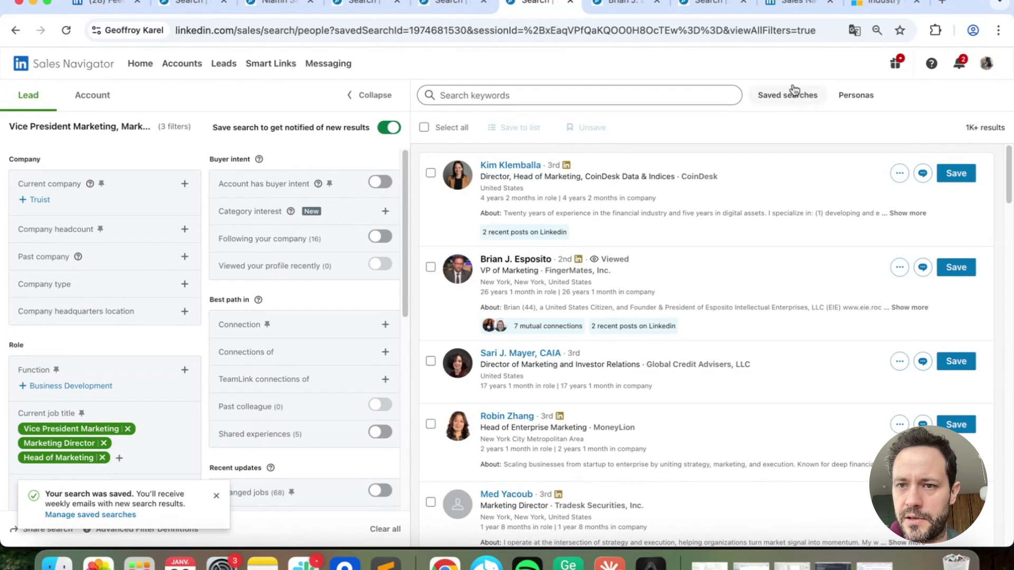
# Open the new results of the saved lead search "#eff5f1#fortune 500 - api" and look through them.
pyautogui.click(786, 94)
pyautogui.scroll(-1, 826, 296)
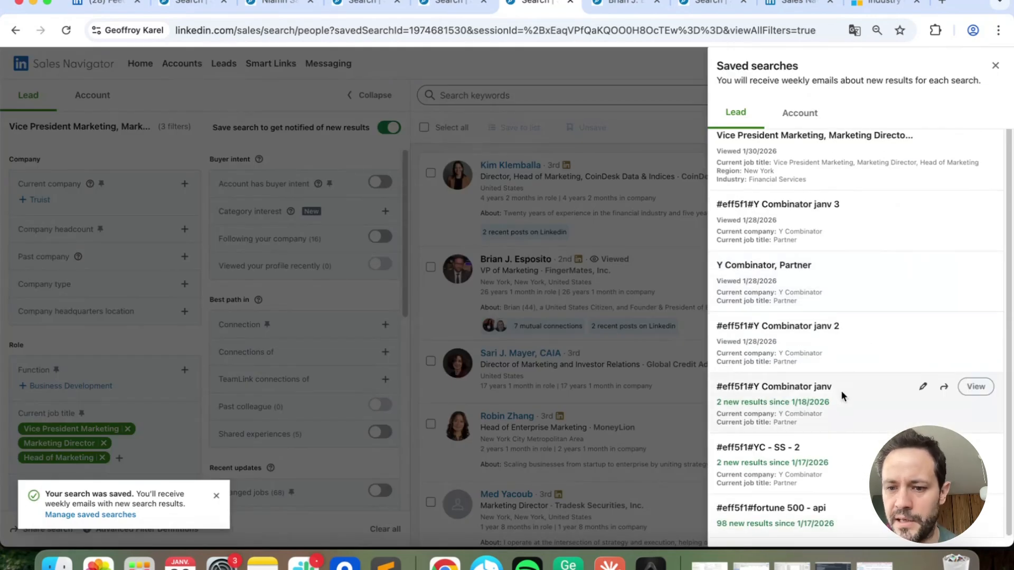
pyautogui.click(764, 522)
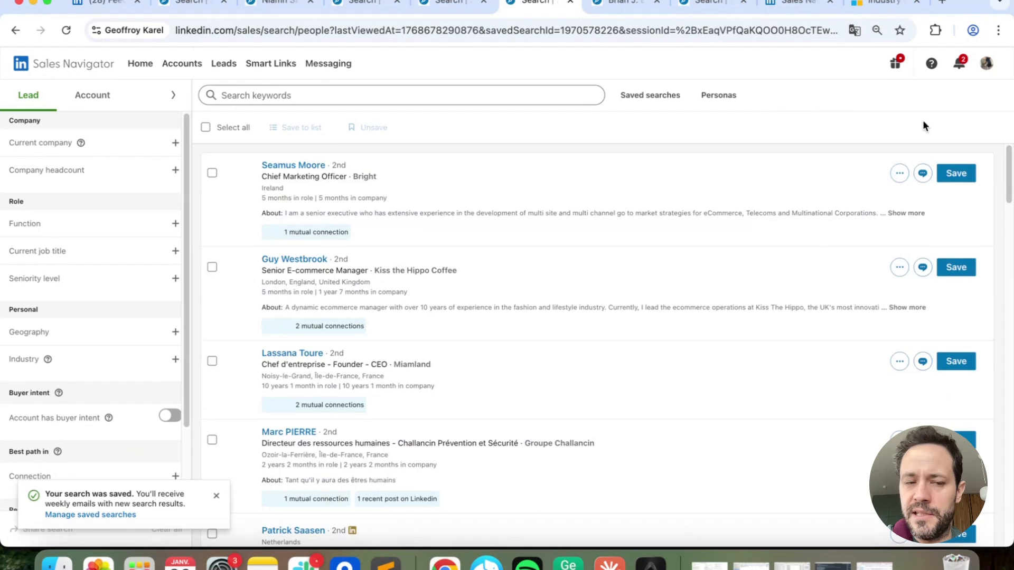
pyautogui.scroll(-7, 667, 242)
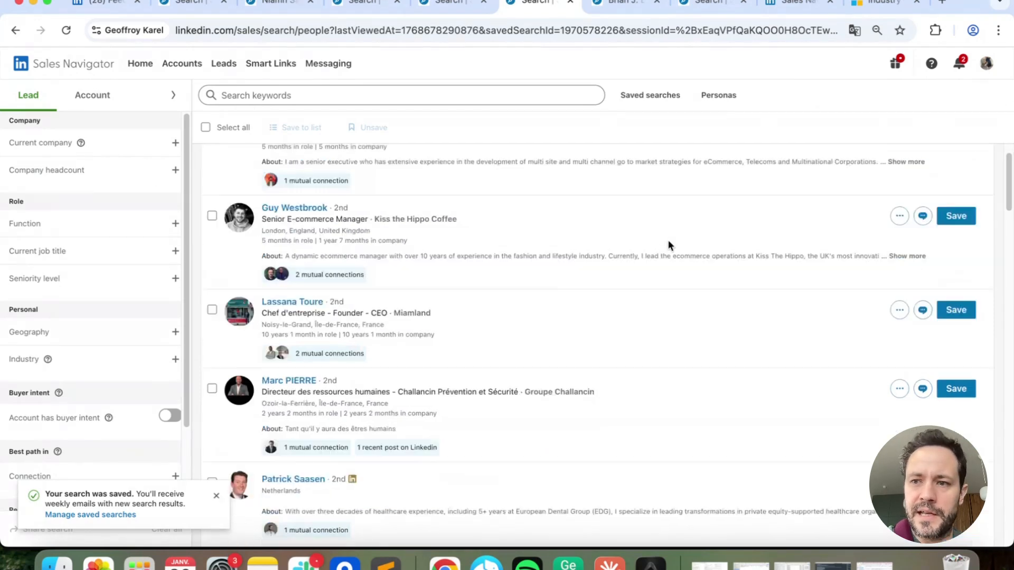
pyautogui.scroll(7, 566, 222)
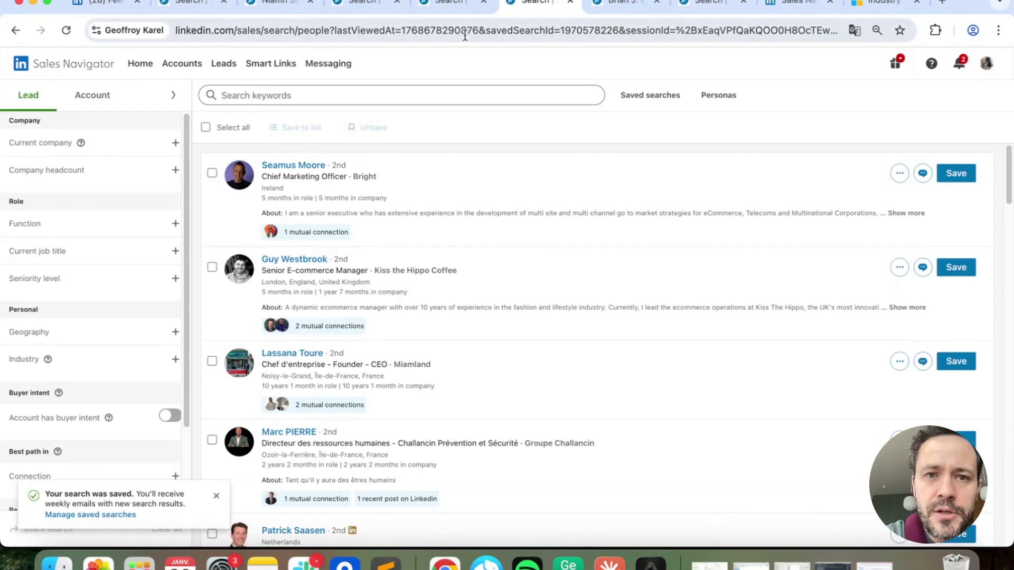
# Examine the lastViewedAt timestamp in the web address of the saved search's new results.
pyautogui.click(442, 30)
pyautogui.click(449, 30)
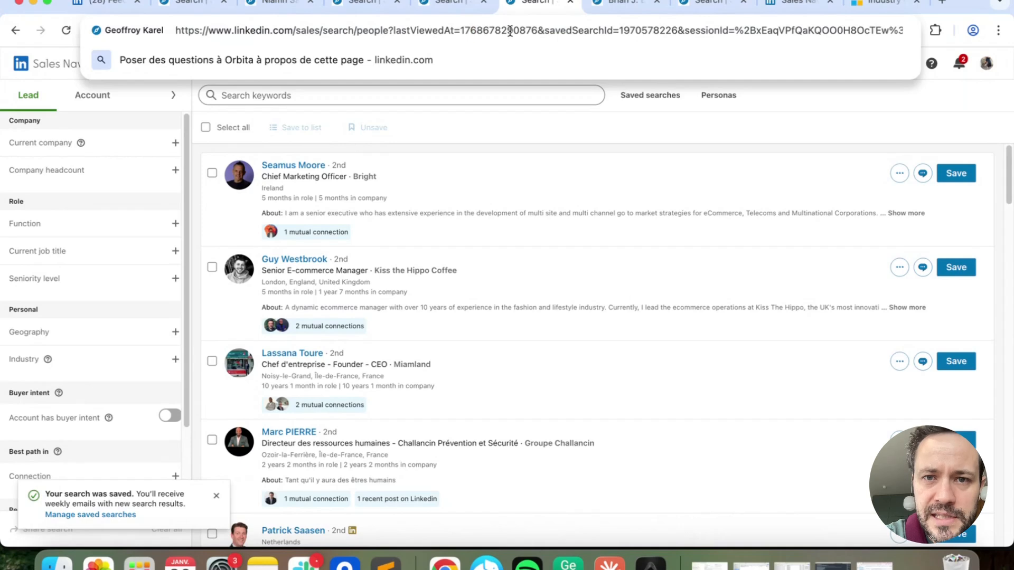
pyautogui.moveTo(537, 30); pyautogui.dragTo(458, 32)
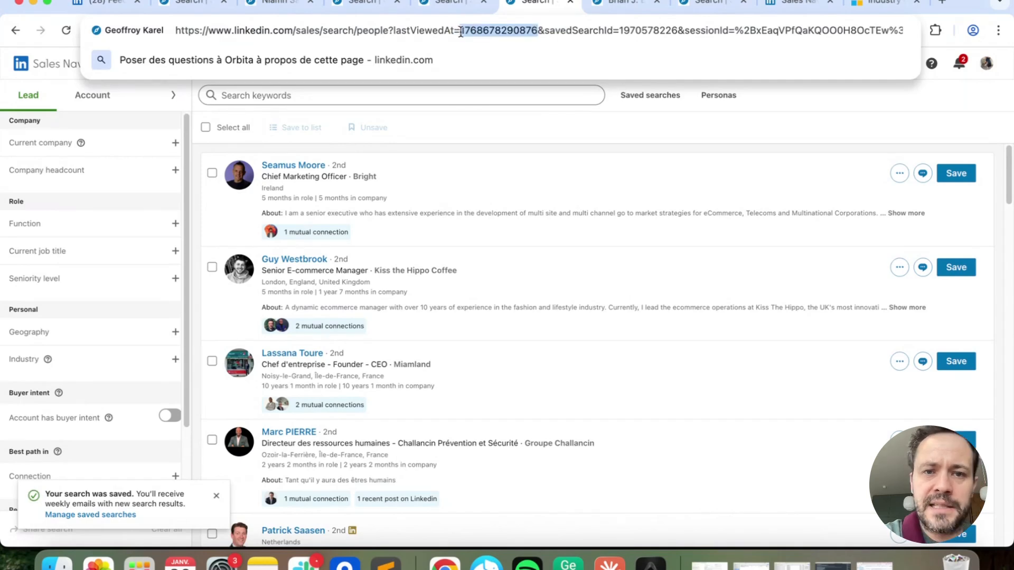
pyautogui.click(675, 140)
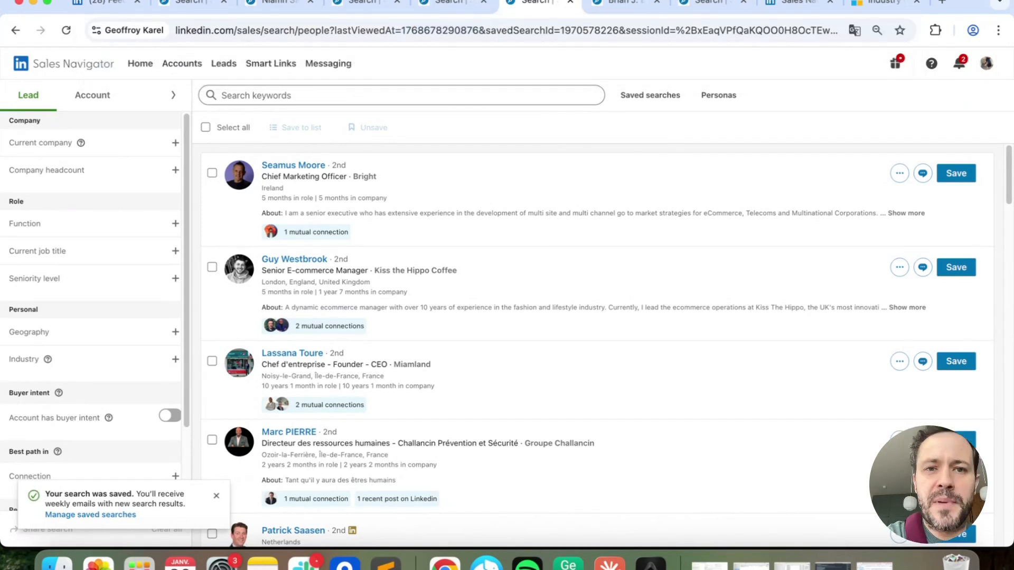
# In the Boolean-title lead search, reuse the current job title expression (VP OR Director OR "Head of") AND Marketing as a keyword search.
pyautogui.click(425, 27)
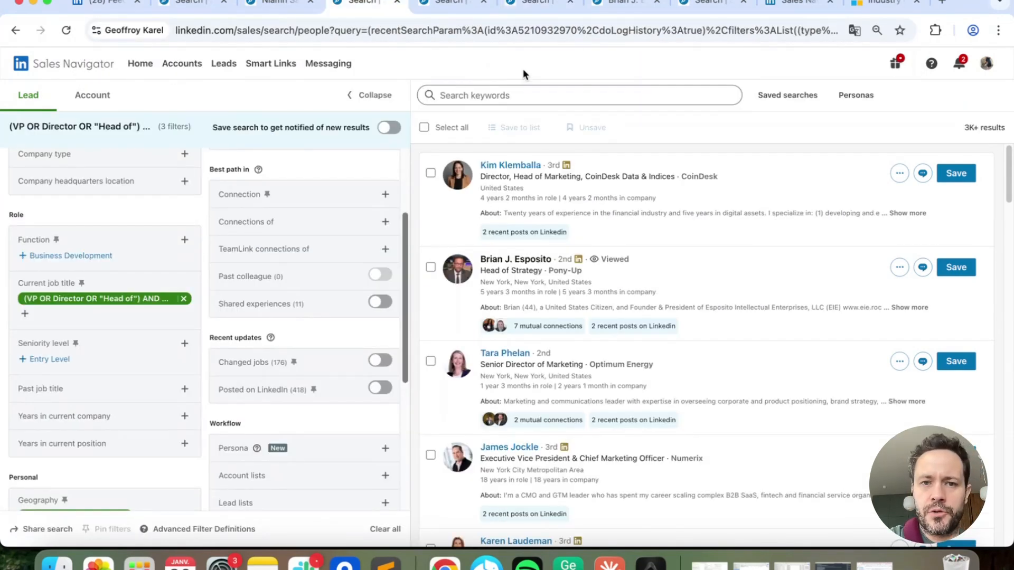
pyautogui.click(543, 94)
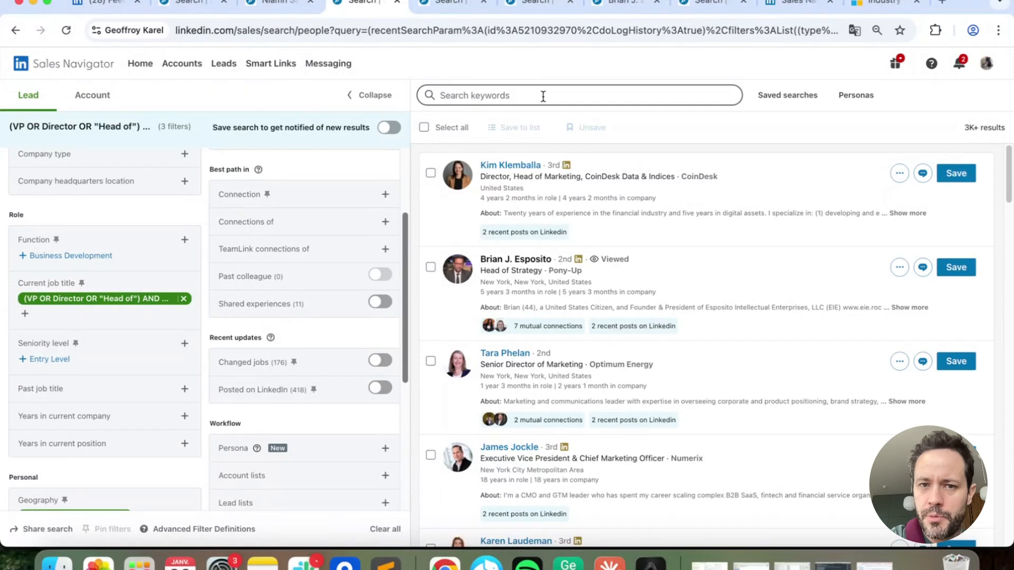
pyautogui.click(416, 70)
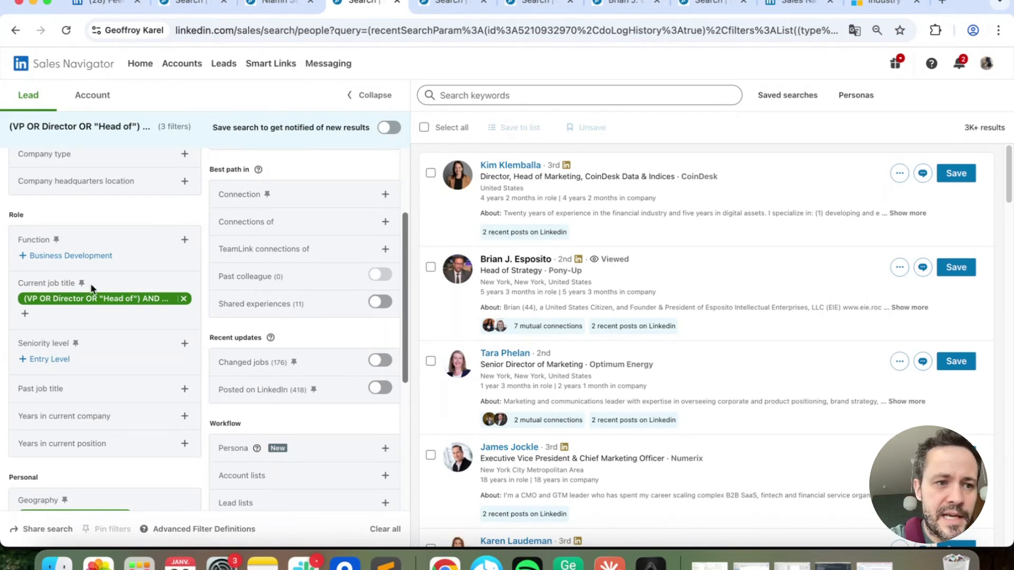
pyautogui.scroll(3, 90, 283)
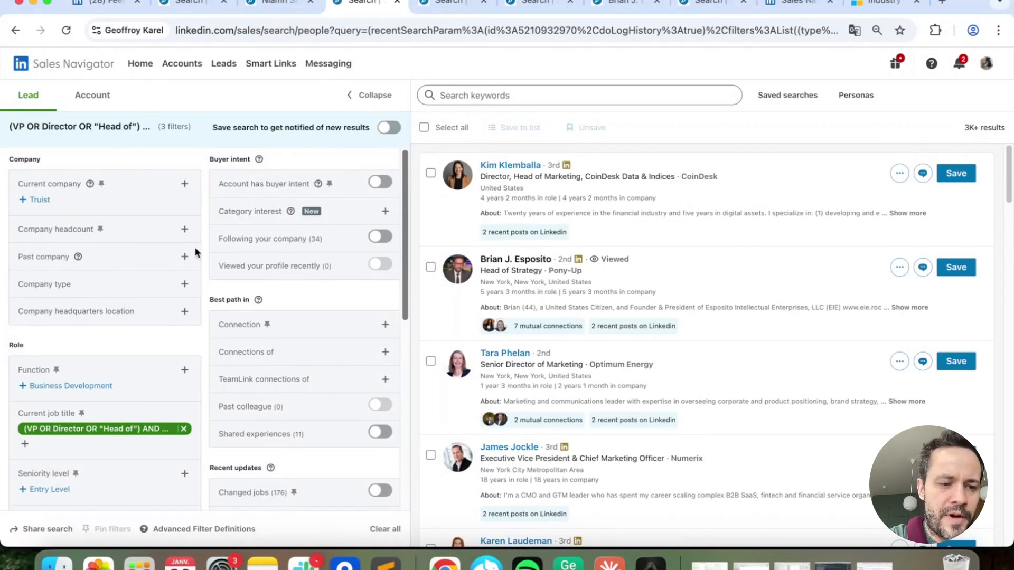
pyautogui.scroll(-2, 95, 319)
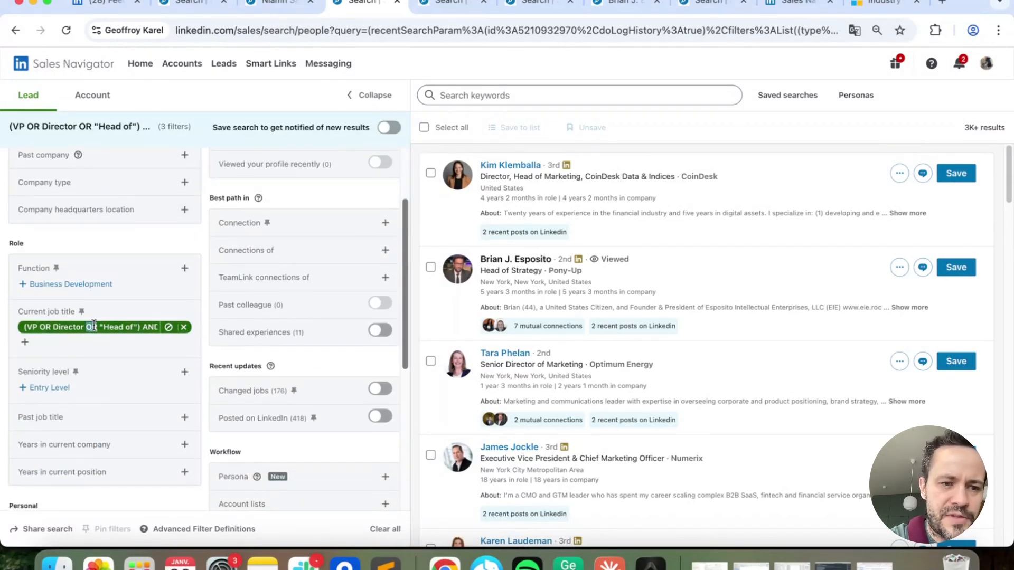
pyautogui.tripleClick(93, 323)
pyautogui.press('super+c')
pyautogui.rightClick(95, 322)
pyautogui.click(165, 355)
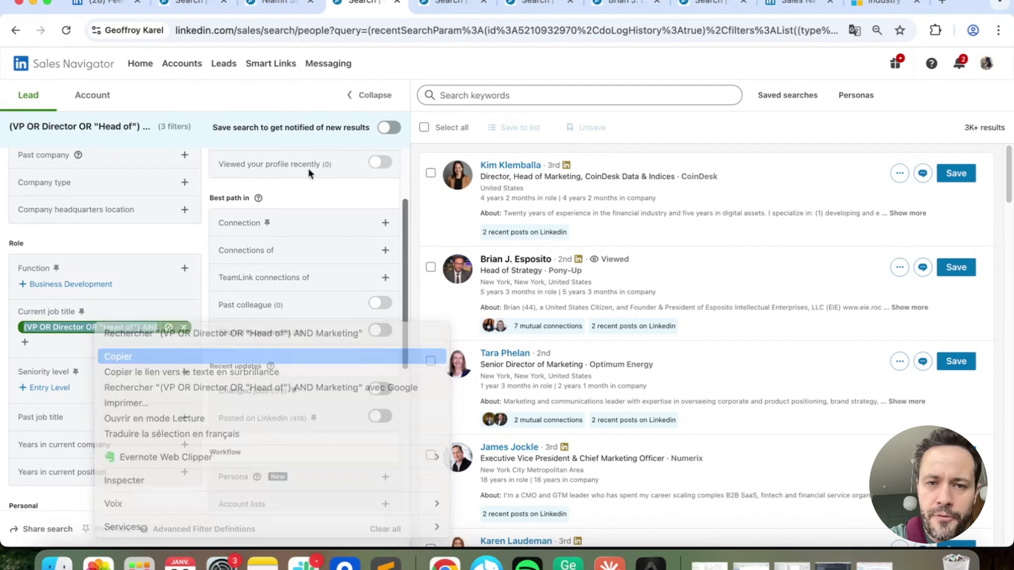
pyautogui.click(446, 95)
pyautogui.press('super+v')
pyautogui.press('Return')
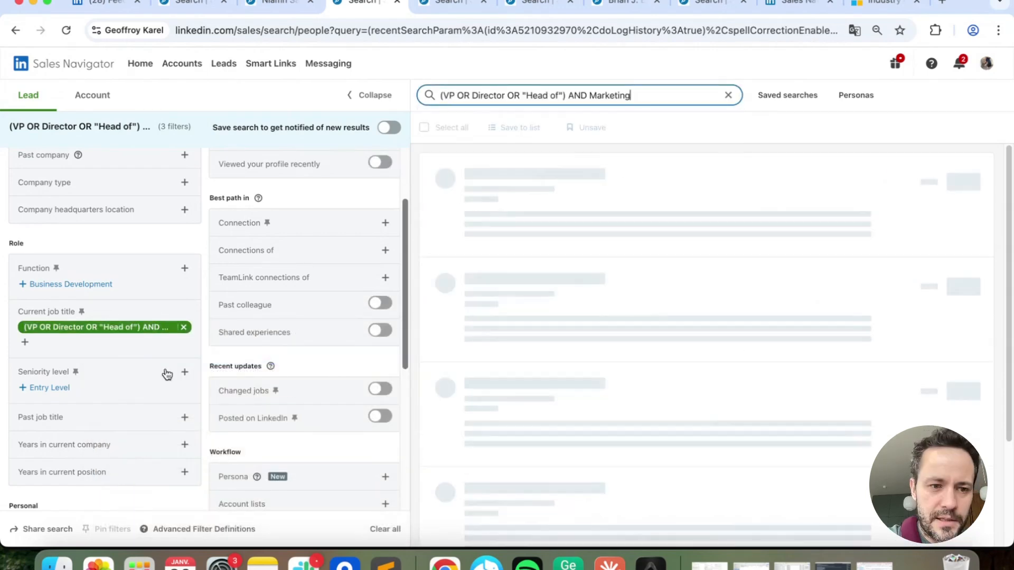
# Remove the current job title filter so the Boolean expression applies only as a keyword search, keeping the other filters.
pyautogui.click(184, 327)
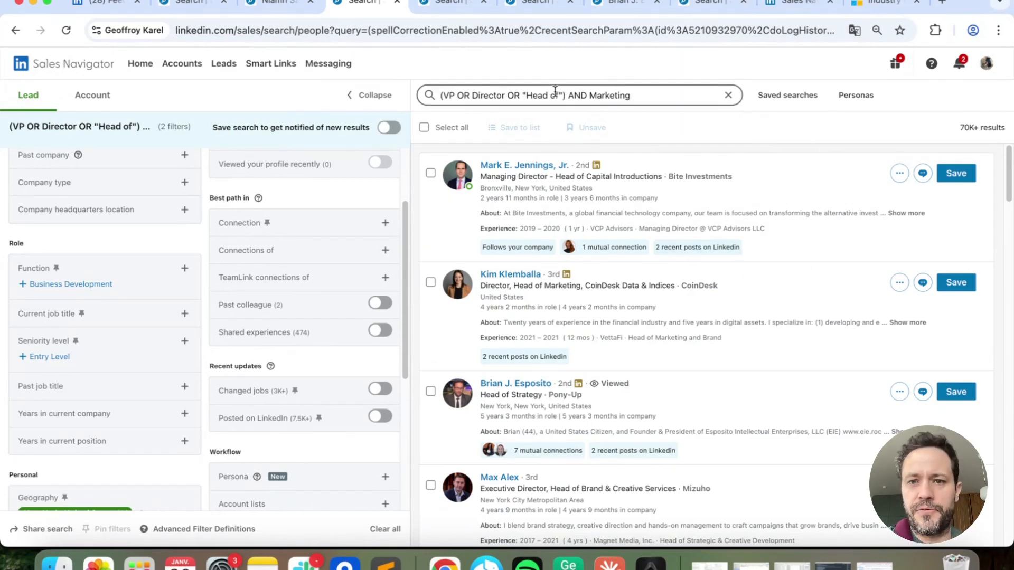
pyautogui.click(646, 95)
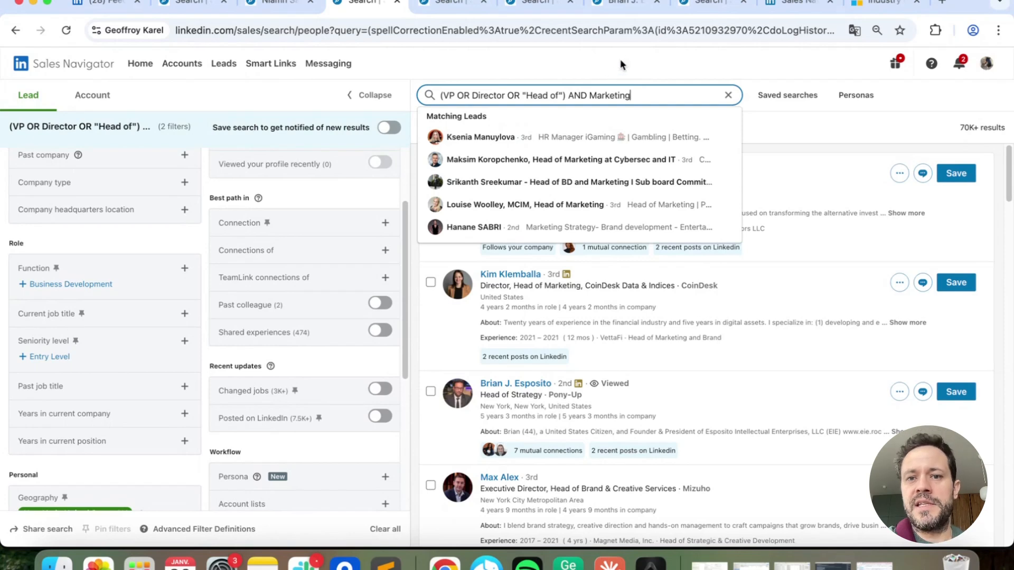
pyautogui.click(633, 68)
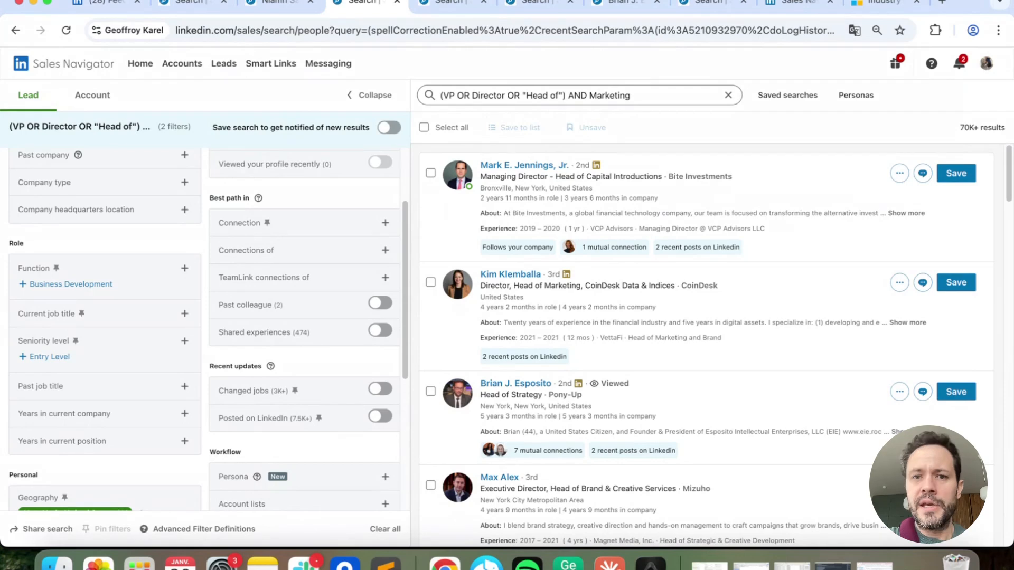
pyautogui.click(640, 95)
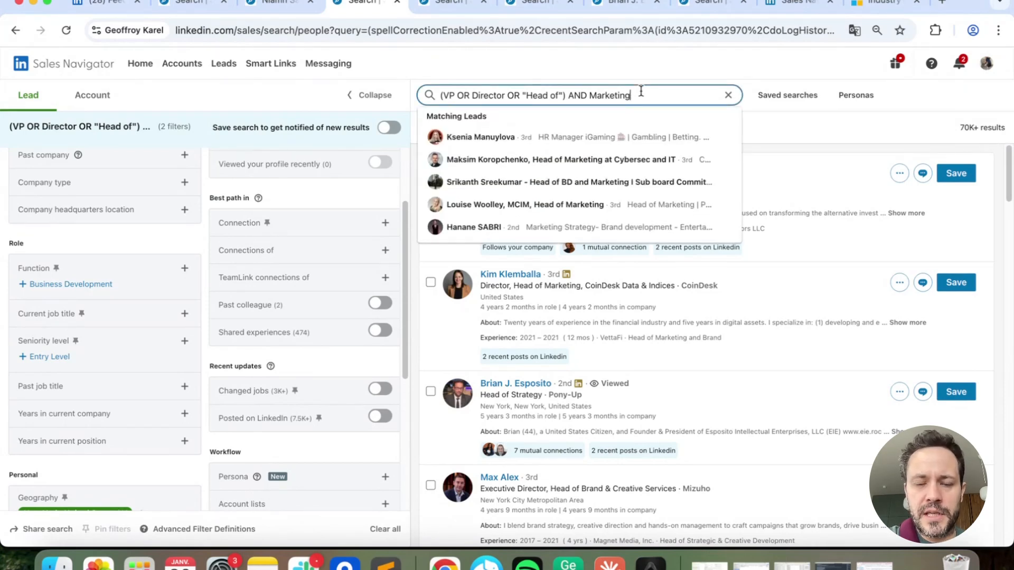
pyautogui.click(484, 78)
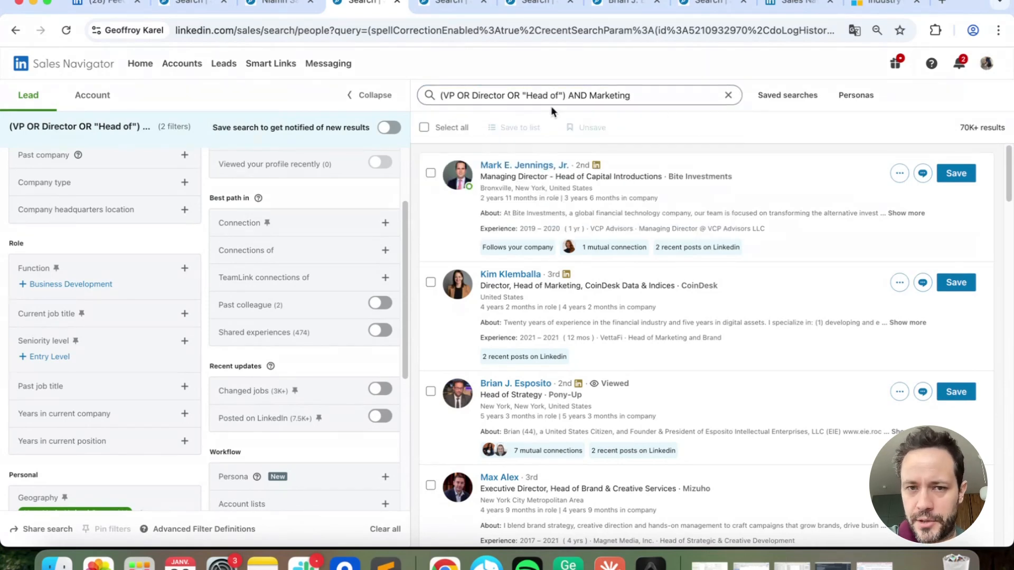
# Reapply (VP OR Director OR "Head of") AND Marketing as the current job title filter and clear the keyword search.
pyautogui.click(38, 320)
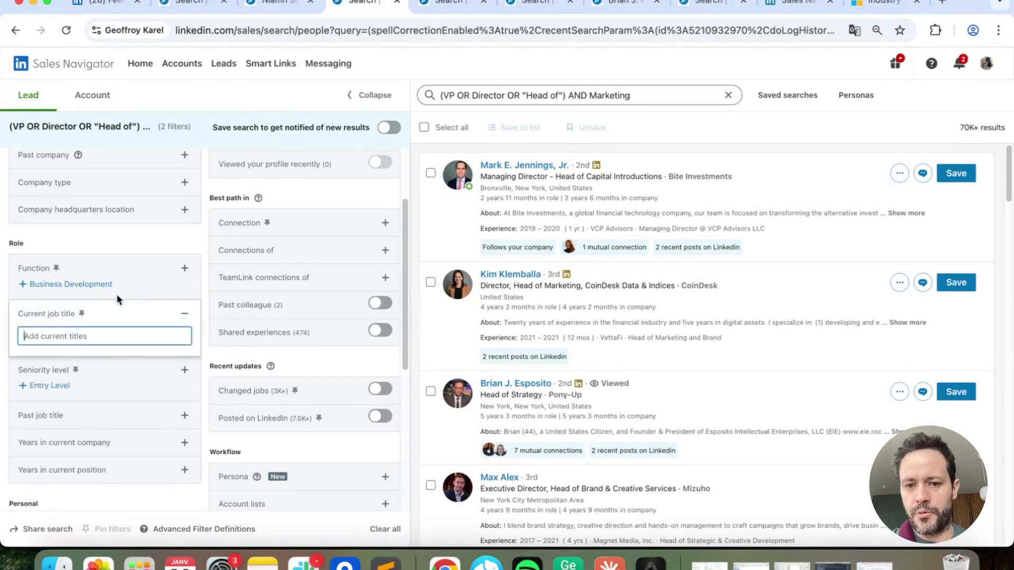
pyautogui.scroll(-2, 116, 293)
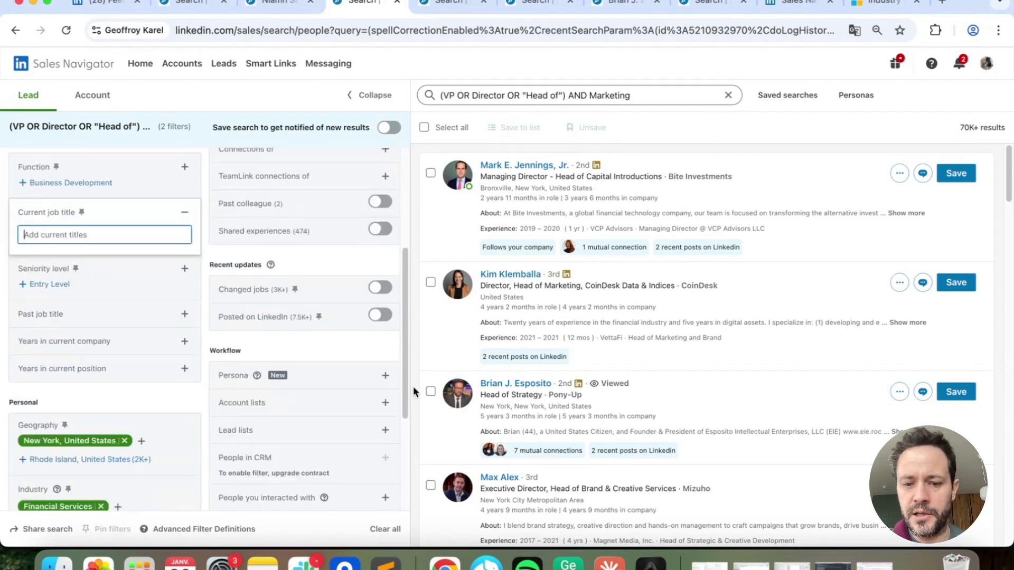
pyautogui.scroll(4, 158, 344)
pyautogui.scroll(-8, 663, 330)
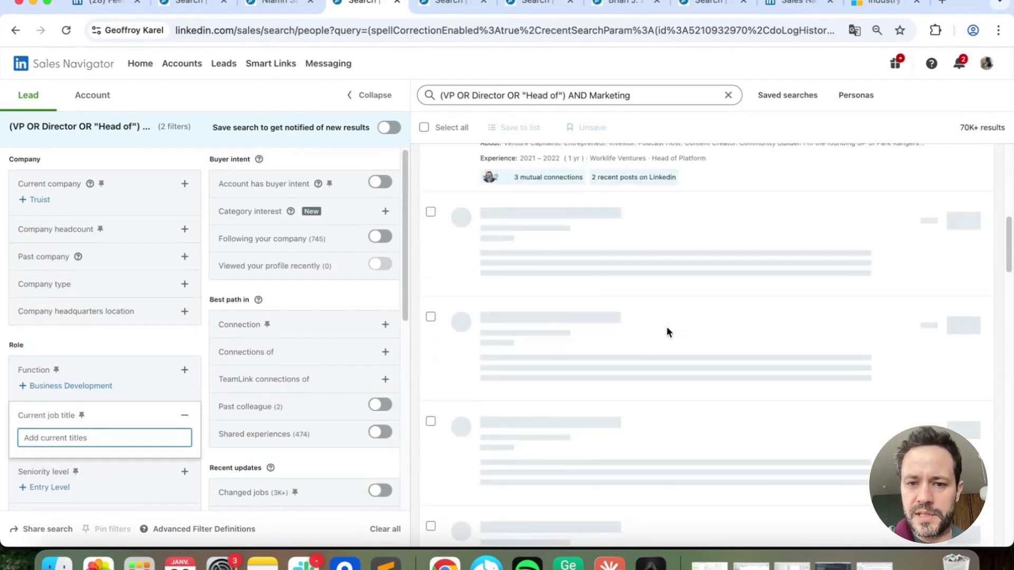
pyautogui.scroll(5, 594, 224)
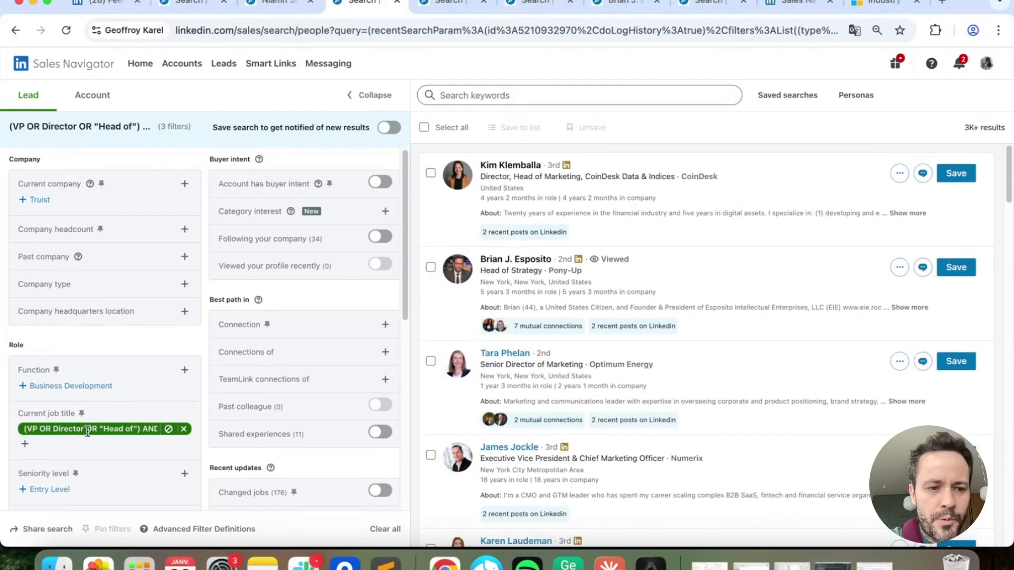
# Search the filtered leads for the keywords "strategic partnership", accept the suggested spelling "strategic partnerships", expand the filters and look through the results.
pyautogui.click(548, 96)
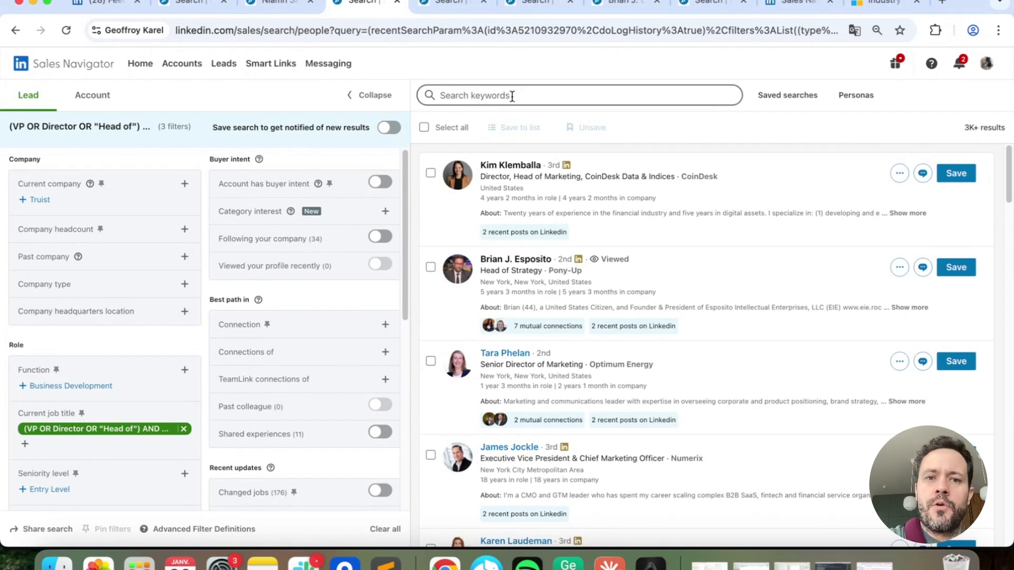
pyautogui.write('strategic ^')
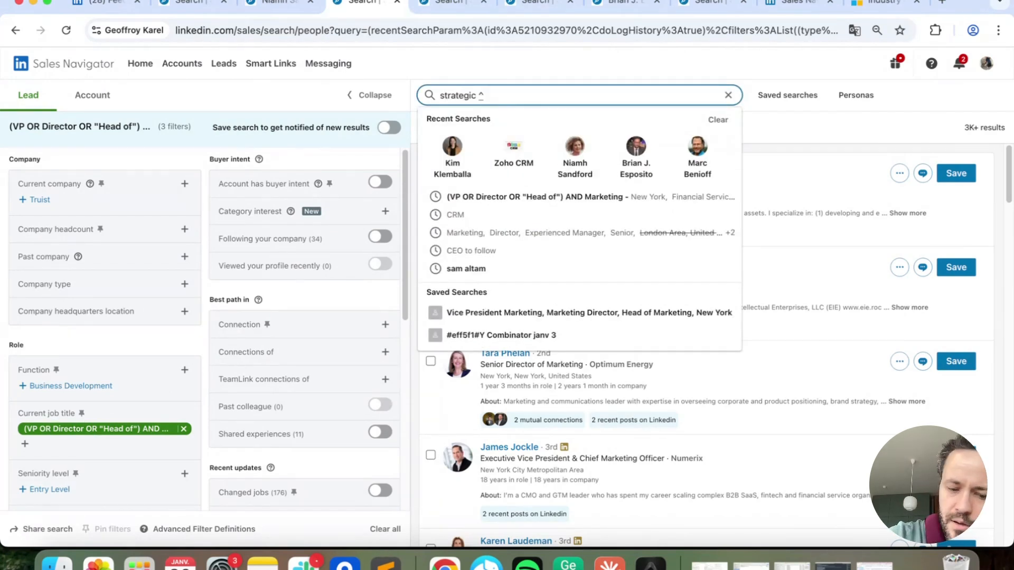
pyautogui.press('BackSpace')
pyautogui.write('p')
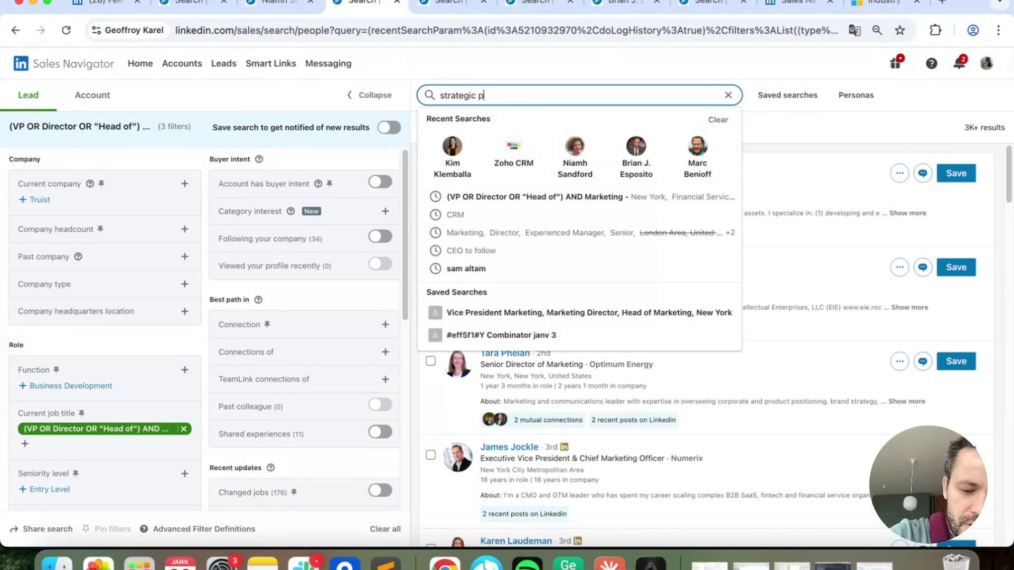
pyautogui.write('artnership')
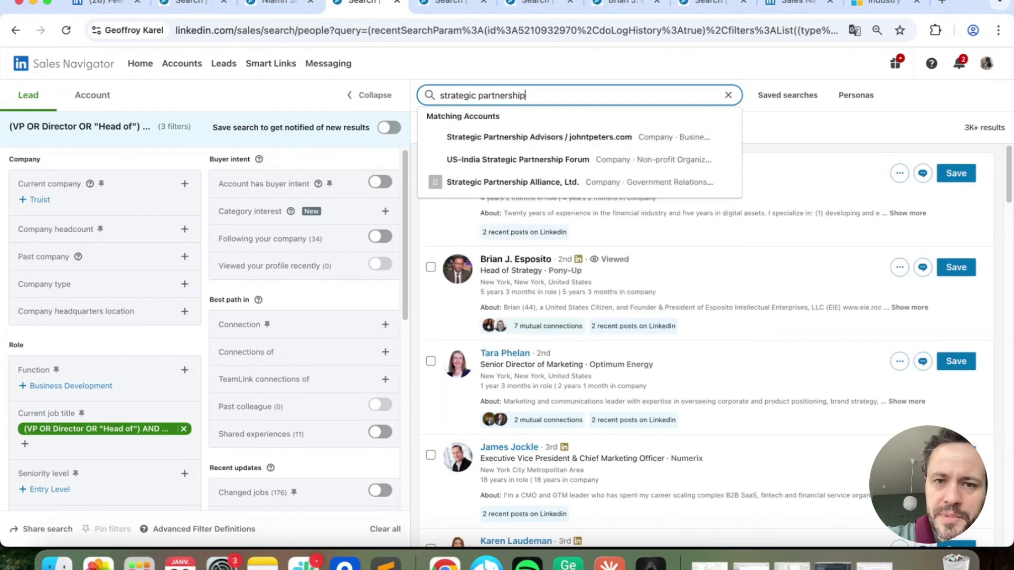
pyautogui.press('Return')
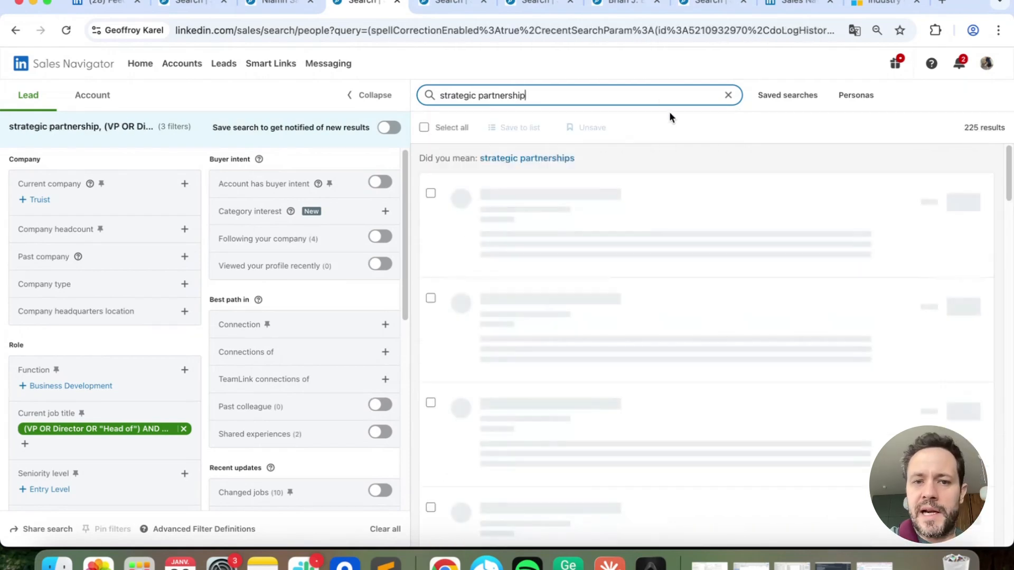
pyautogui.click(528, 159)
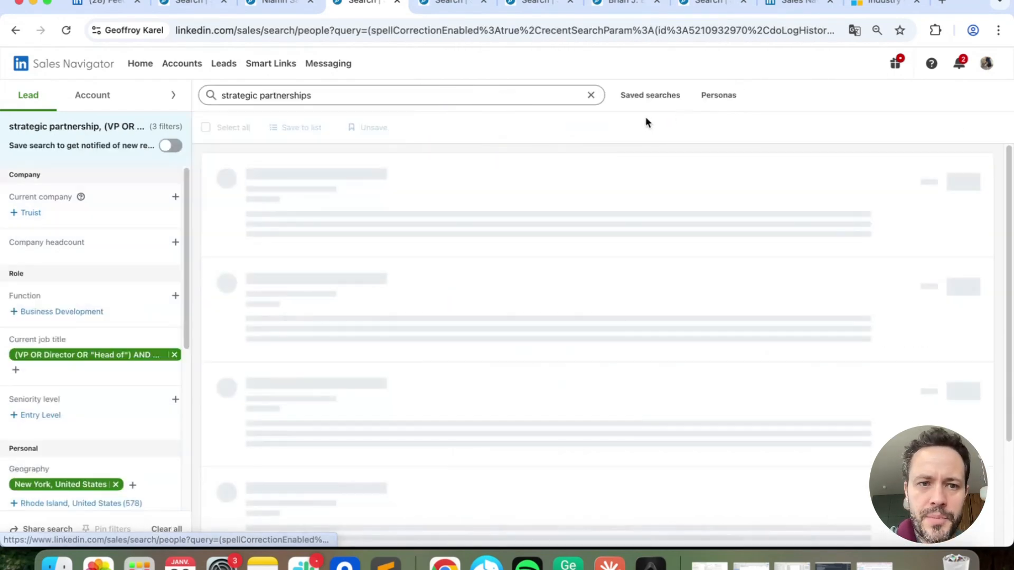
pyautogui.click(171, 95)
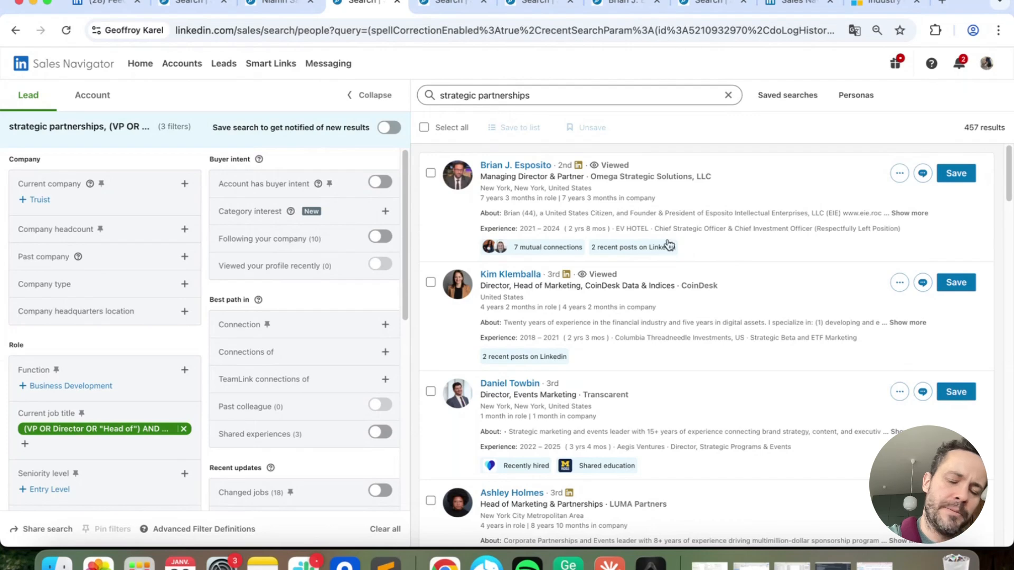
pyautogui.scroll(-3, 757, 248)
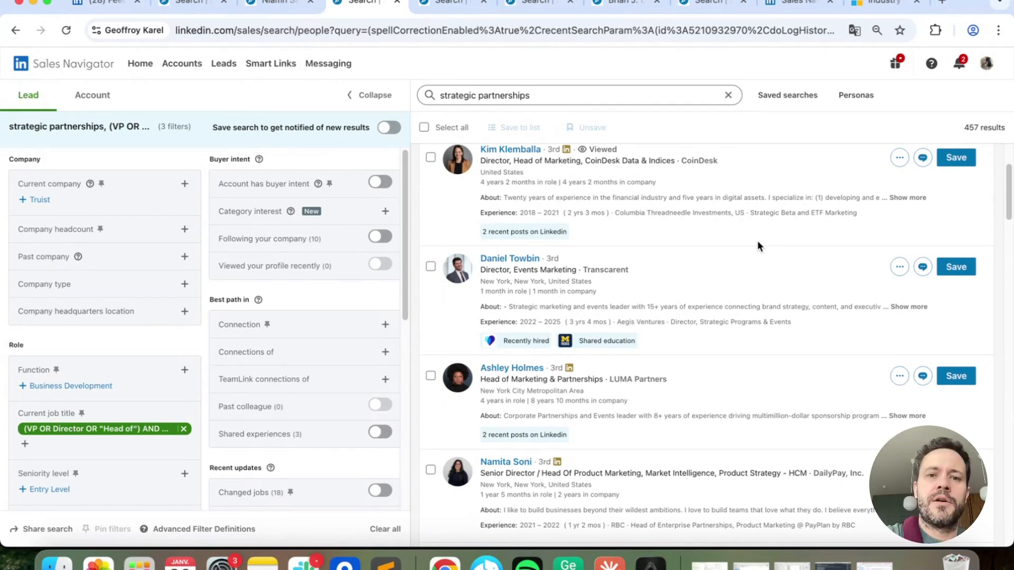
pyautogui.scroll(3, 663, 242)
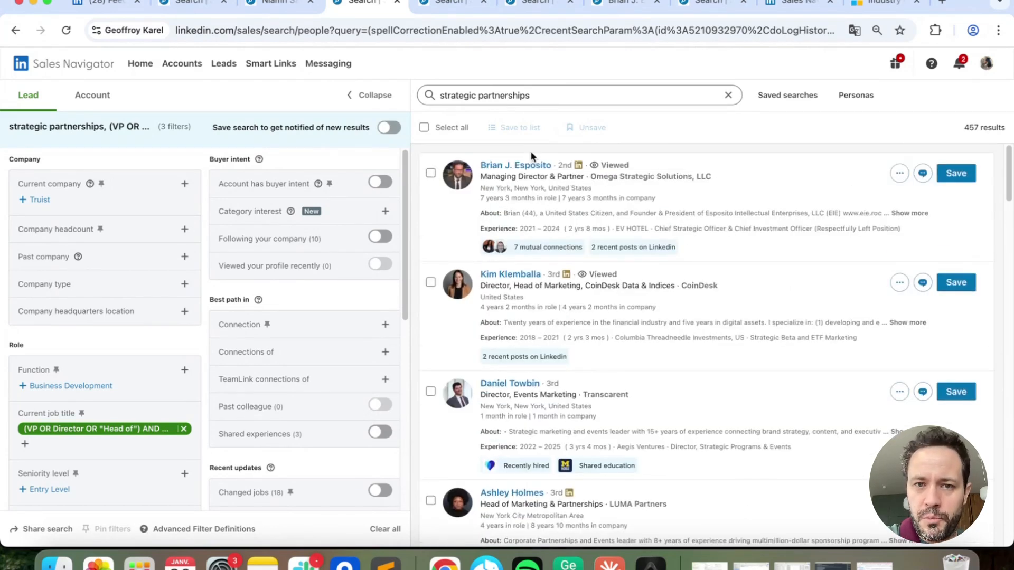
# Clear the "strategic partnerships" keywords from the lead search, keeping the Boolean job title filter.
pyautogui.tripleClick(535, 94)
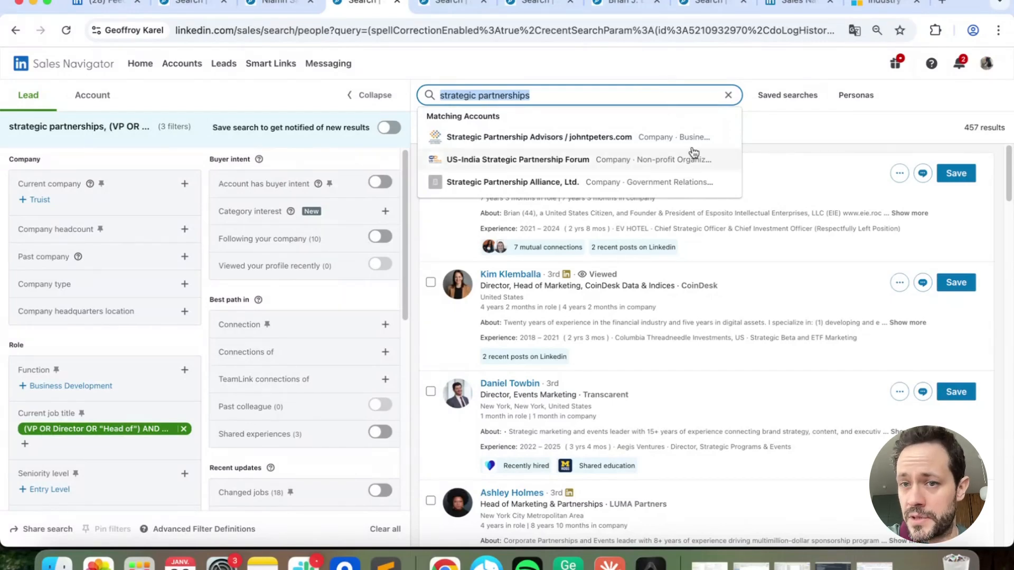
pyautogui.click(728, 95)
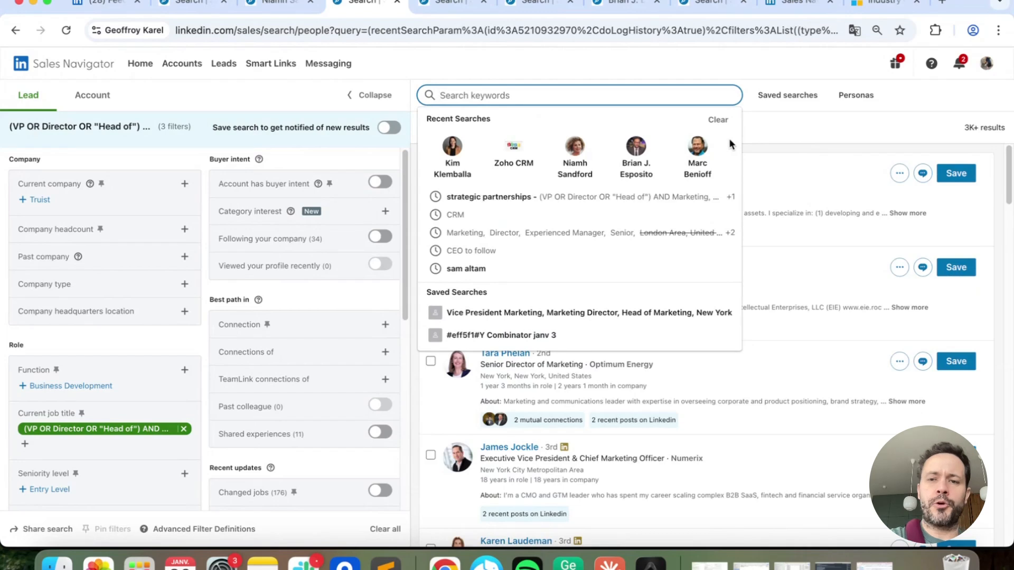
pyautogui.click(743, 184)
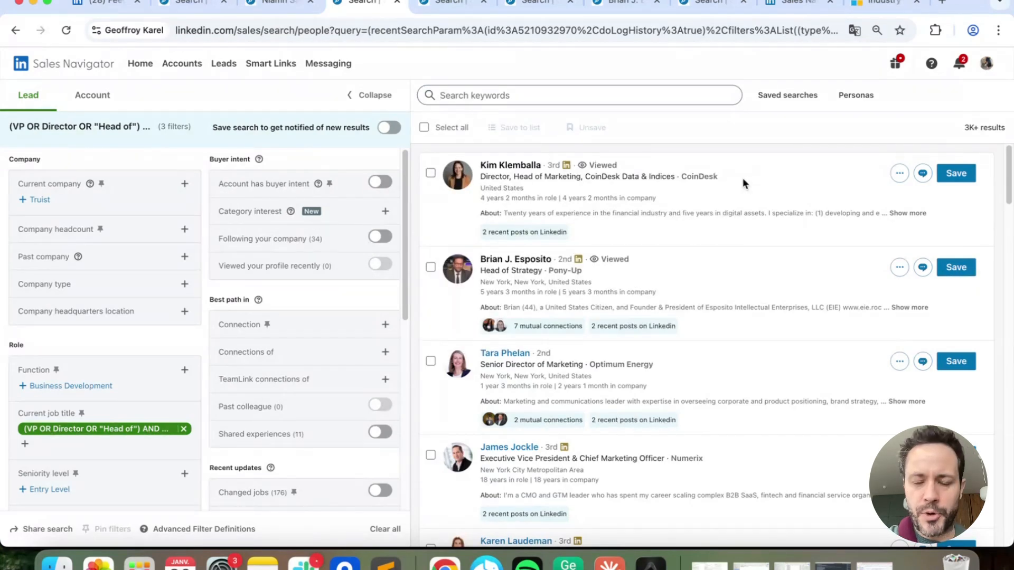